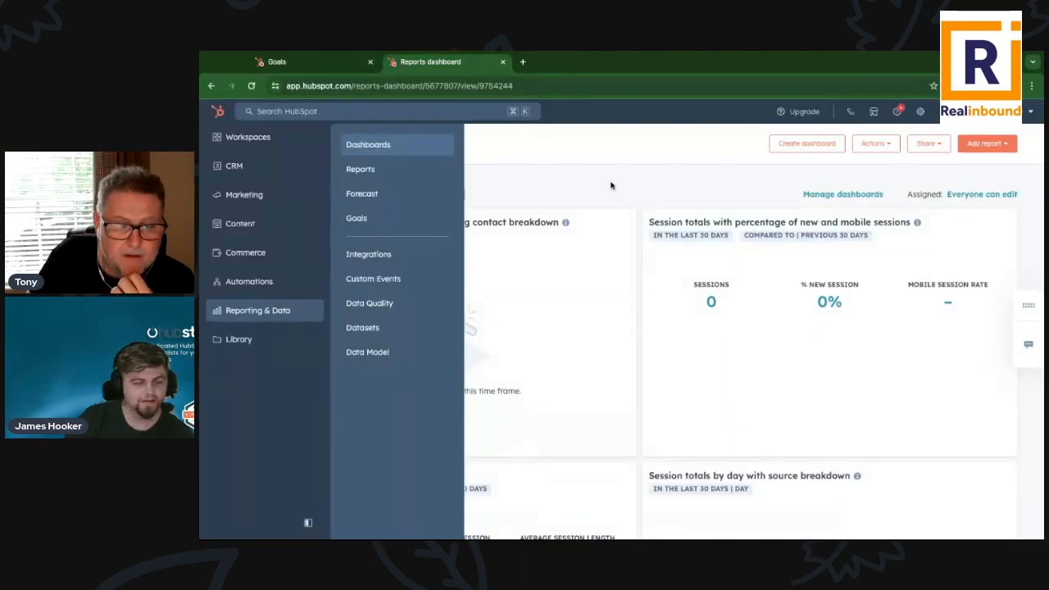
Step: Open the Goals overview from the Reporting & Data section
left_click(611, 183)
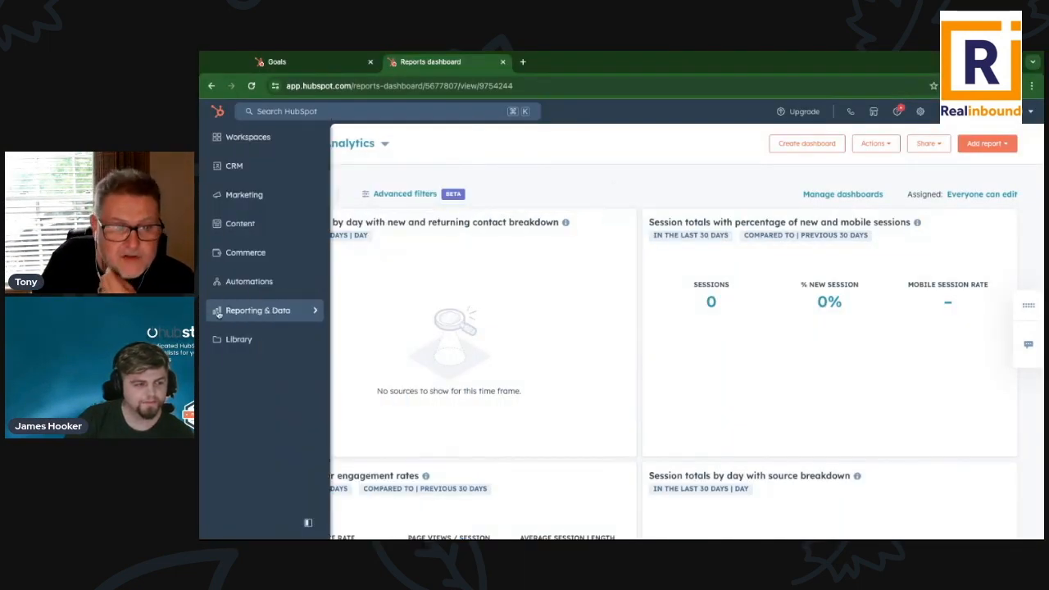
mouse_move(237, 315)
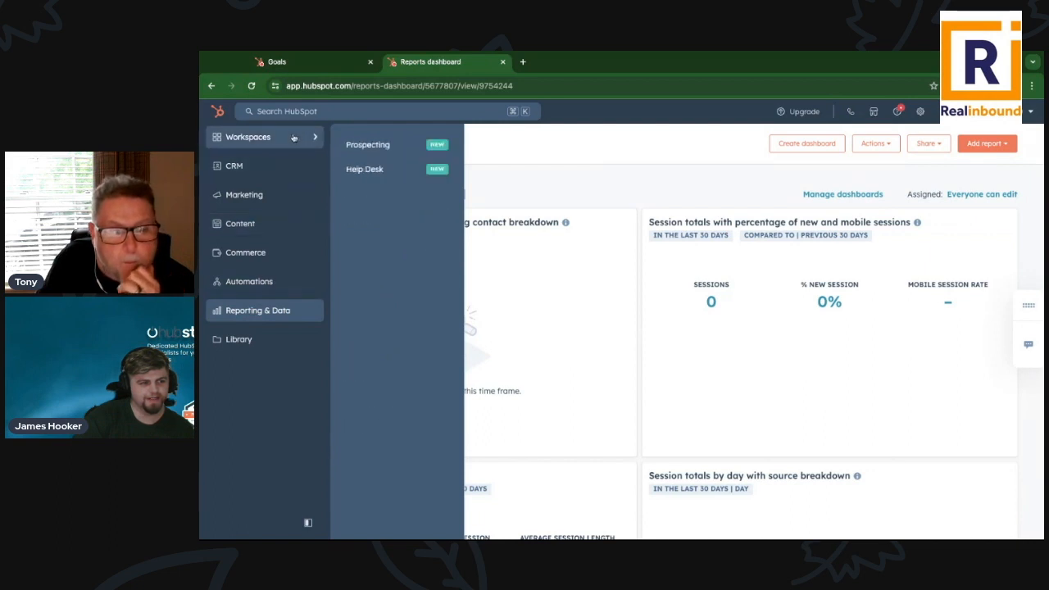
mouse_move(254, 347)
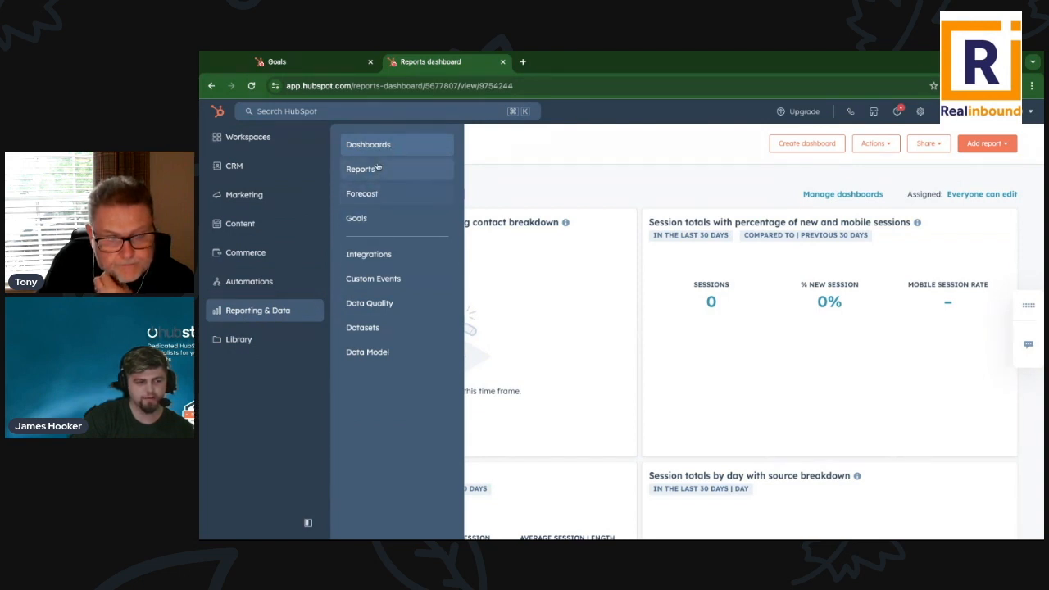
left_click(365, 224)
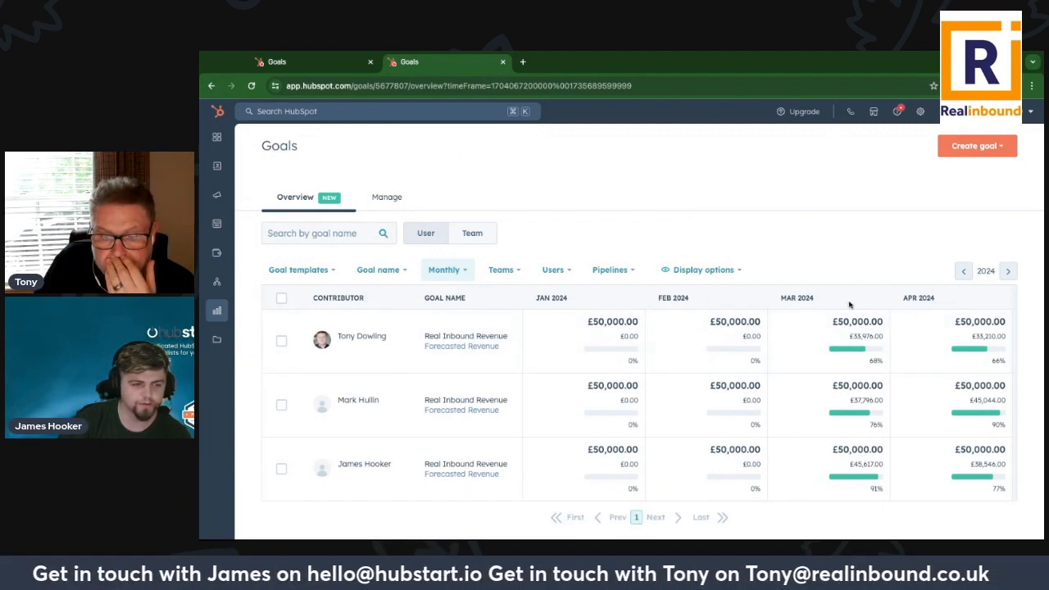
Step: Check the available goal time frames and the team goals view, and return to the user goals
left_click(457, 273)
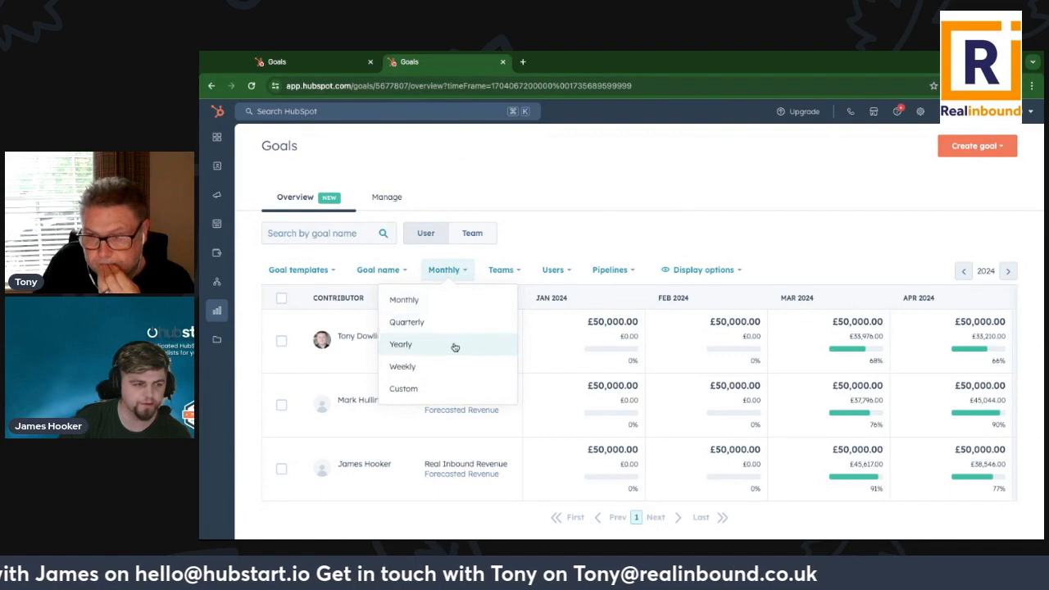
left_click(758, 222)
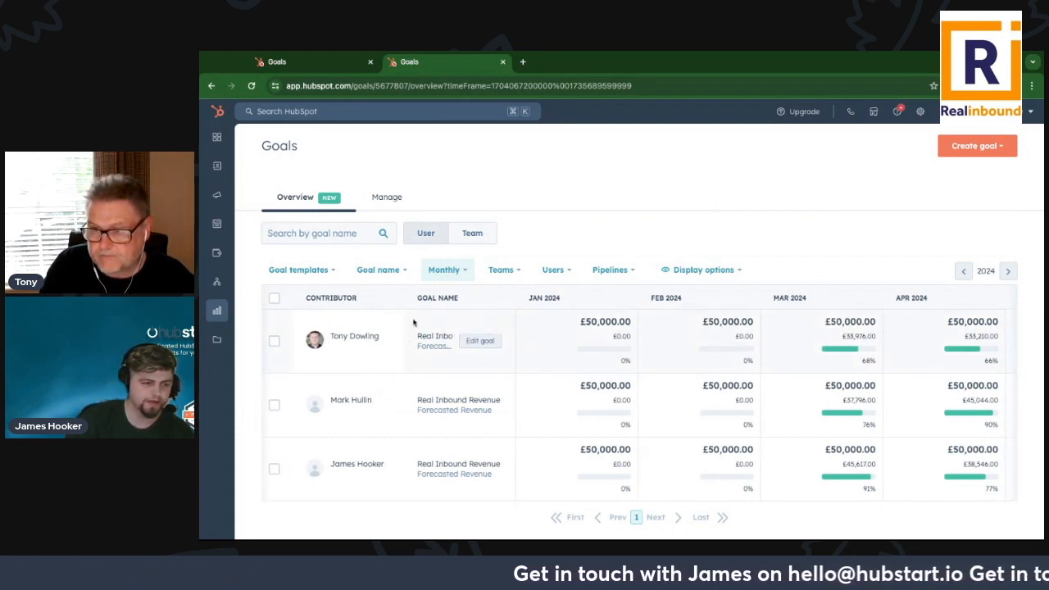
scroll(414, 326, "down", 1)
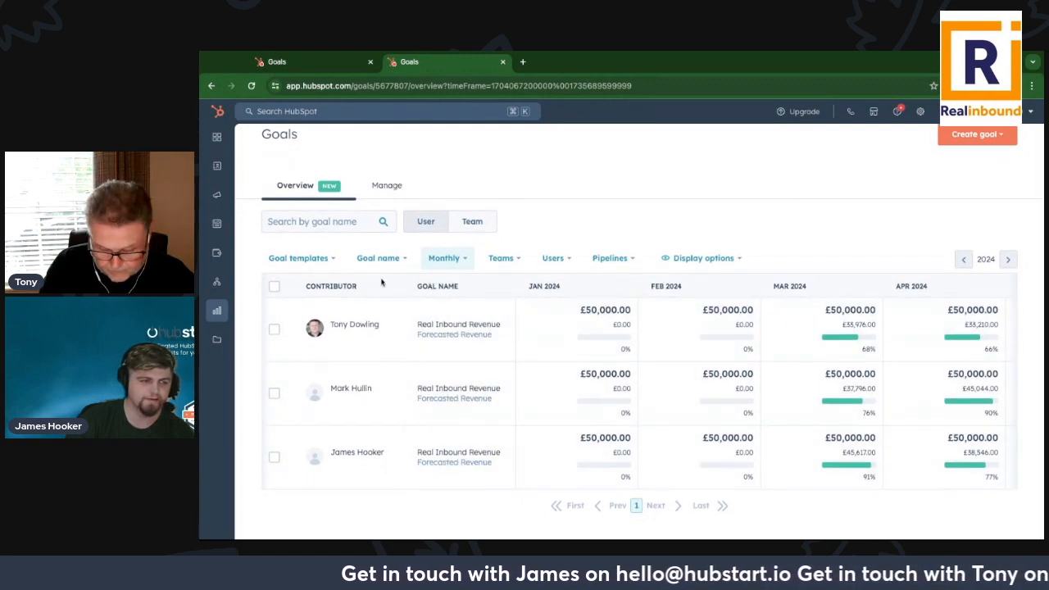
left_click(472, 223)
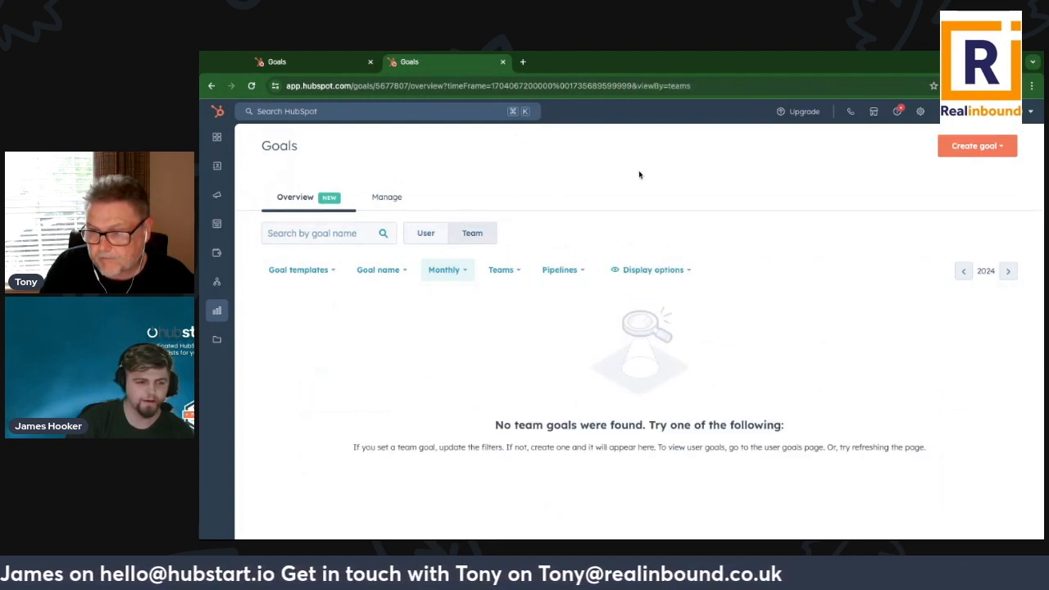
left_click(415, 238)
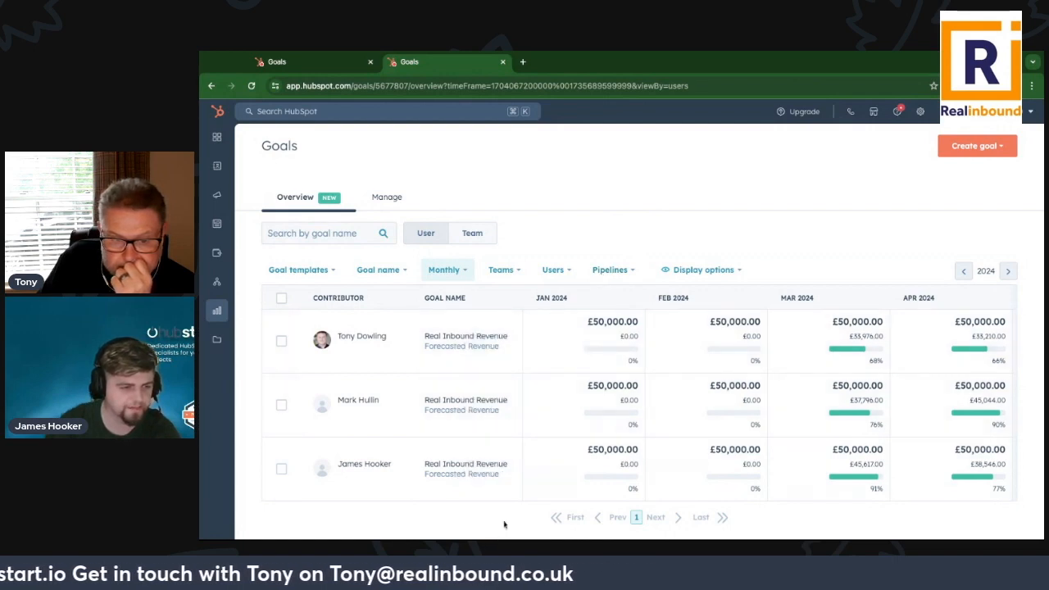
Step: Examine each contributor's monthly progress against the Real Inbound Revenue goal from January to July 2024
scroll(633, 335, "right", 3)
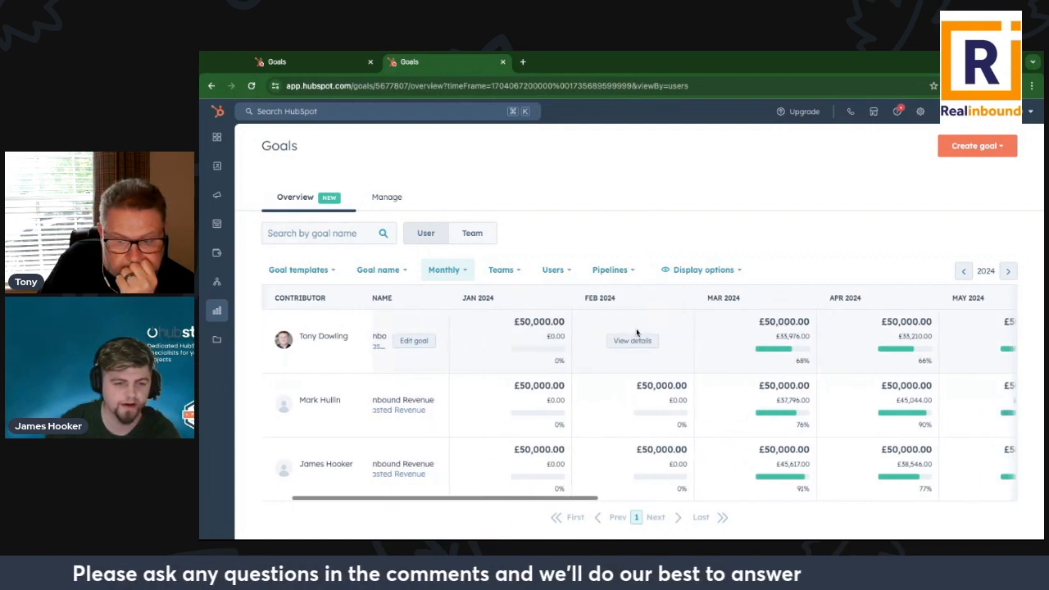
scroll(790, 352, "right", 3)
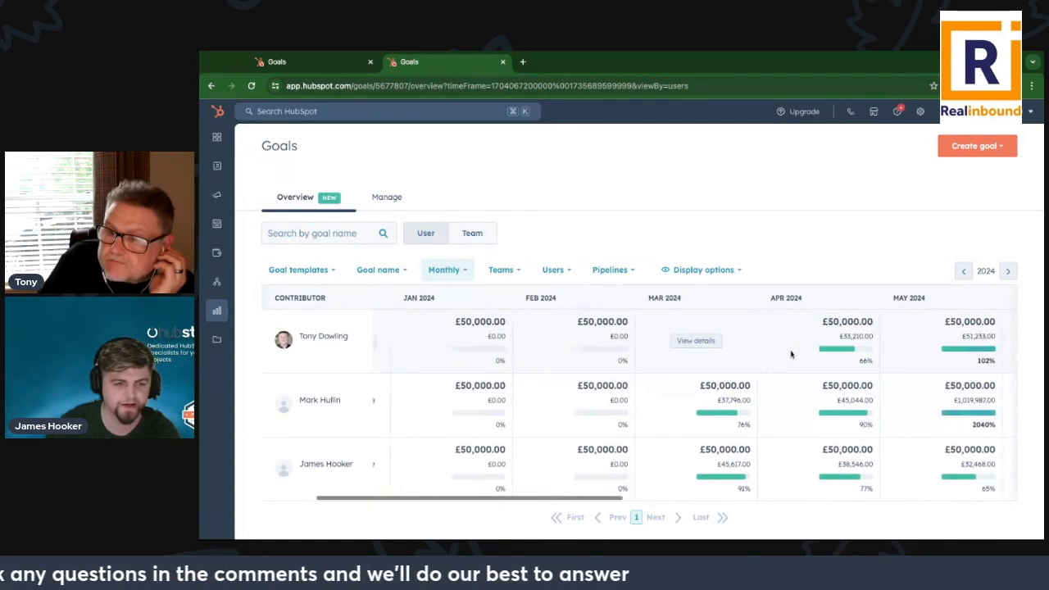
scroll(870, 397, "right", 3)
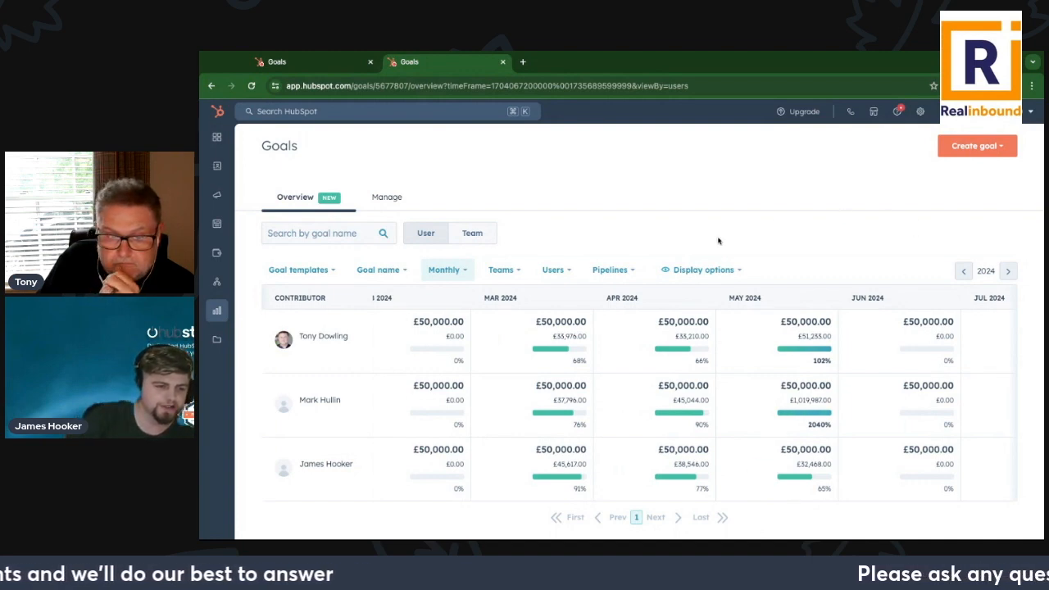
left_click_drag(517, 298, 483, 298)
left_click(583, 241)
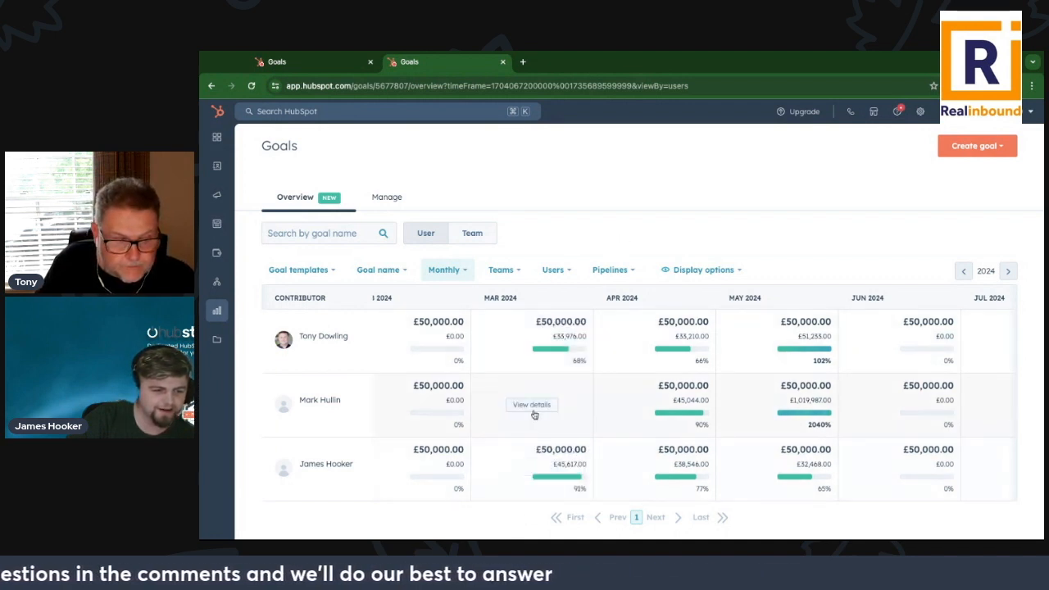
scroll(820, 348, "right", 1)
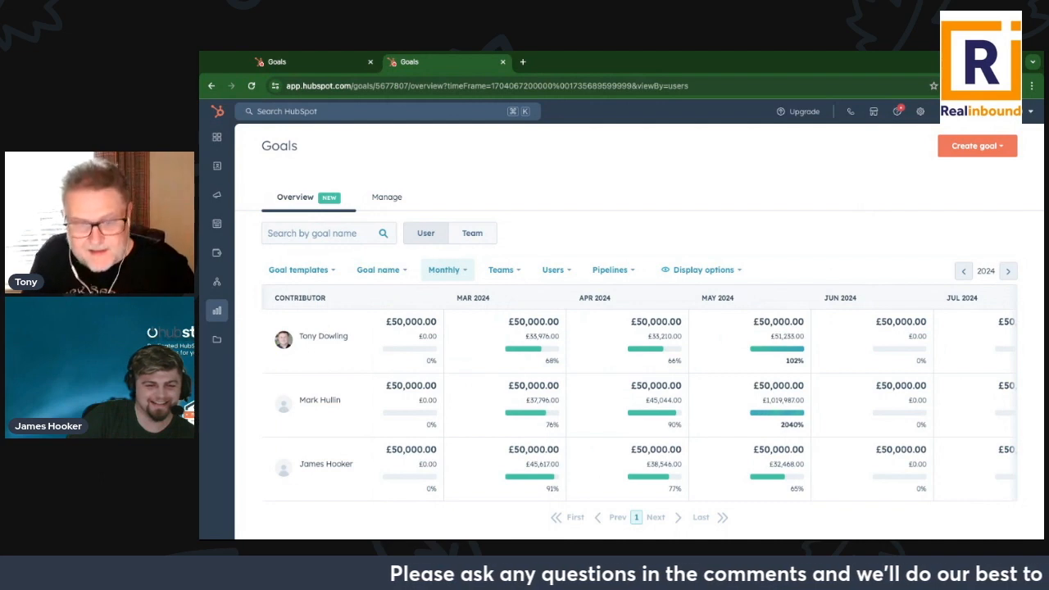
scroll(807, 328, "right", 1)
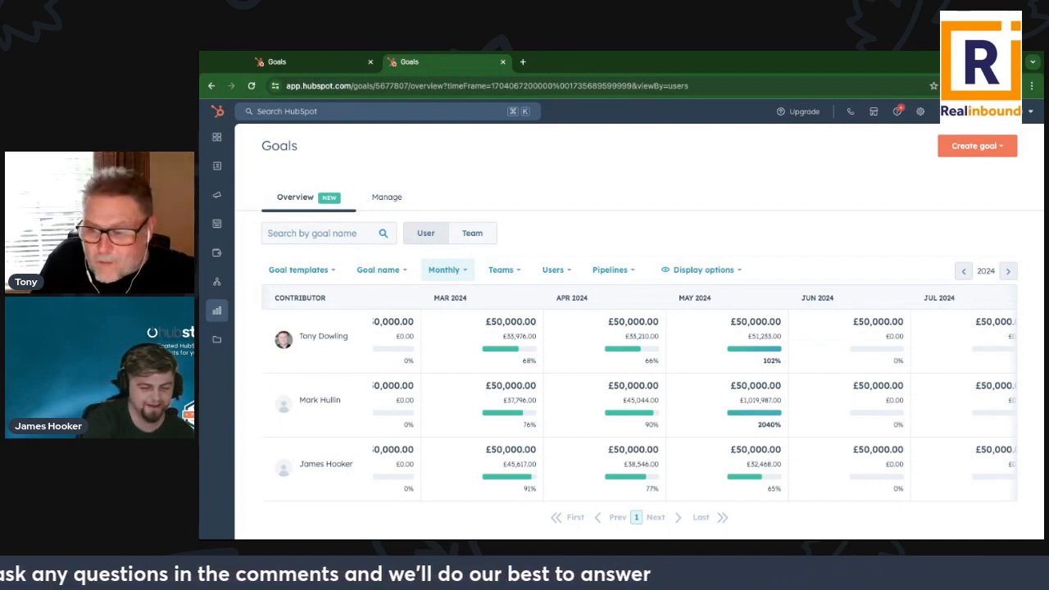
scroll(819, 218, "down", 1)
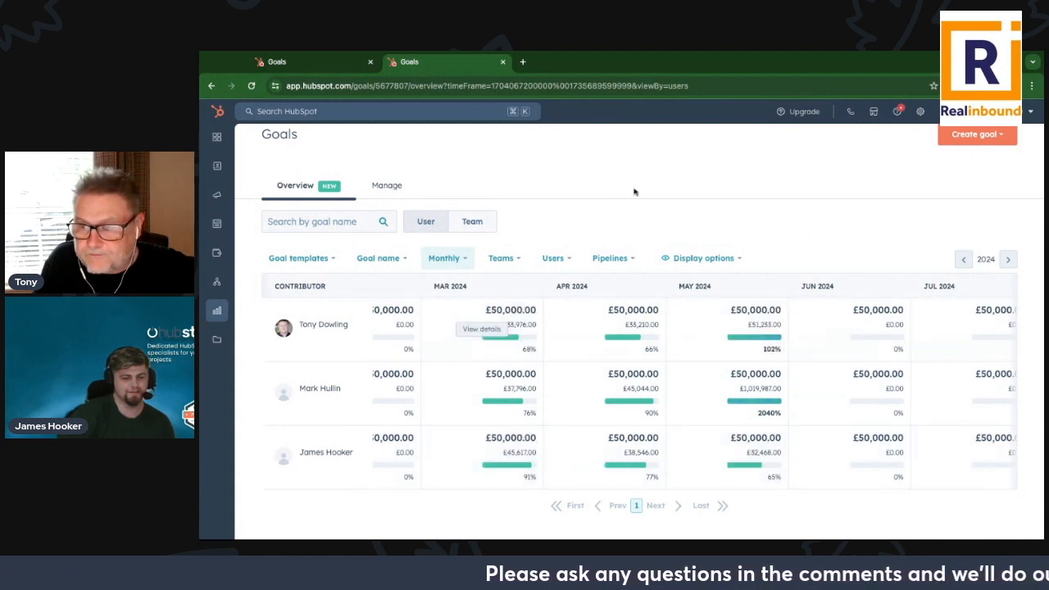
scroll(637, 190, "down", 1)
scroll(632, 197, "up", 1)
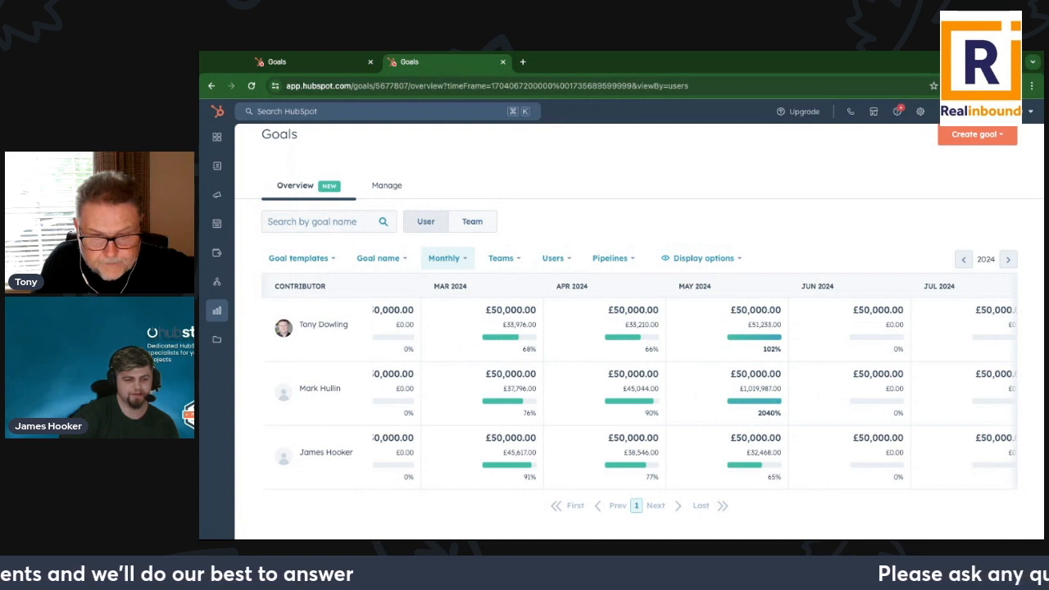
Step: Open the first contributor's Real Inbound Revenue goal for editing and view the option that applies one target to all months
scroll(616, 396, "left", 5)
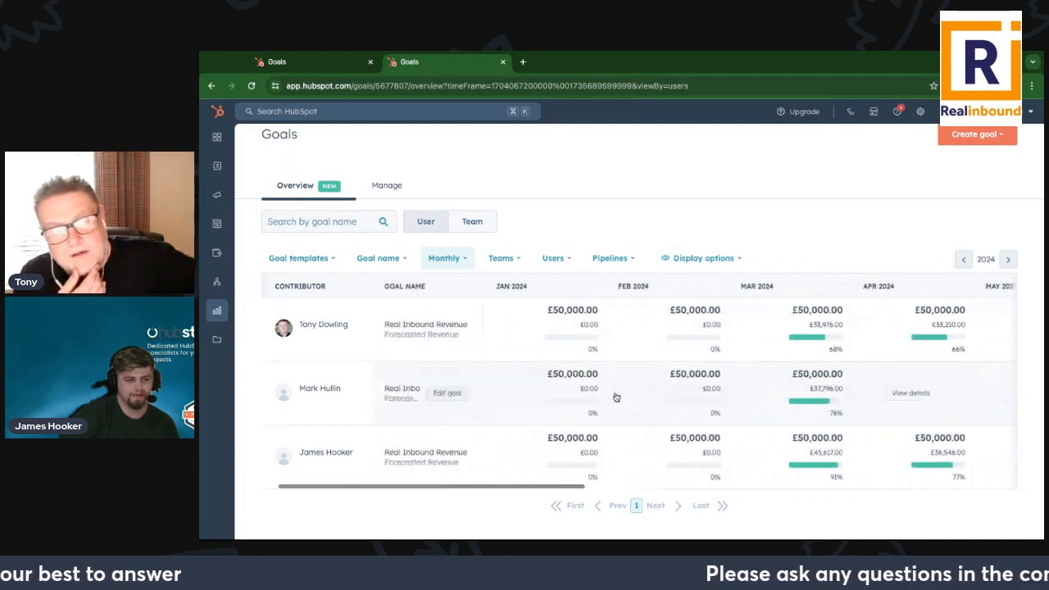
scroll(616, 396, "left", 3)
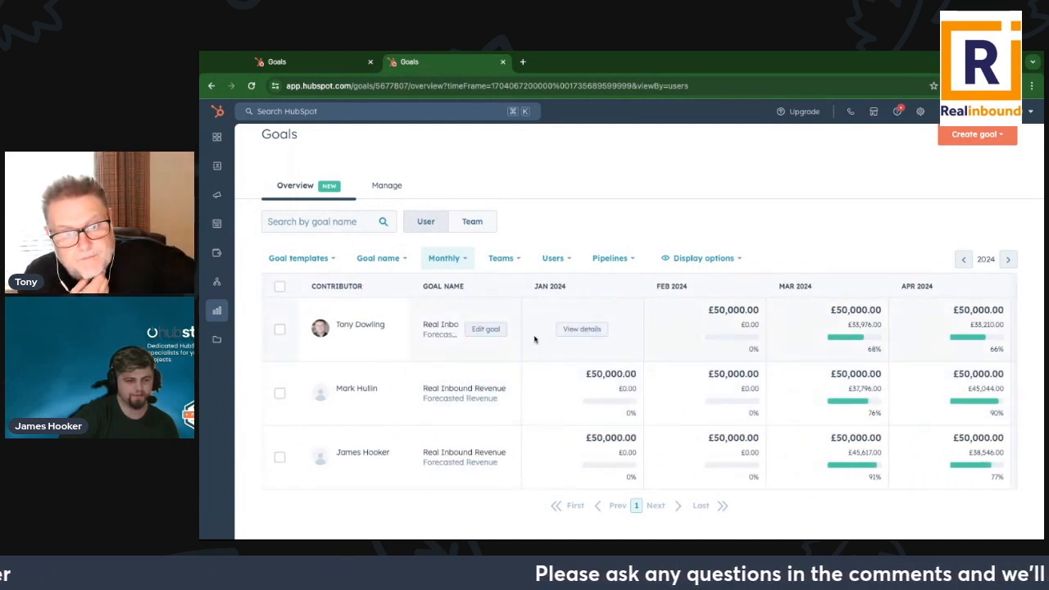
scroll(534, 339, "left", 1)
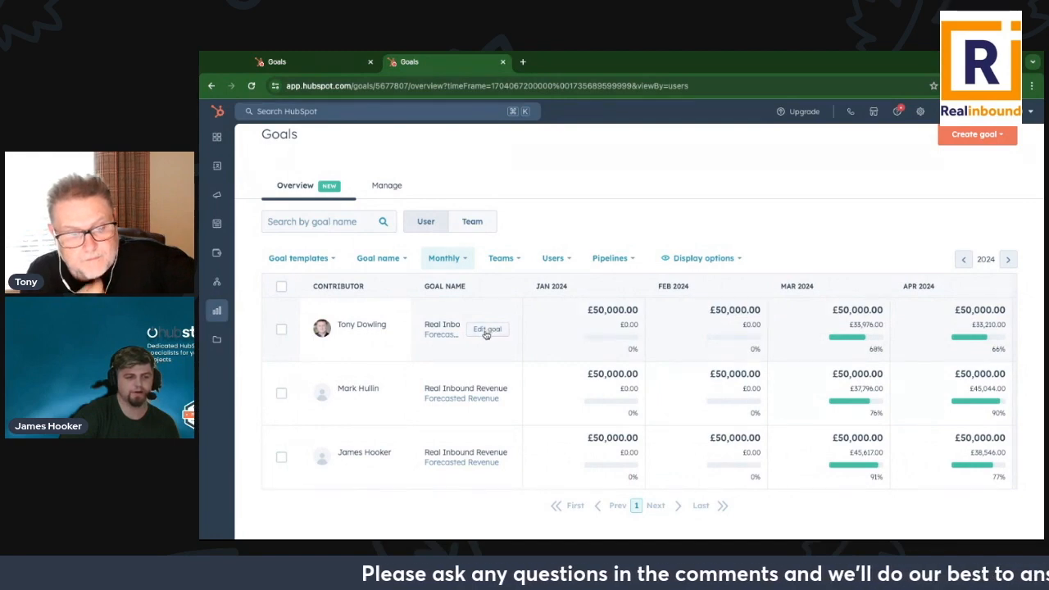
left_click(485, 331)
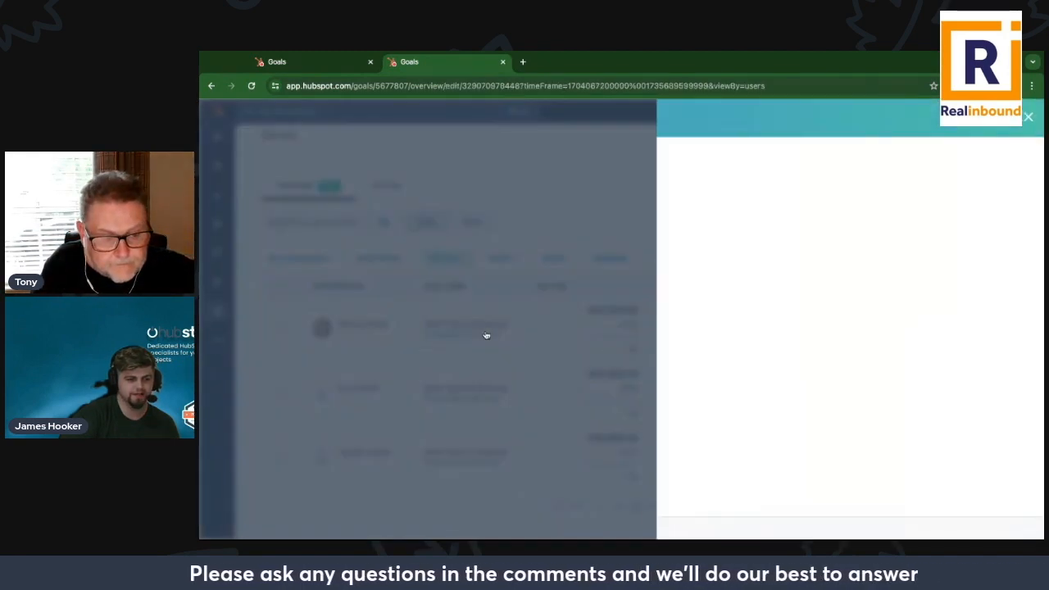
scroll(772, 339, "down", 3)
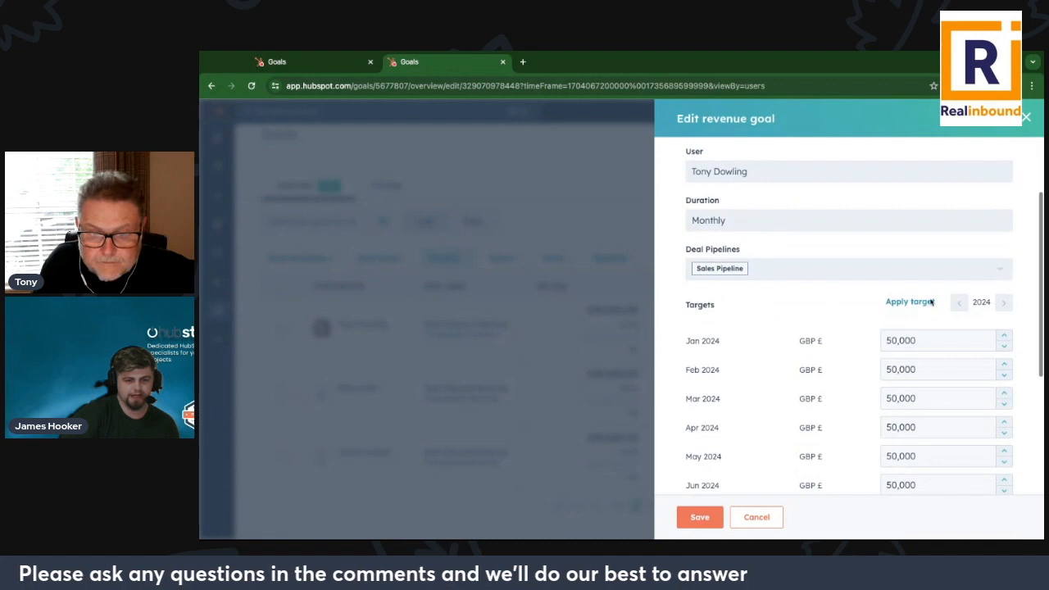
left_click(910, 302)
scroll(845, 436, "down", 1)
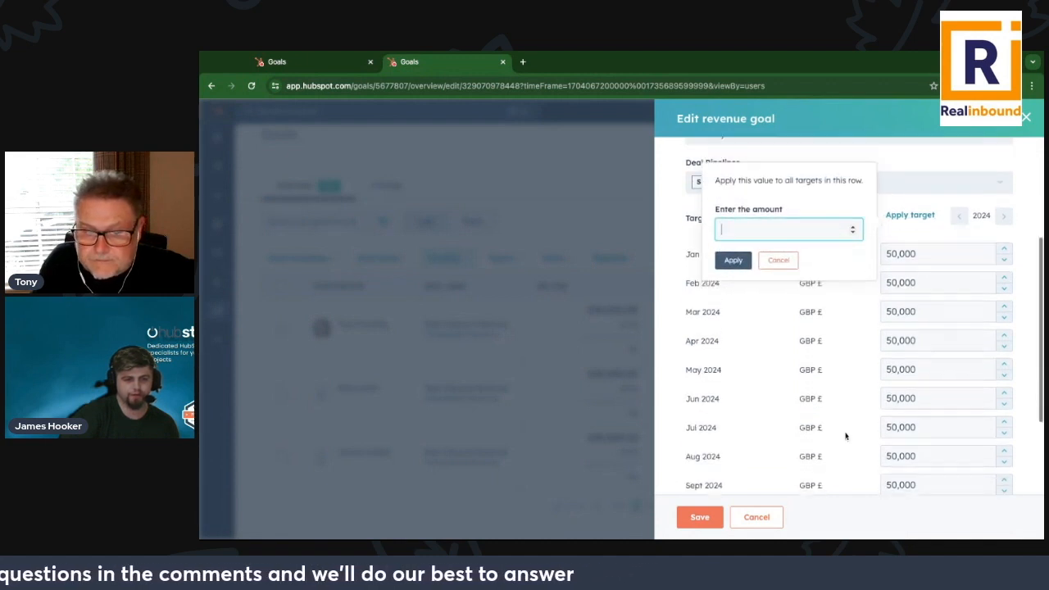
scroll(846, 436, "down", 2)
left_click(844, 212)
scroll(866, 278, "up", 2)
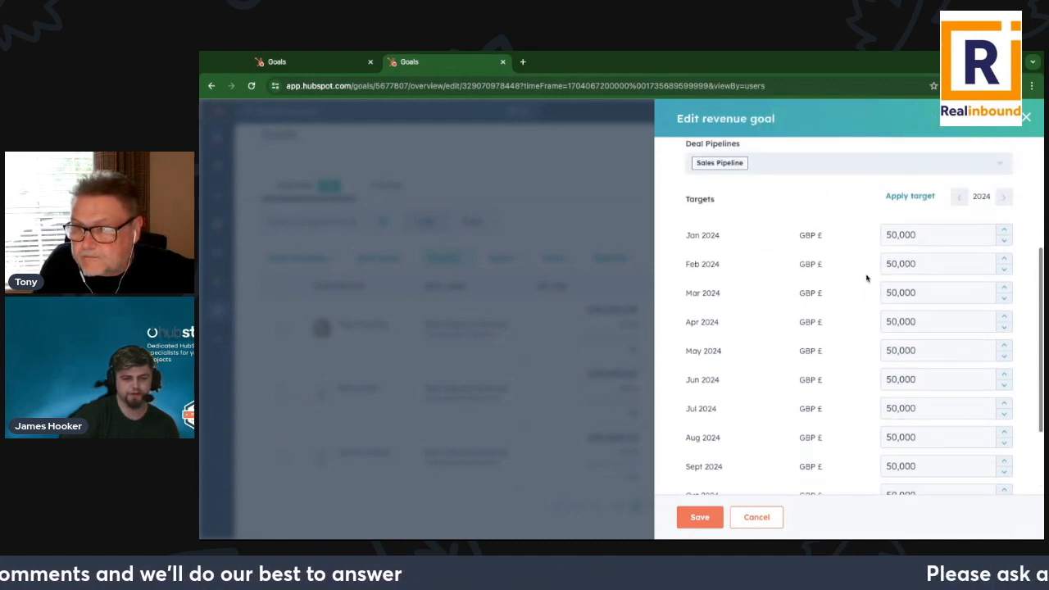
Step: Inspect the goal's individual monthly target fields through to the end of 2024 and close the goal without saving
left_click(916, 264)
left_click(917, 293)
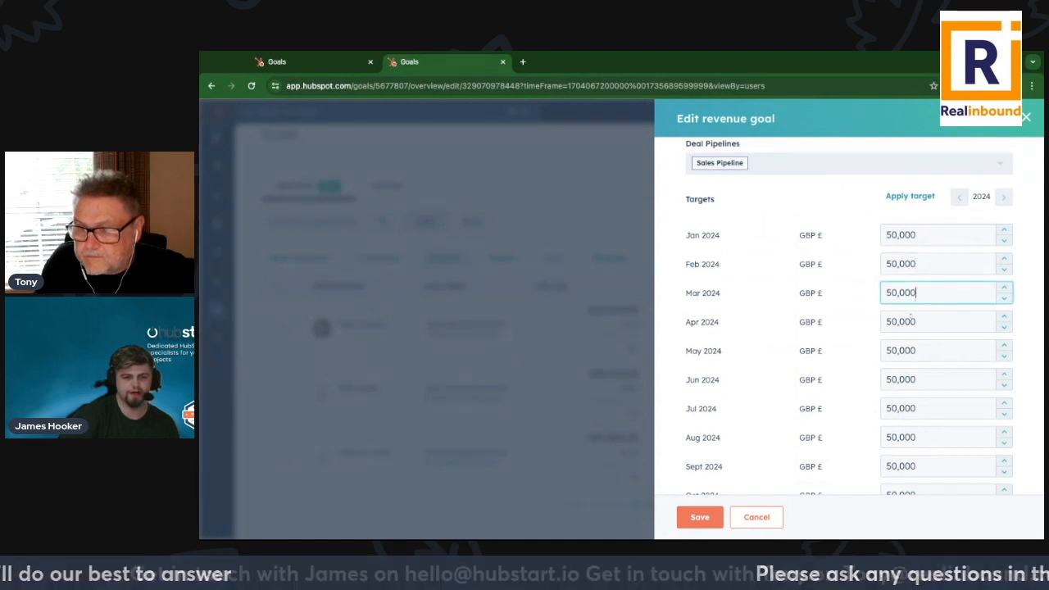
left_click(910, 322)
left_click(910, 351)
left_click(910, 379)
scroll(910, 380, "down", 1)
left_click(910, 358)
double_click(911, 358)
left_click(910, 381)
scroll(910, 381, "down", 1)
double_click(910, 358)
left_click(909, 385)
left_click(909, 415)
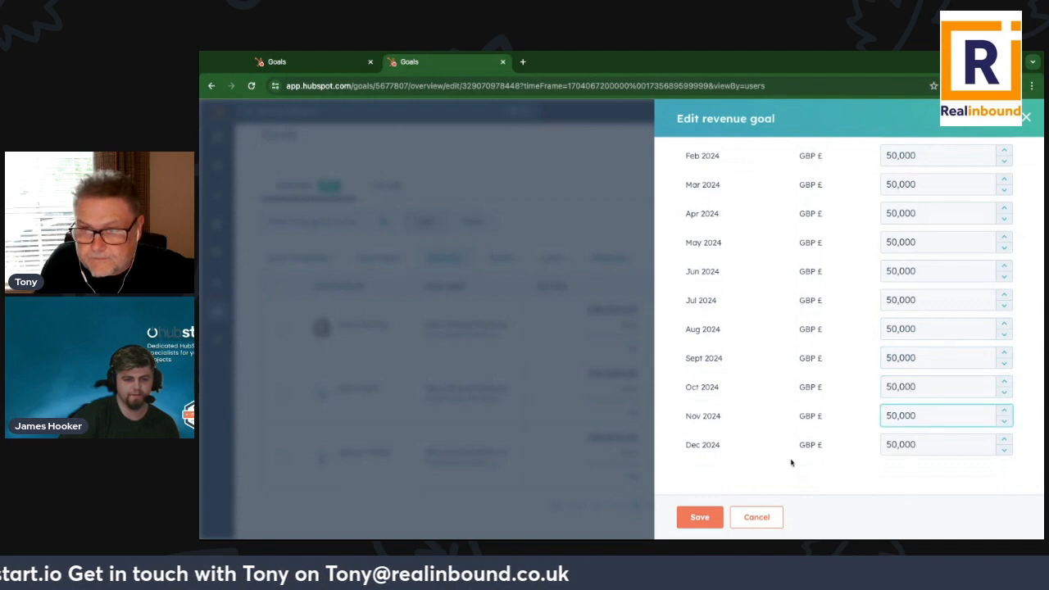
left_click(762, 517)
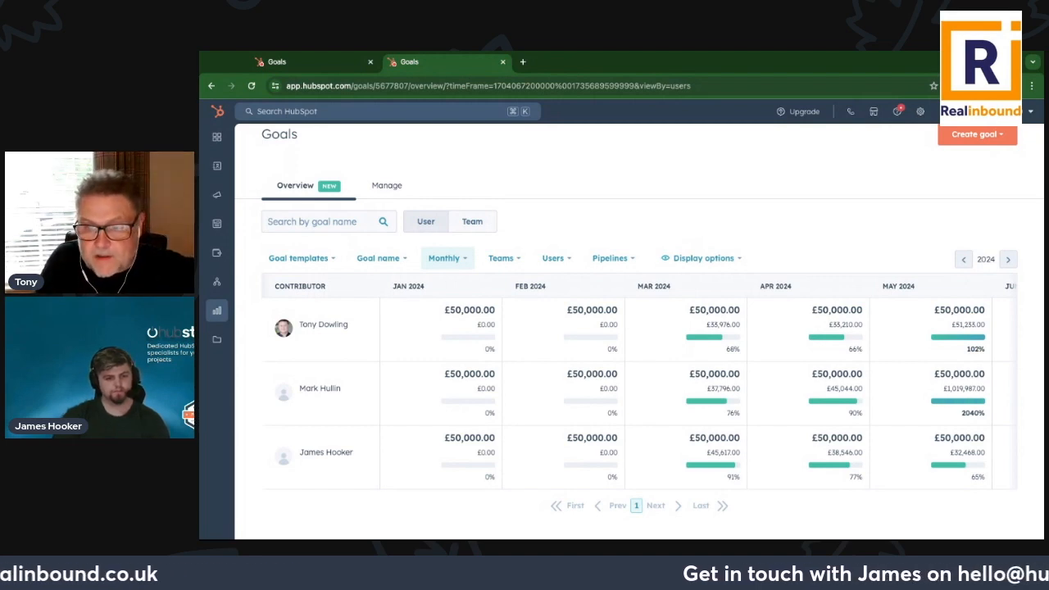
Step: Review the contributors' 2024 goal totals and look through the goal template filter options without applying any
scroll(831, 333, "right", 2)
scroll(831, 334, "right", 10)
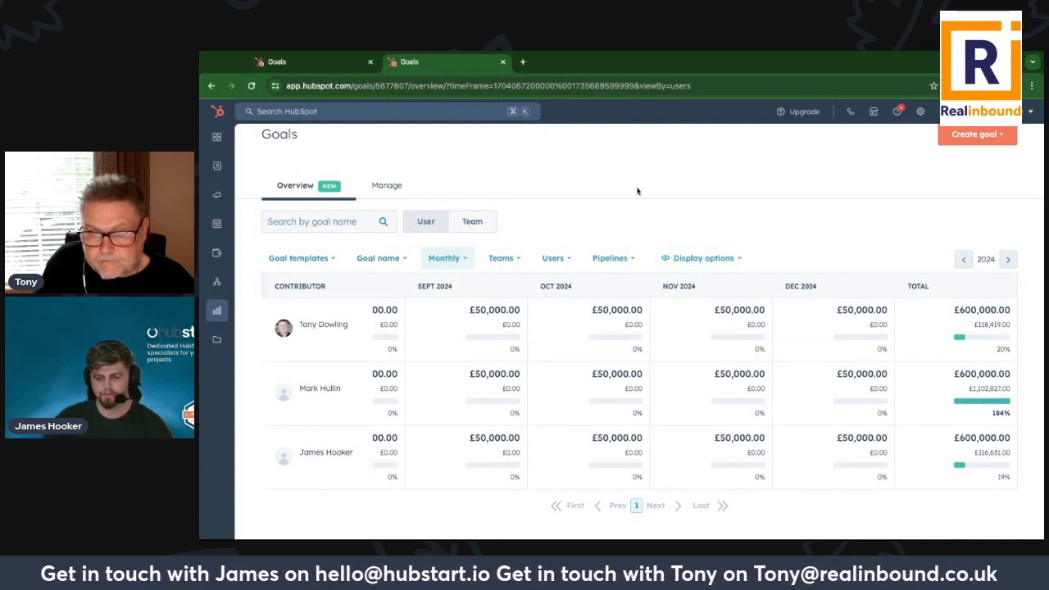
left_click(328, 261)
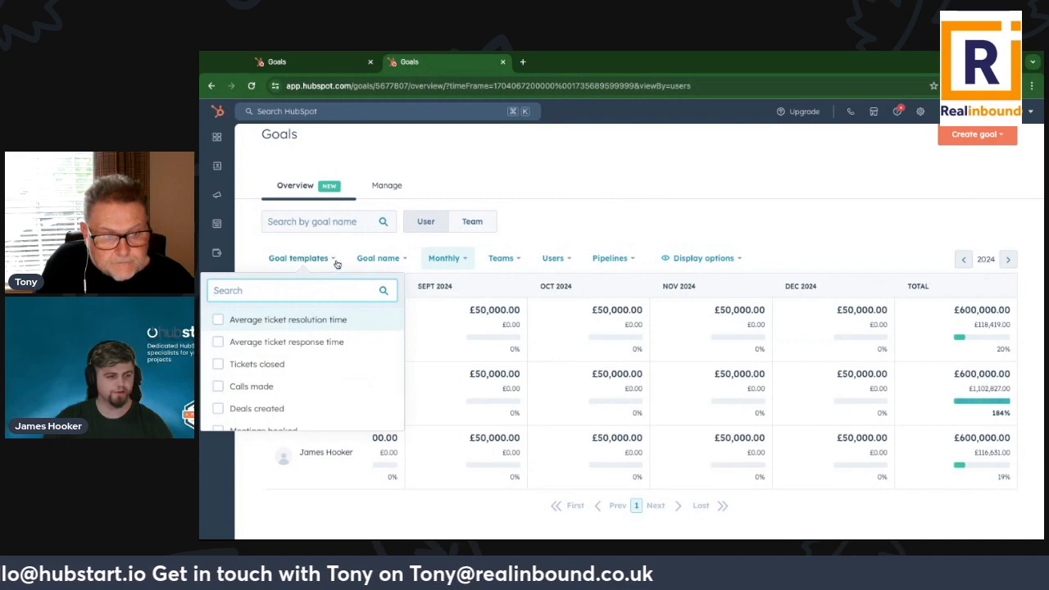
scroll(297, 417, "down", 3)
scroll(295, 385, "up", 5)
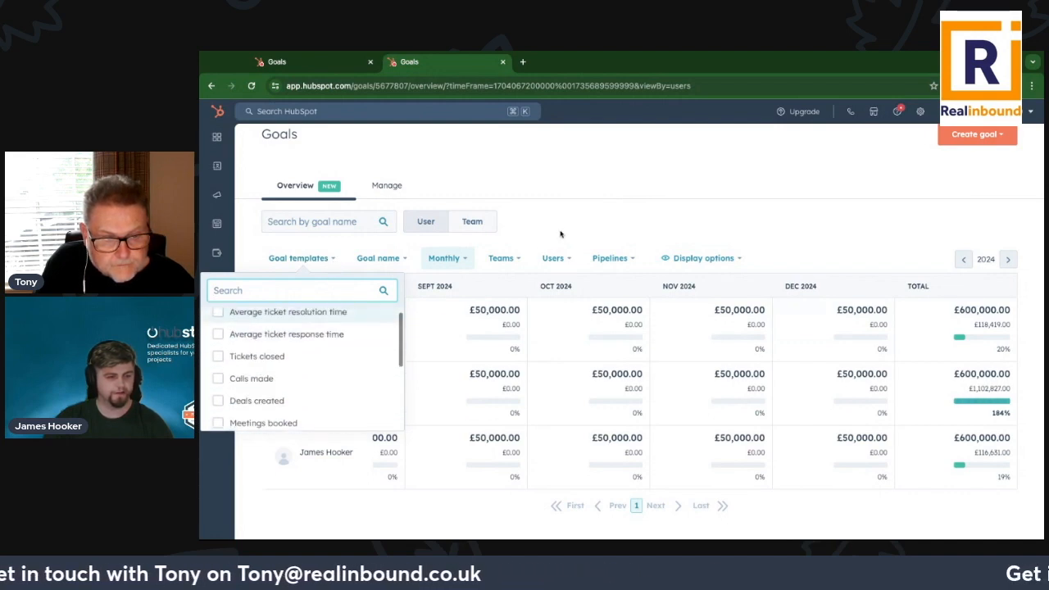
left_click(590, 392)
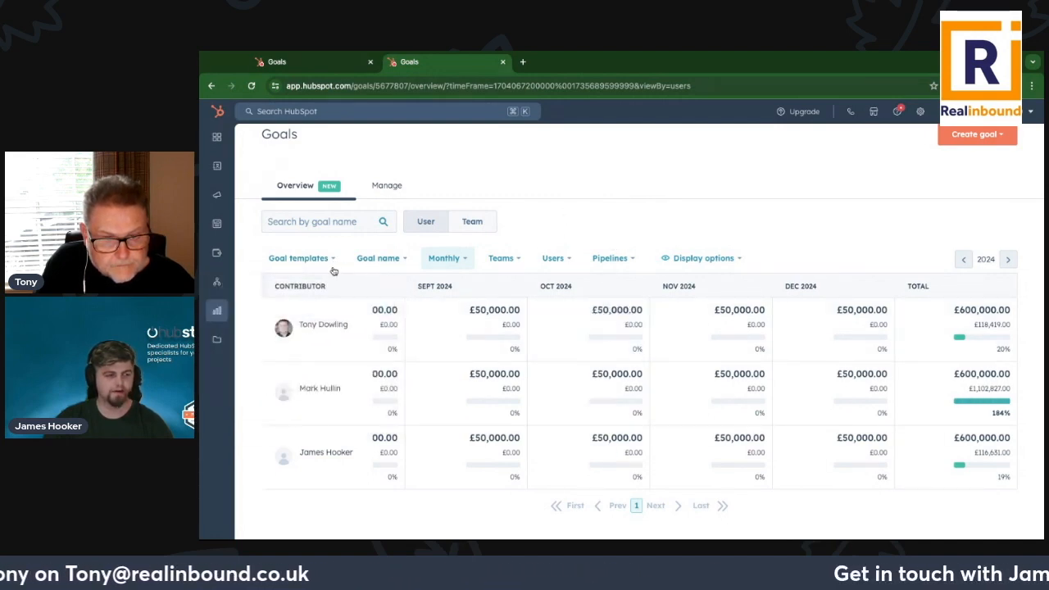
left_click(393, 258)
left_click(311, 257)
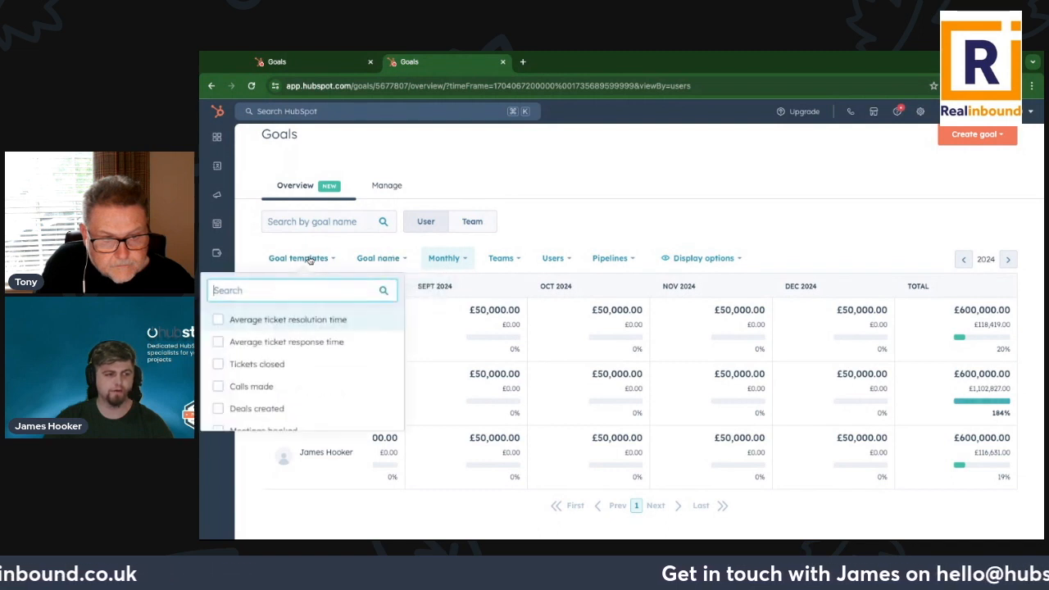
scroll(316, 425, "down", 5)
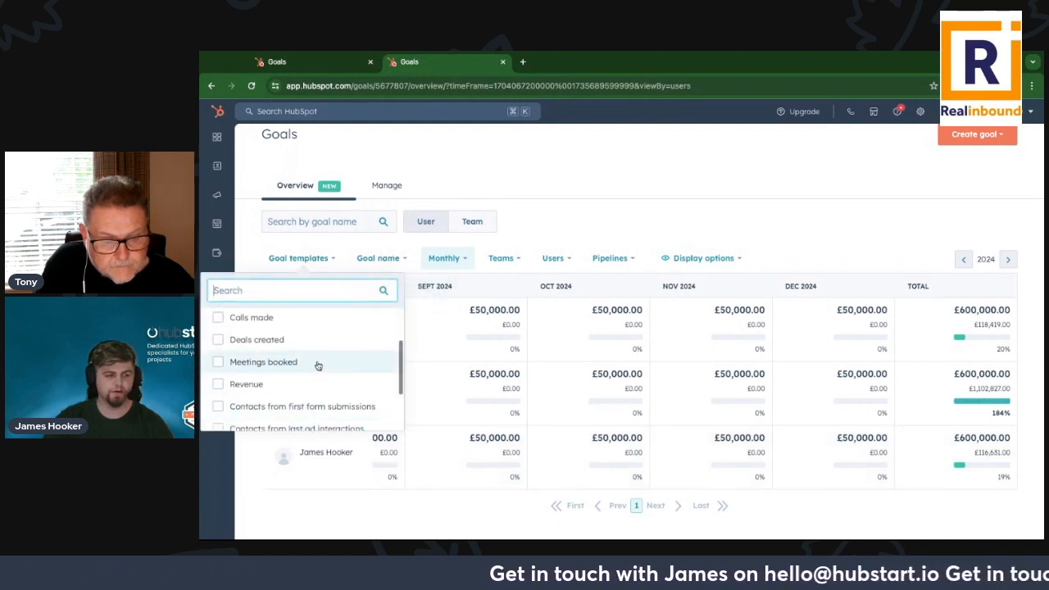
scroll(323, 344, "up", 2)
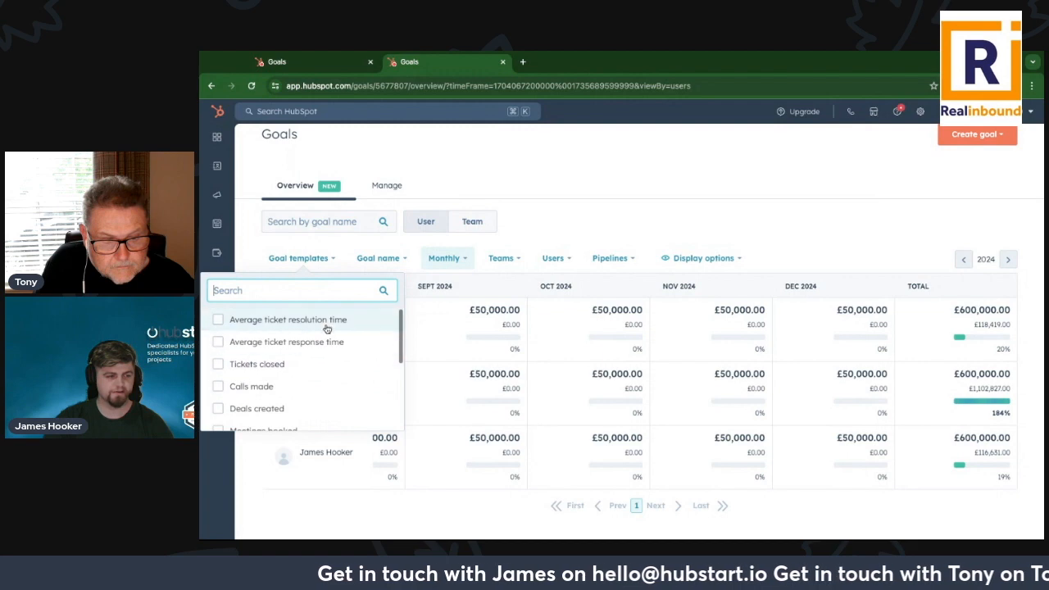
scroll(312, 375, "down", 5)
left_click(721, 201)
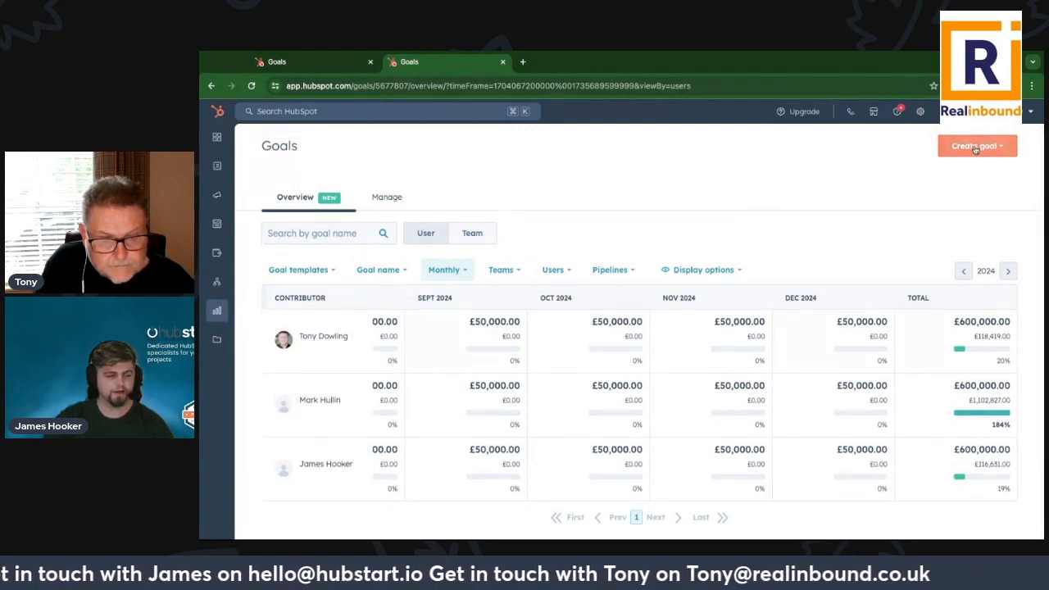
Step: Start creating a goal from a template and look through the available goal templates and their category and object filters
left_click(974, 148)
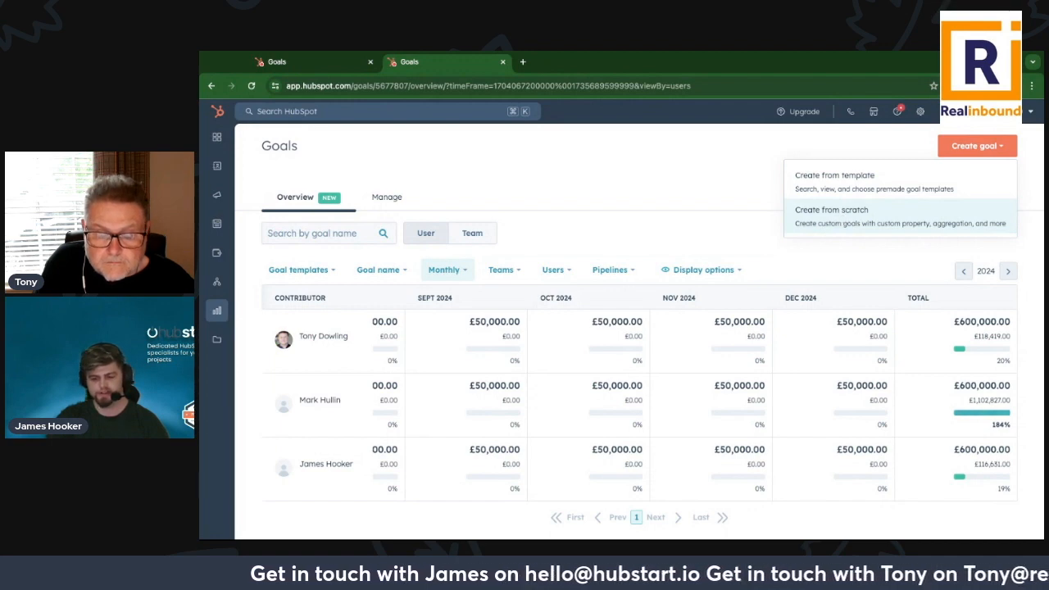
left_click(821, 186)
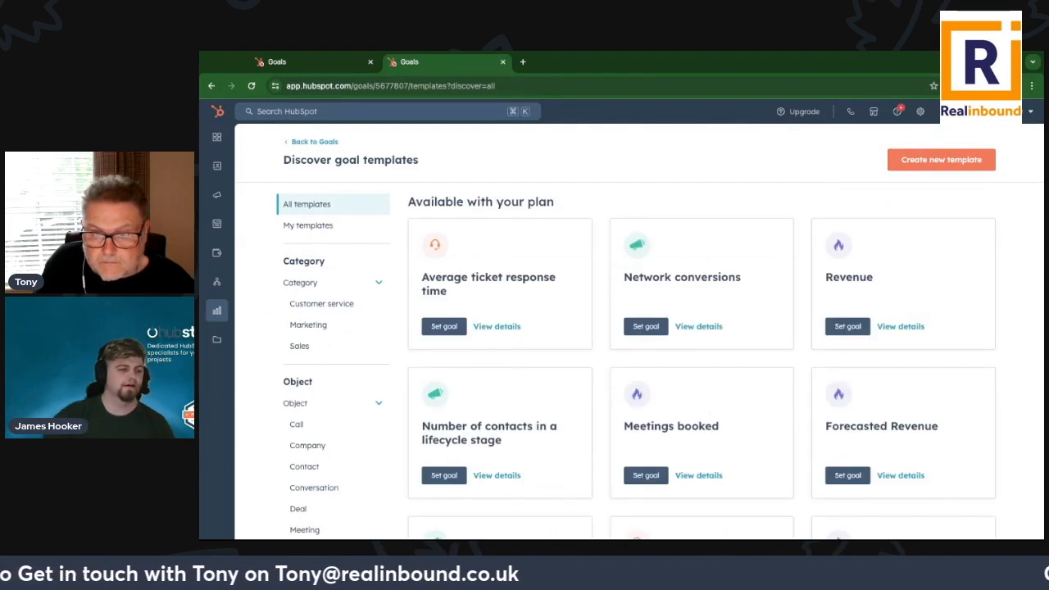
scroll(623, 281, "down", 2)
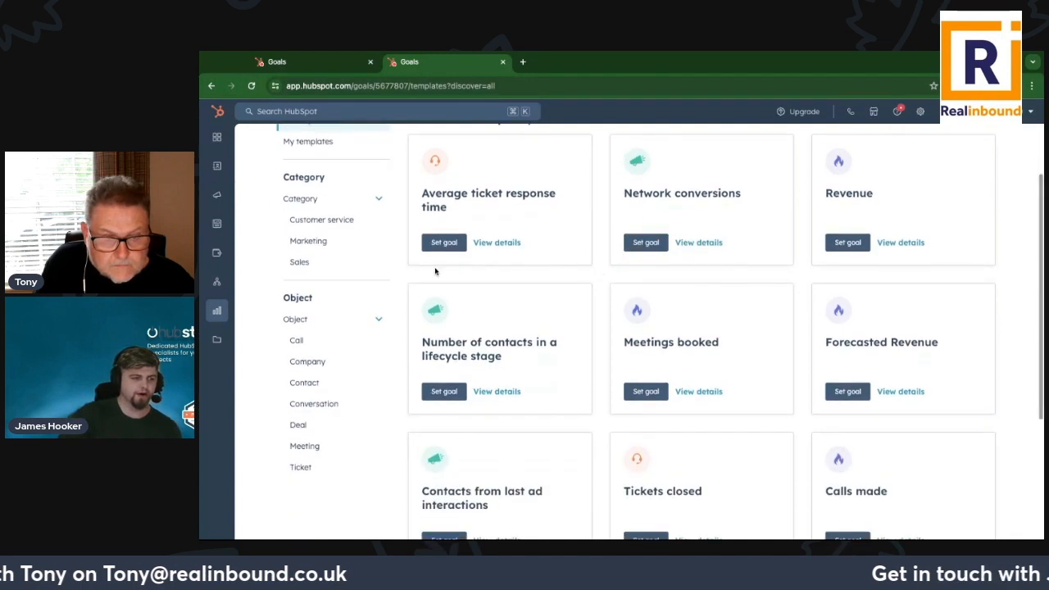
scroll(760, 246, "up", 1)
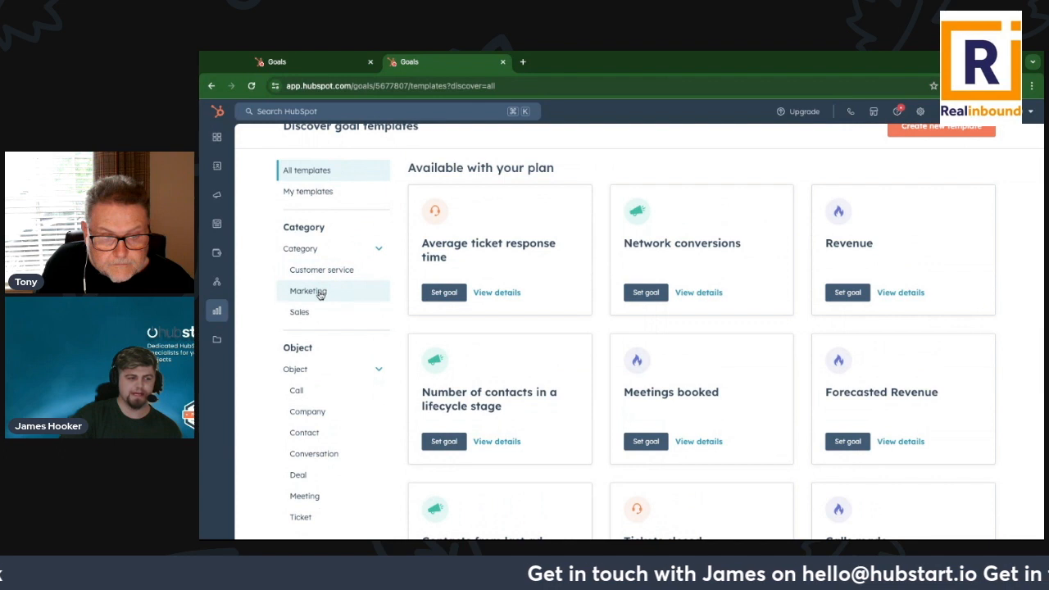
scroll(319, 295, "down", 2)
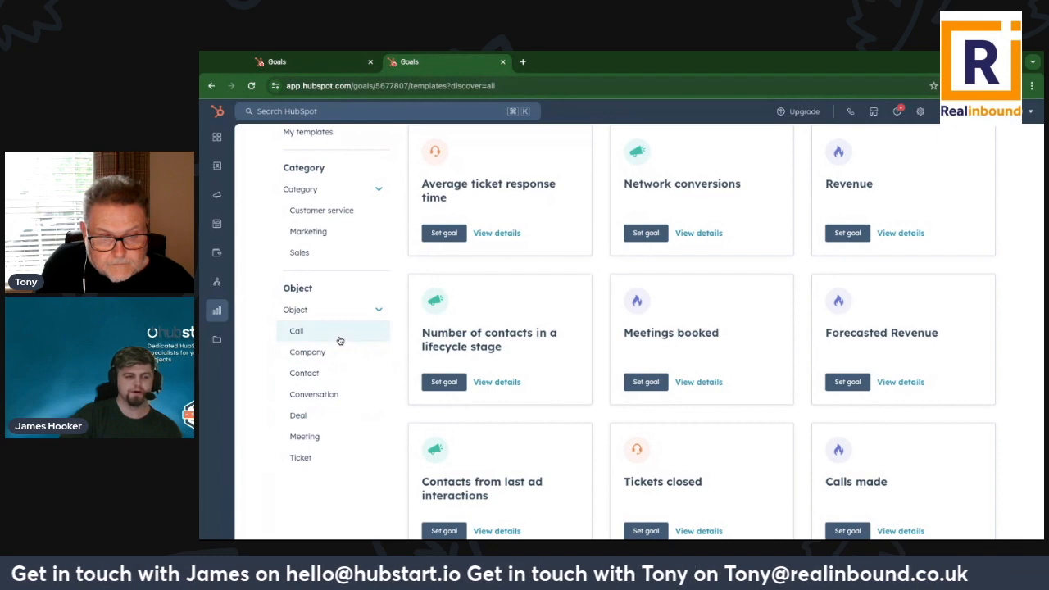
scroll(262, 394, "down", 1)
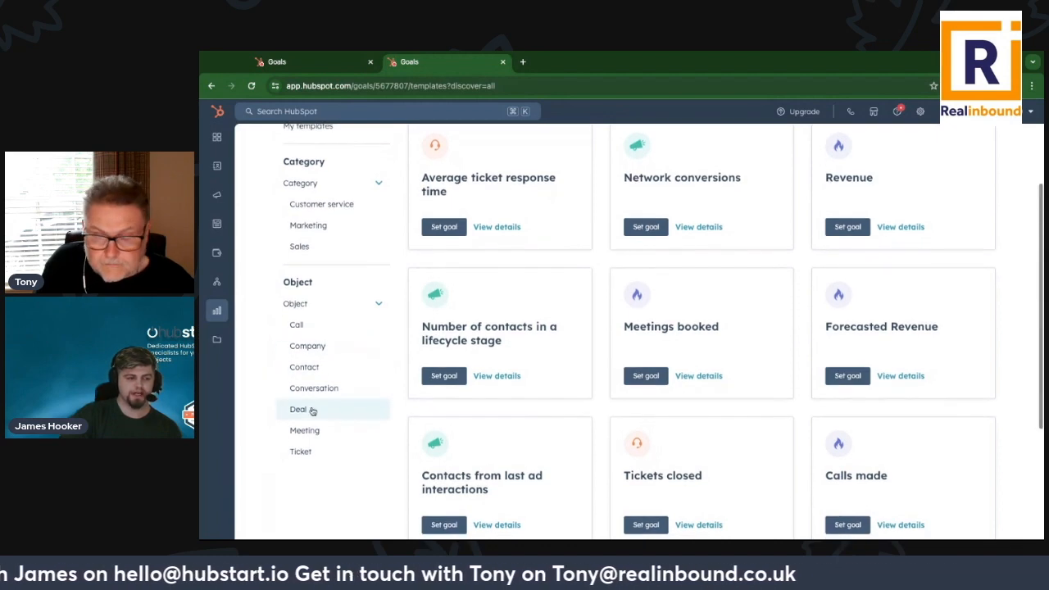
Step: Browse the goal templates available for the Deal, Ticket, Meeting, Contact and Call objects
left_click(311, 410)
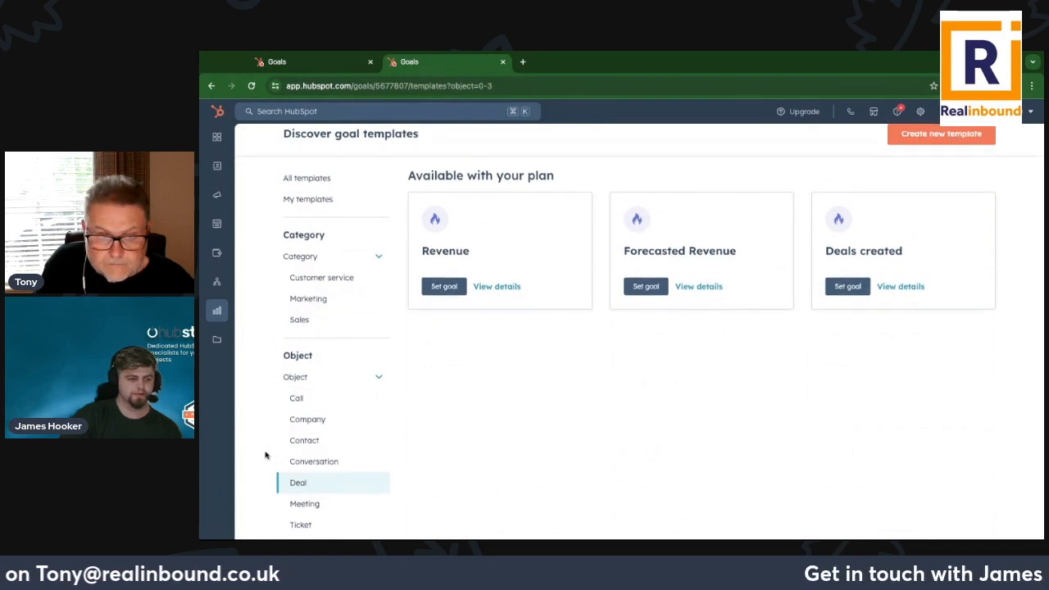
left_click(311, 525)
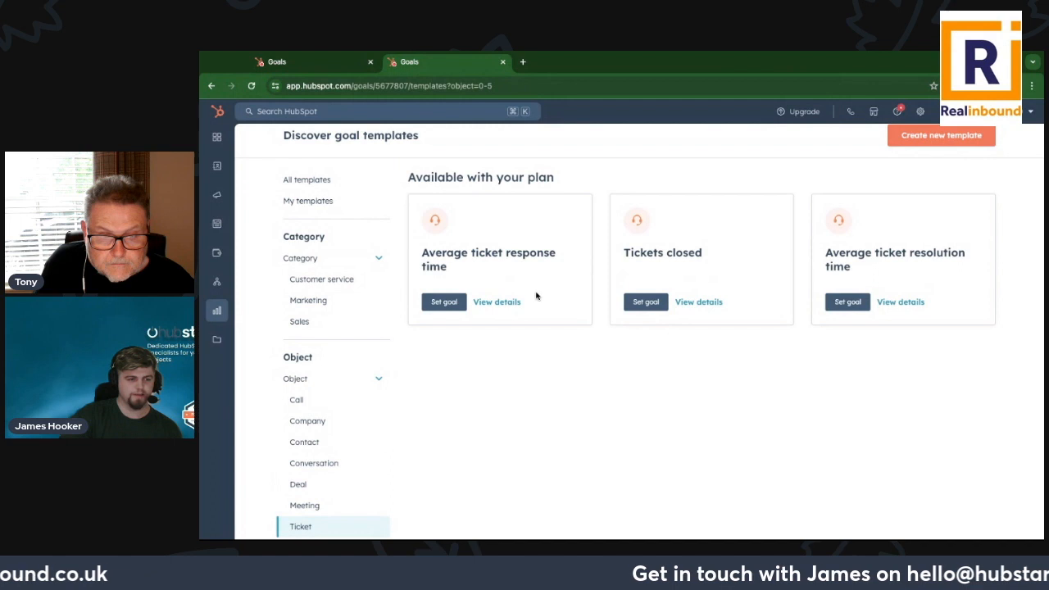
left_click(307, 505)
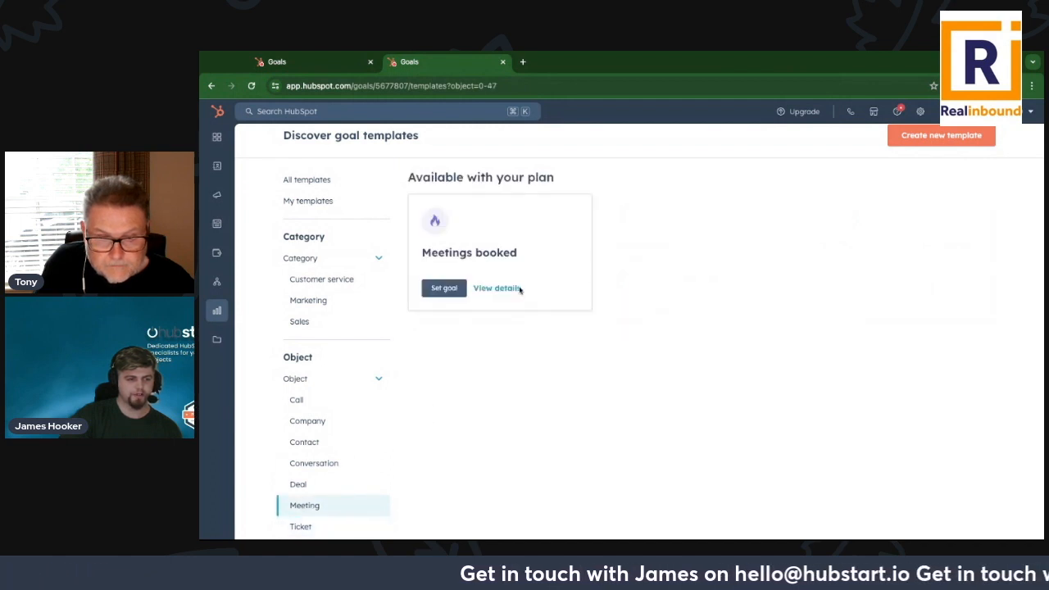
left_click(316, 447)
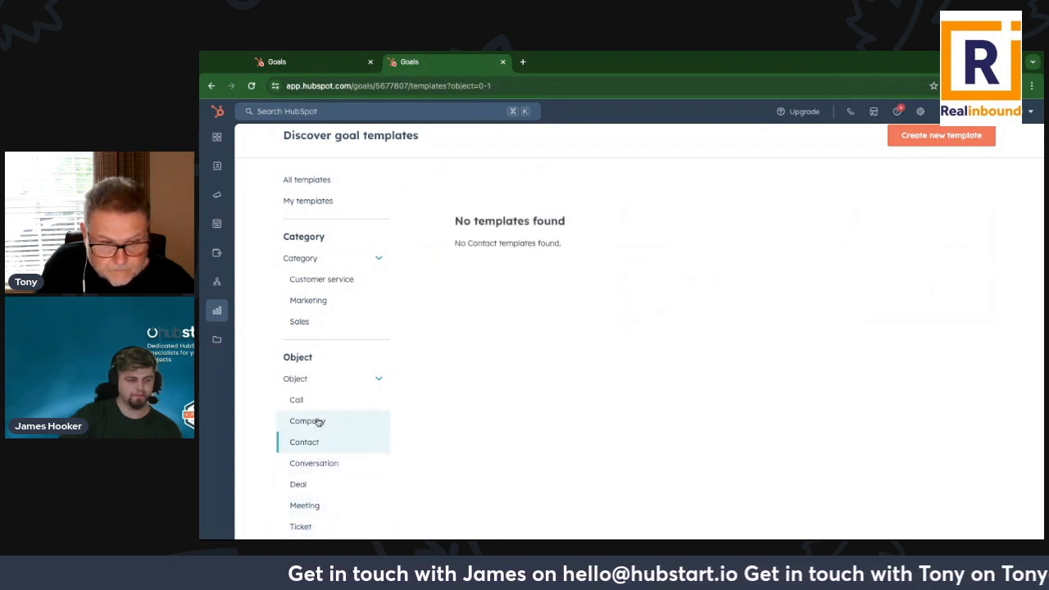
left_click(312, 409)
left_click(313, 407)
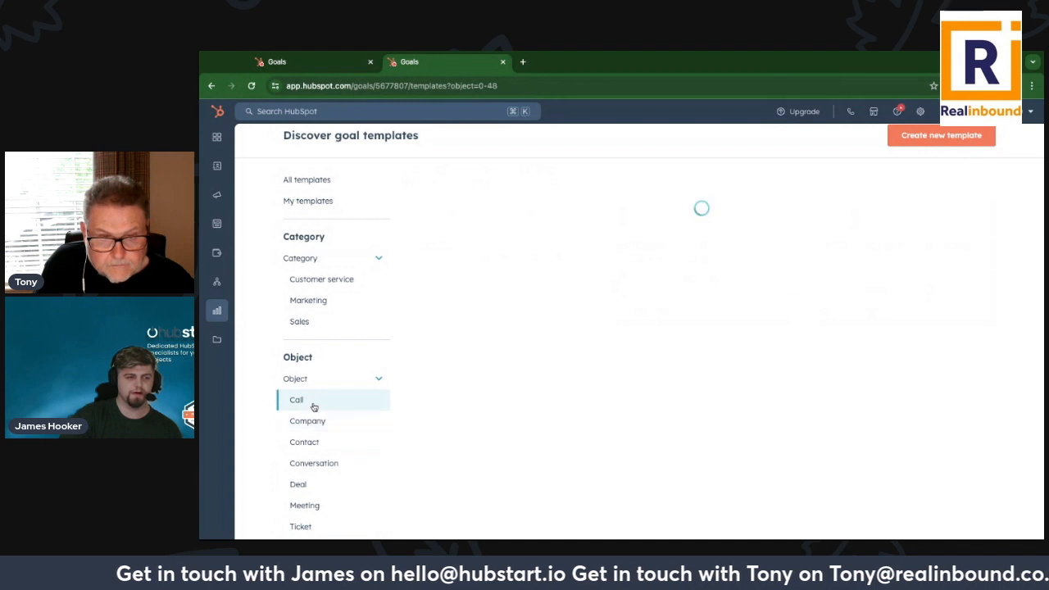
Step: Return to all templates, set up a goal from the Meetings booked template and name it "Meetings booked"
left_click(316, 184)
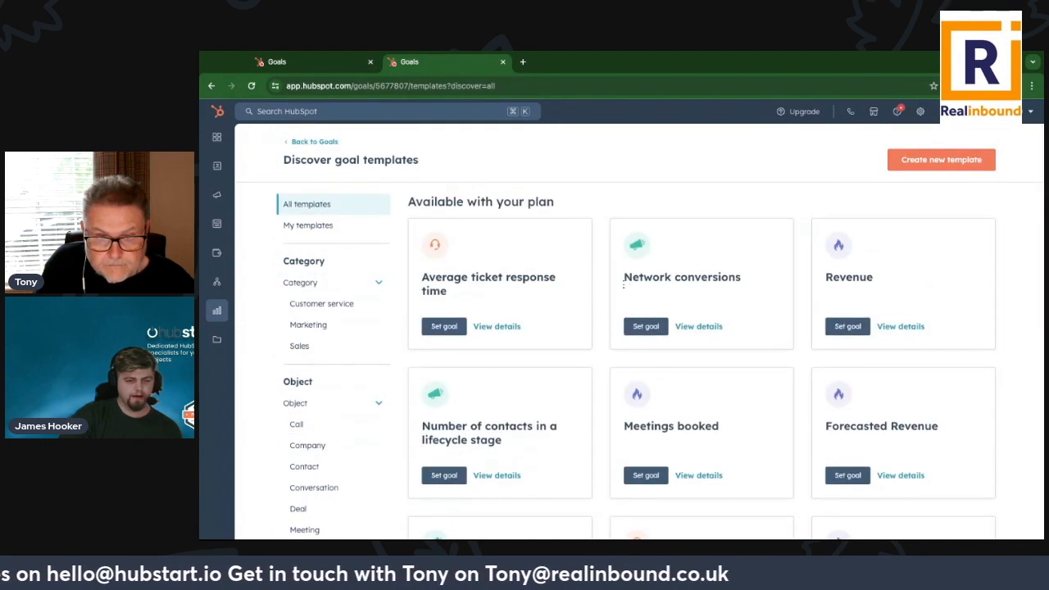
scroll(623, 282, "down", 2)
scroll(744, 271, "down", 1)
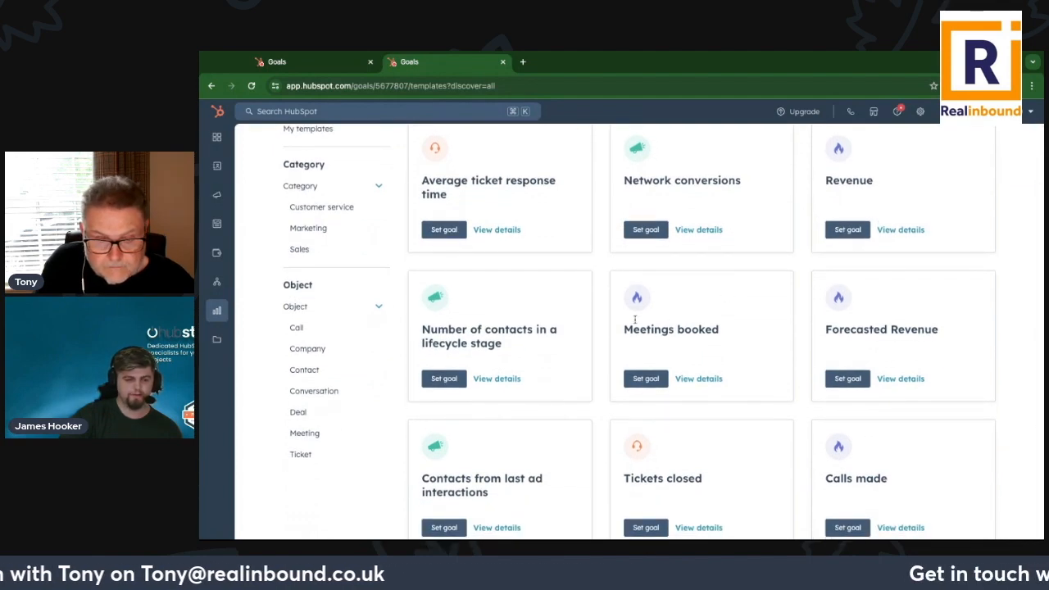
scroll(641, 377, "down", 1)
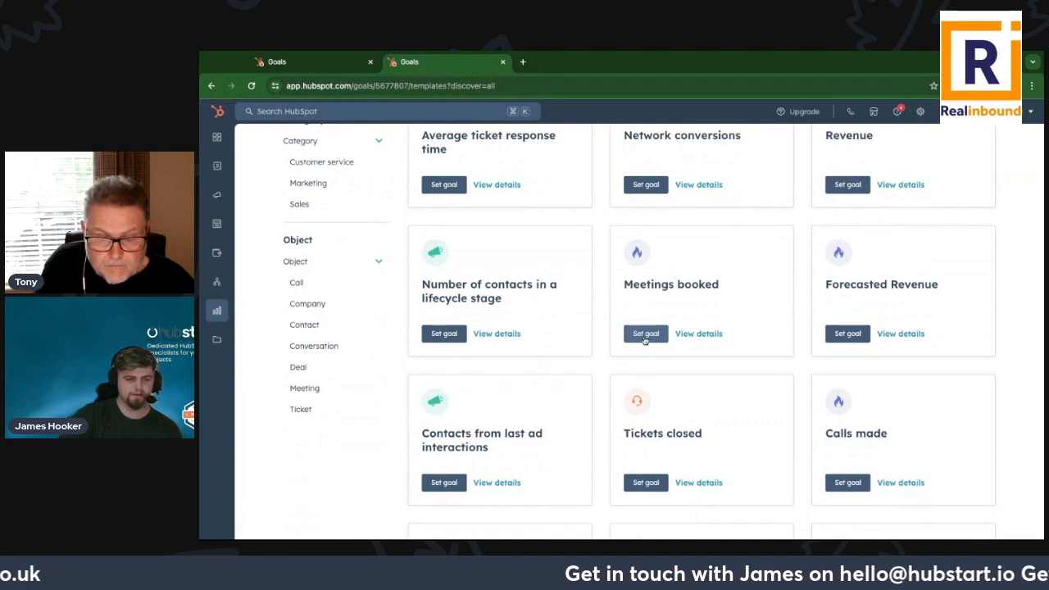
left_click(644, 334)
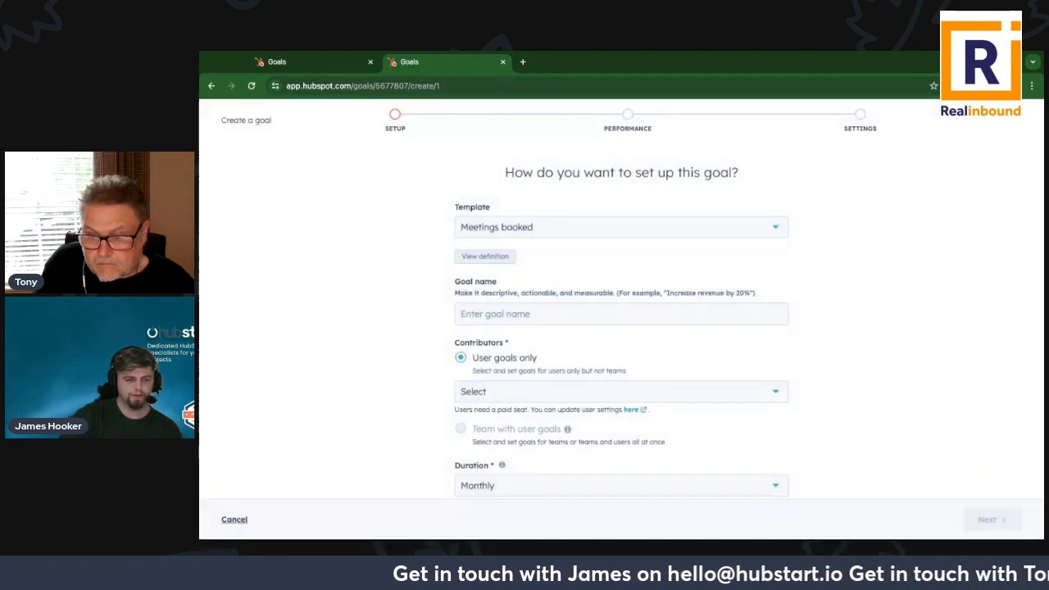
left_click(503, 311)
type("Meetings booked")
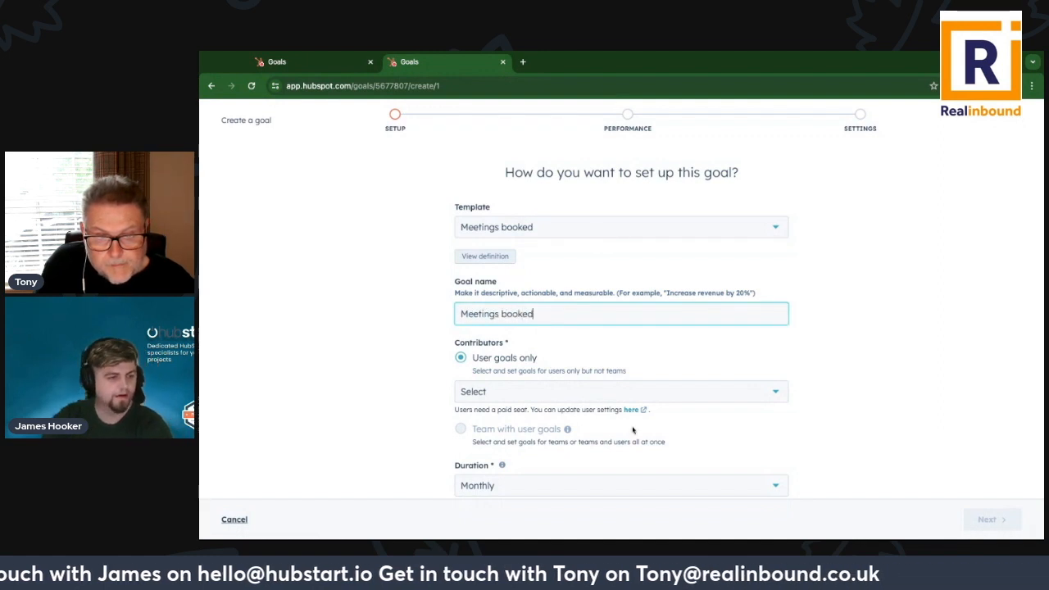
Step: Add the first three listed users as contributors to the Meetings booked goal
scroll(632, 429, "down", 1)
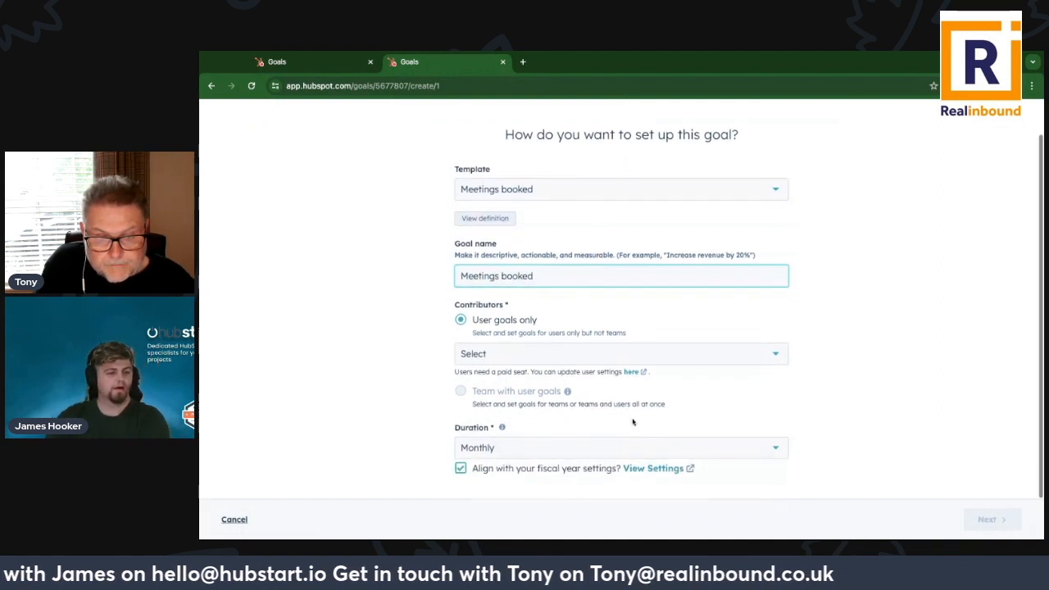
left_click(624, 355)
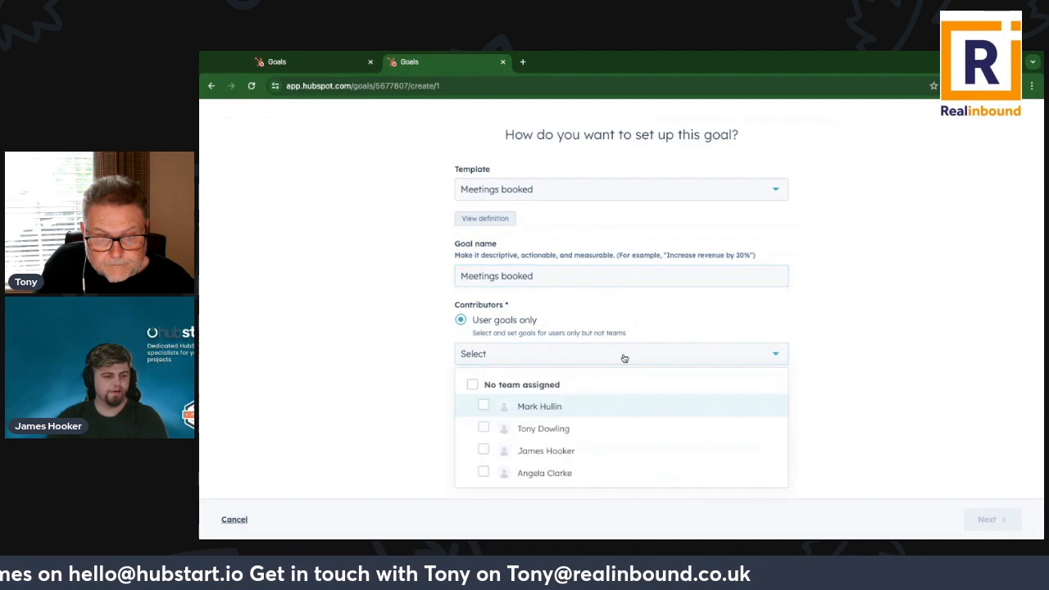
left_click(565, 408)
left_click(557, 429)
left_click(547, 451)
left_click(383, 393)
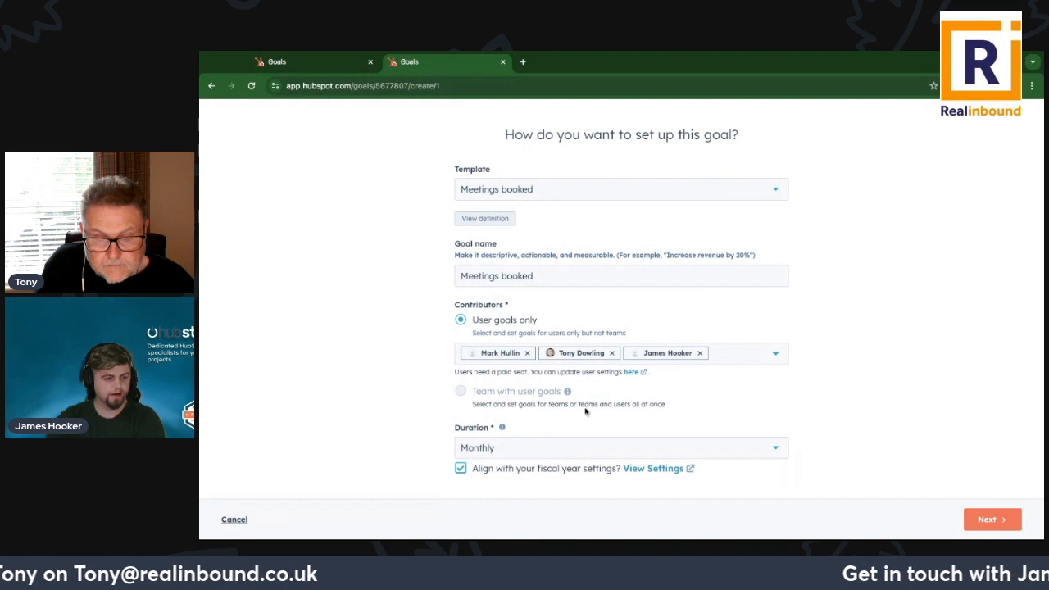
Step: Set the goal's duration to Quarterly and continue to the 2024 performance targets
left_click(516, 448)
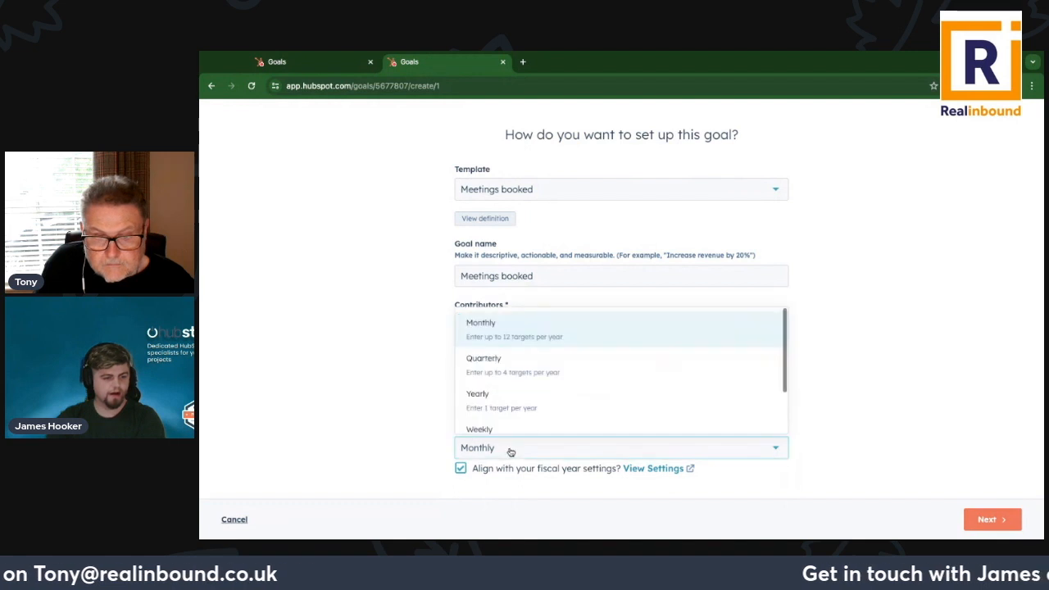
left_click(533, 369)
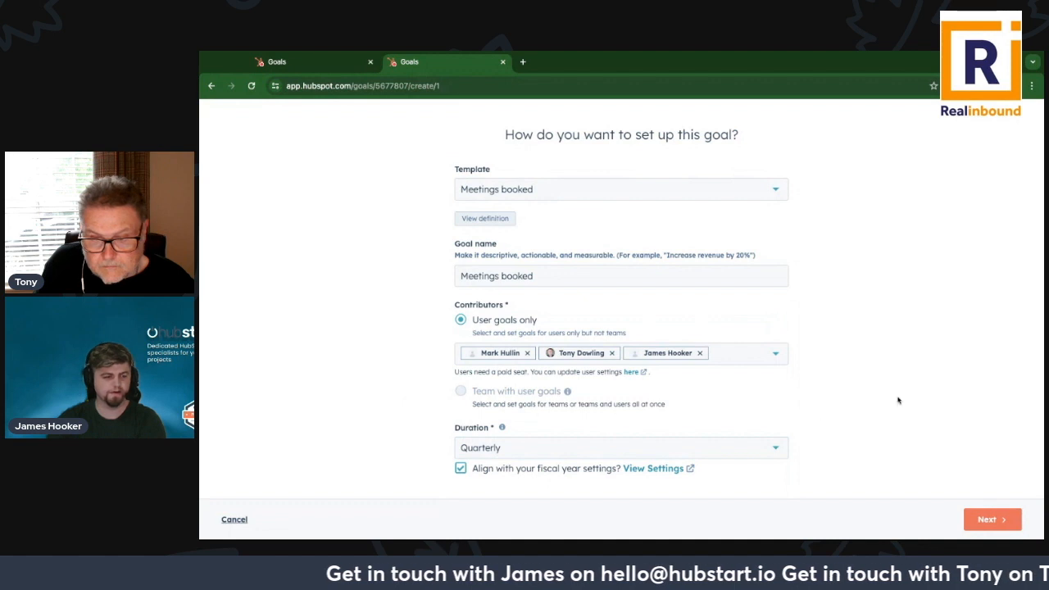
left_click(989, 518)
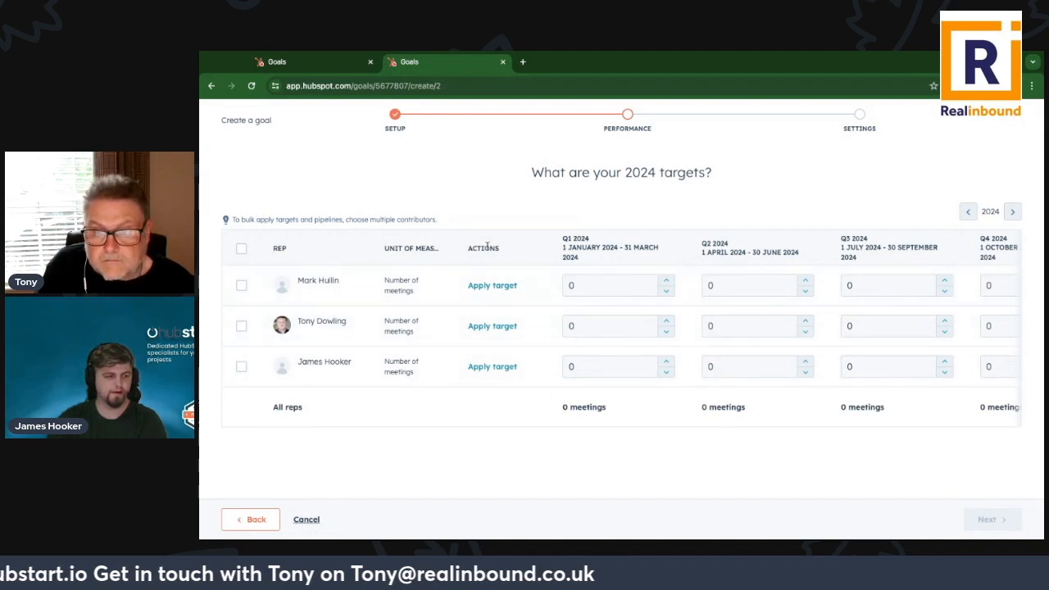
Step: Enter the first contributor's 2024 meeting targets as 5 for Q1, 10 for Q2, 15 for Q3 and 20 for Q4
left_click(598, 278)
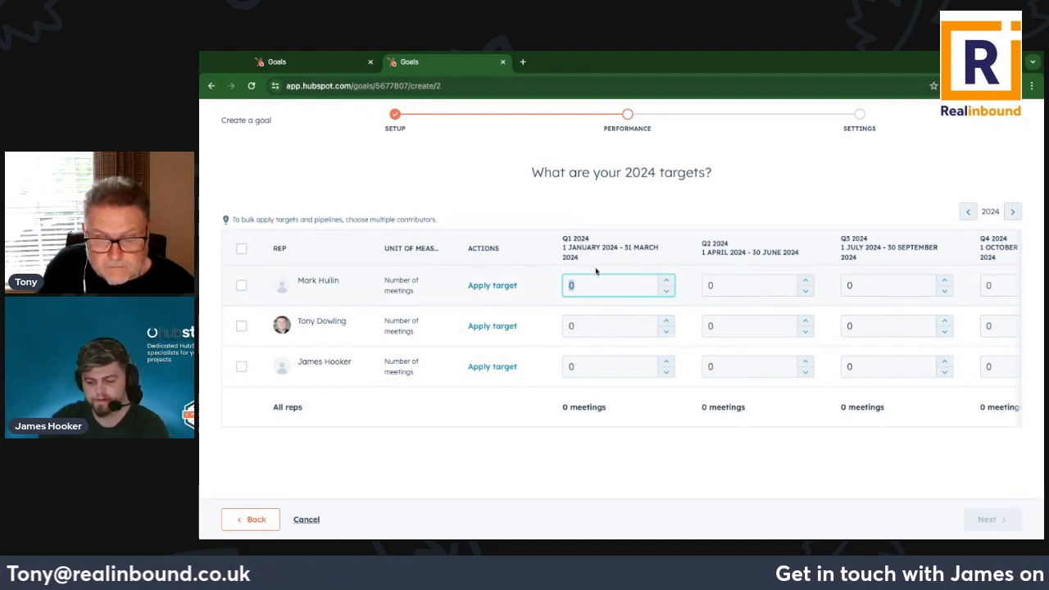
type("5")
key("Tab")
type("10")
key("Tab")
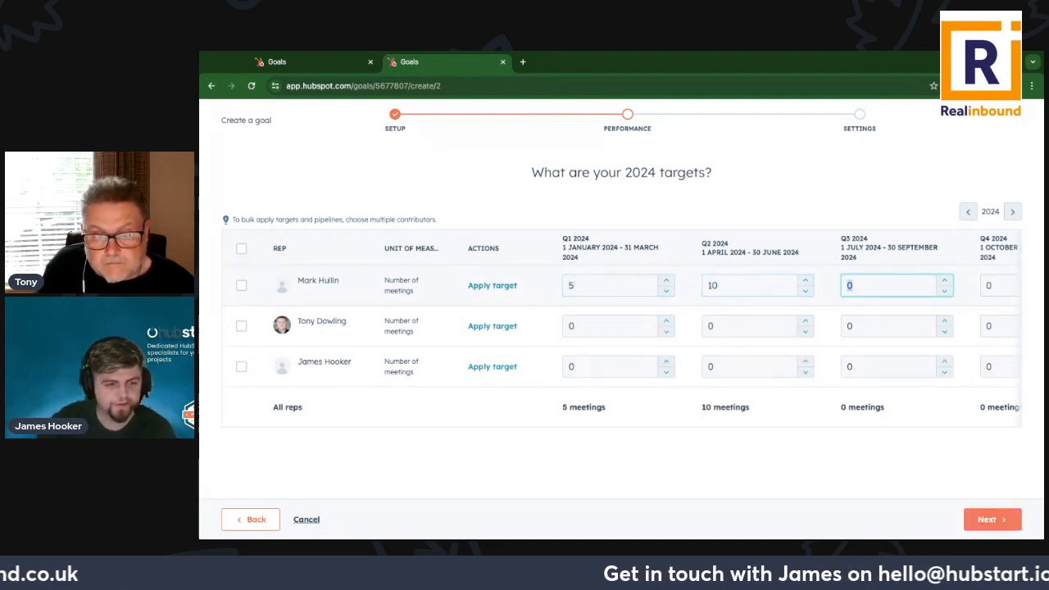
type("15")
key("Tab")
type("20")
Step: Review the first contributor's meeting targets from Q1 through Q4 2024
left_click(593, 244)
scroll(518, 290, "left", 2)
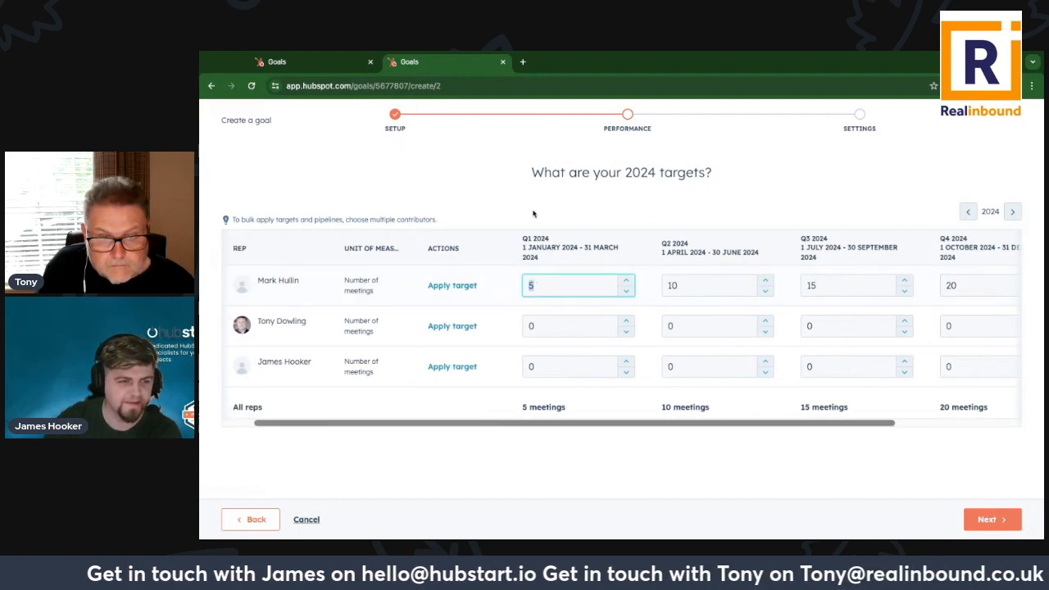
scroll(585, 285, "right", 2)
left_click(643, 285)
double_click(784, 287)
left_click(948, 286)
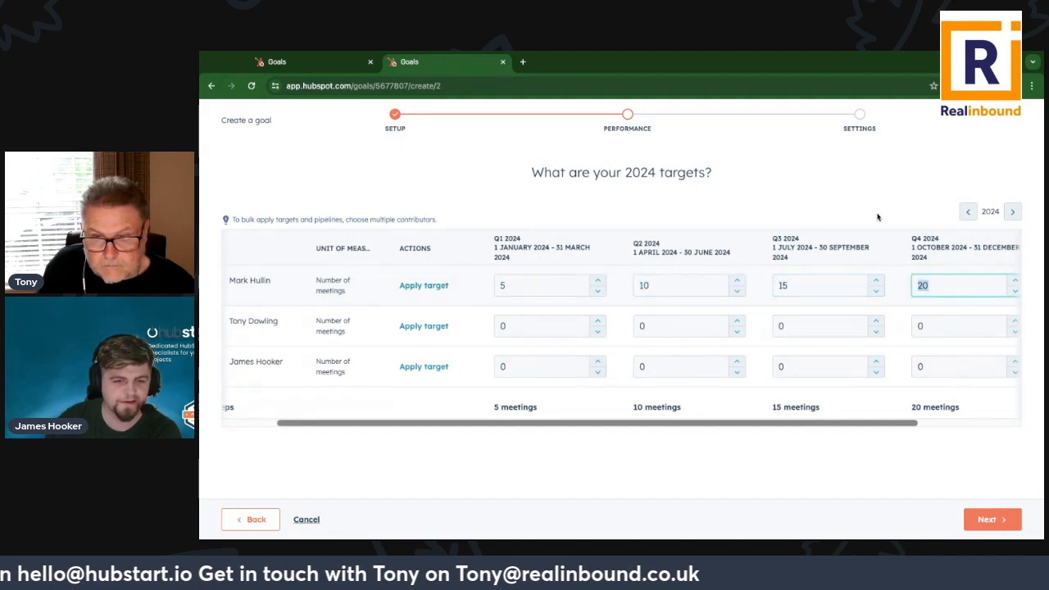
scroll(697, 330, "left", 4)
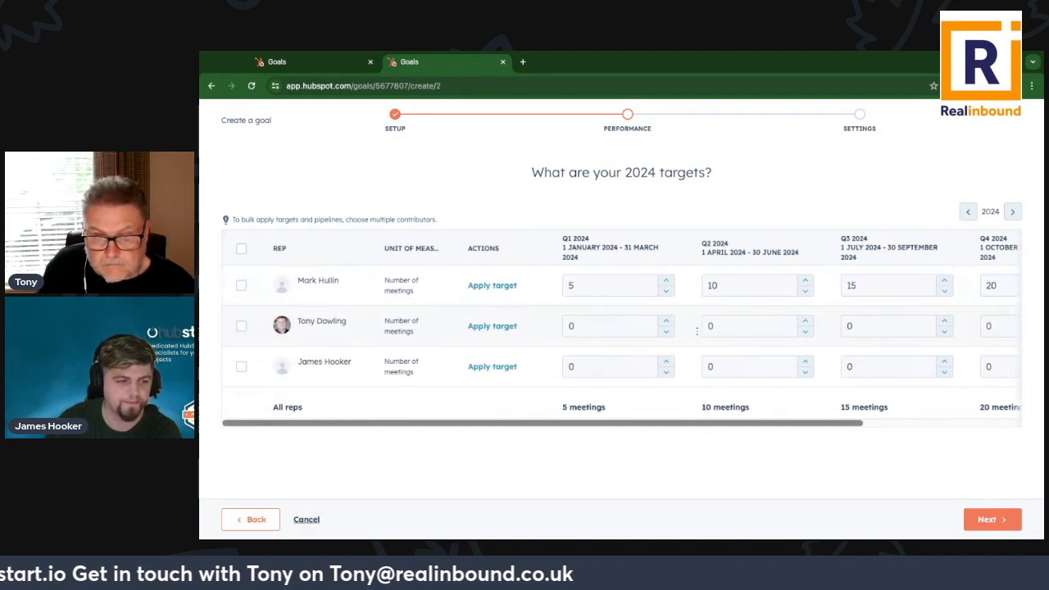
Step: Apply a target of 20 meetings to every quarter for the second and third contributors
left_click(483, 328)
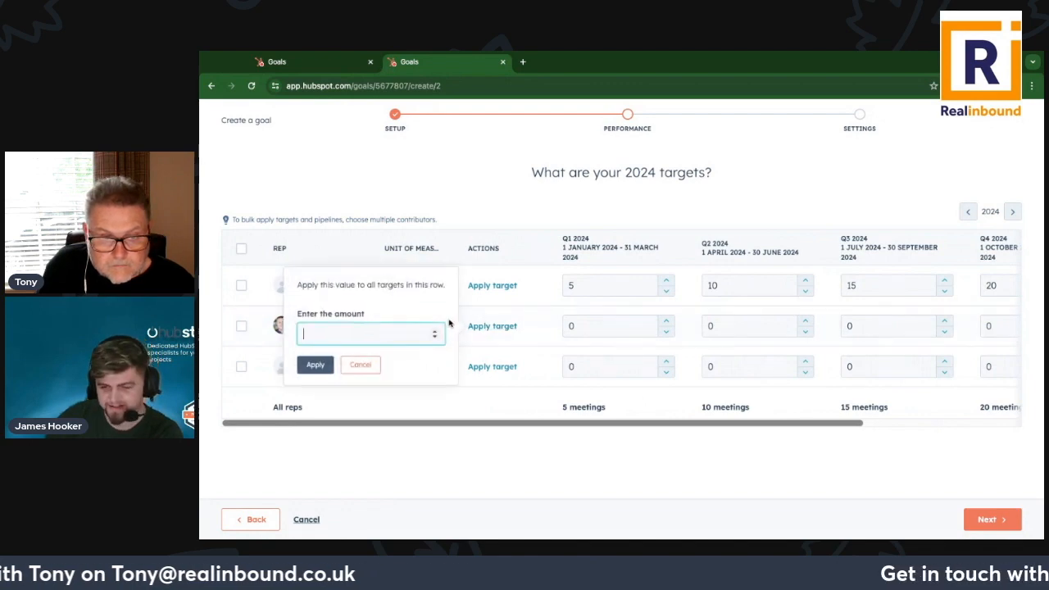
type("20")
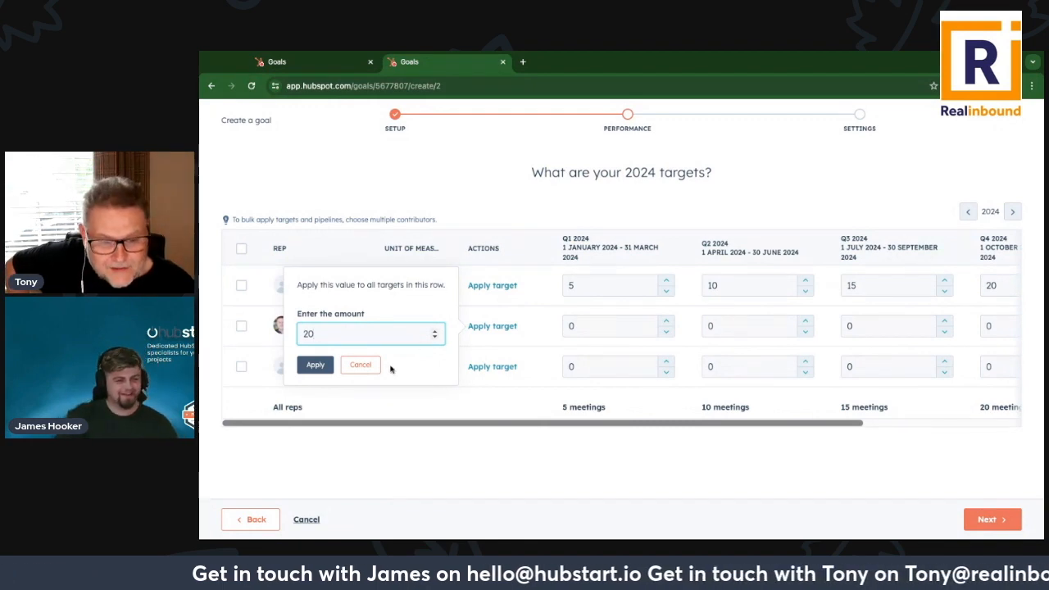
left_click(314, 366)
scroll(599, 297, "right", 1)
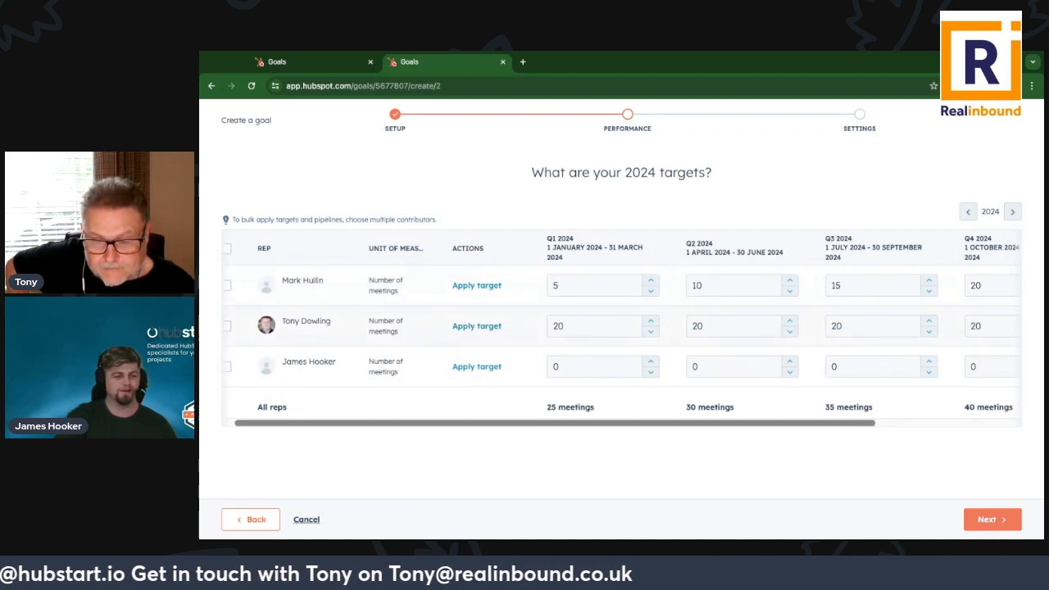
scroll(693, 344, "left", 1)
left_click(486, 371)
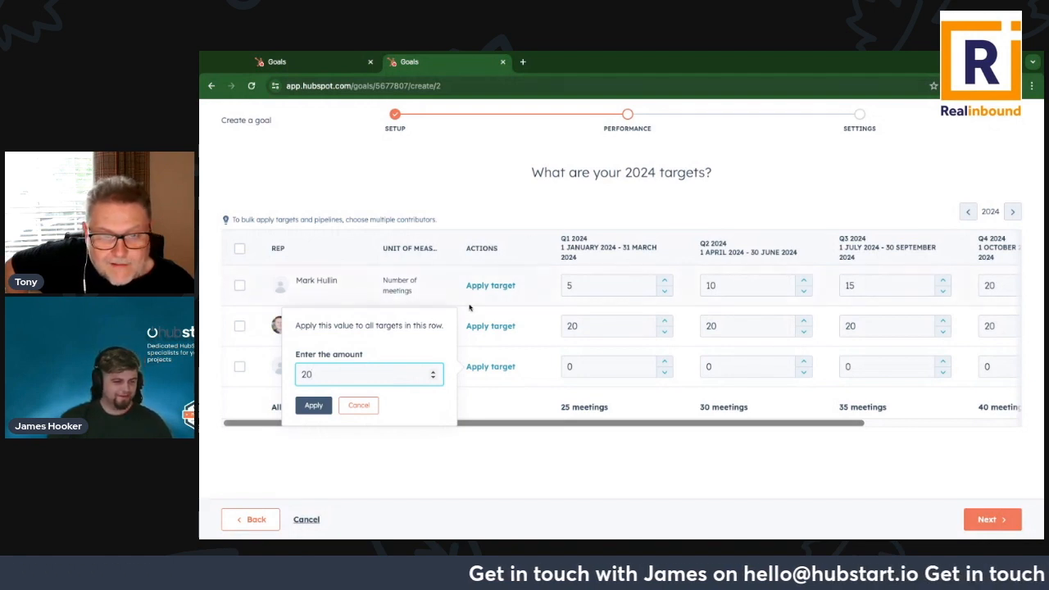
left_click(314, 405)
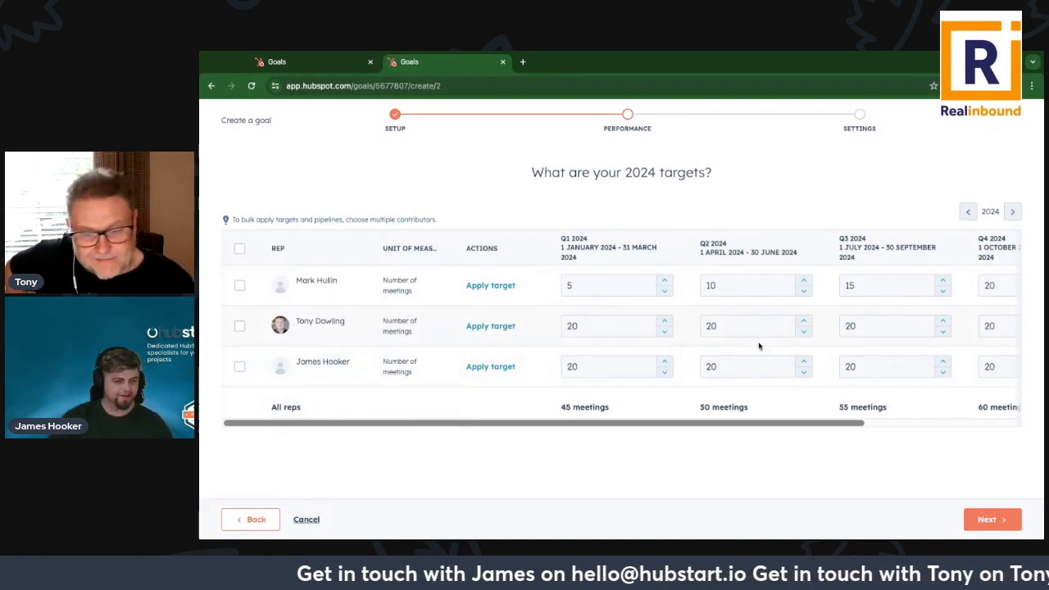
Step: Check the contributors' yearly totals and continue to the goal's notification settings
scroll(770, 353, "right", 5)
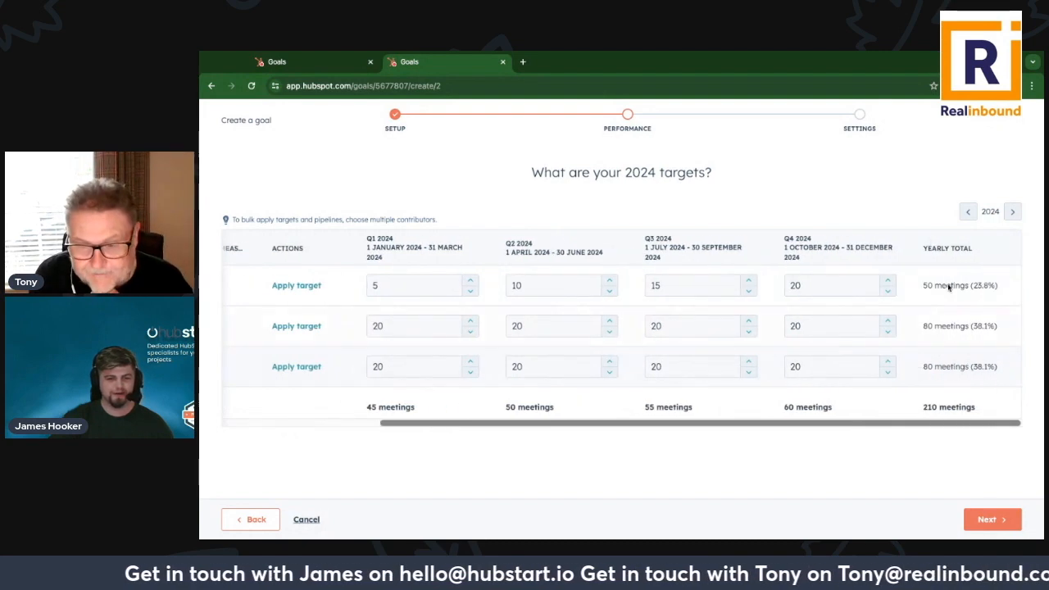
scroll(778, 309, "left", 5)
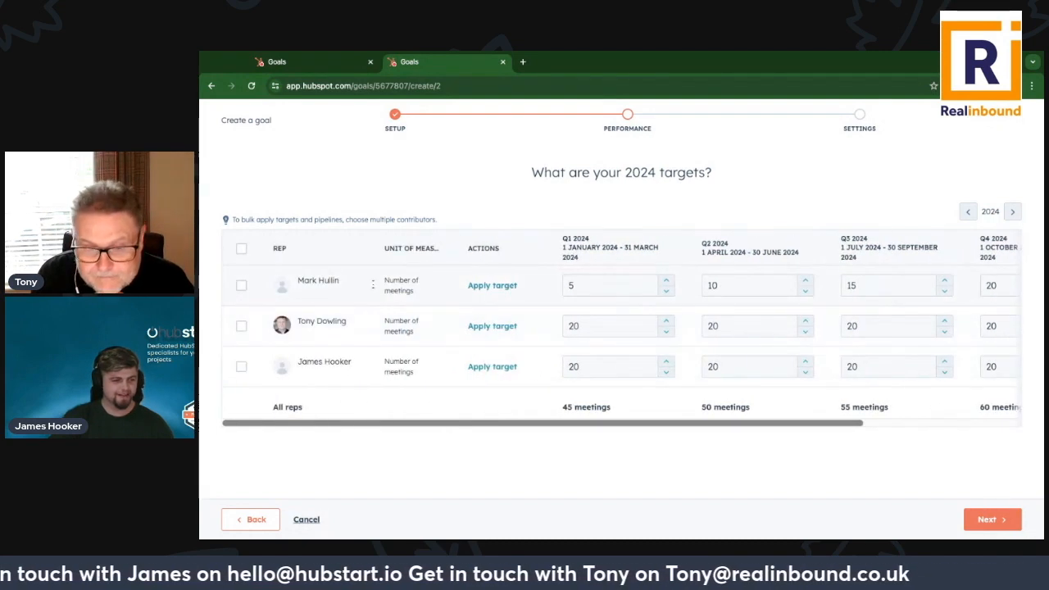
left_click(979, 520)
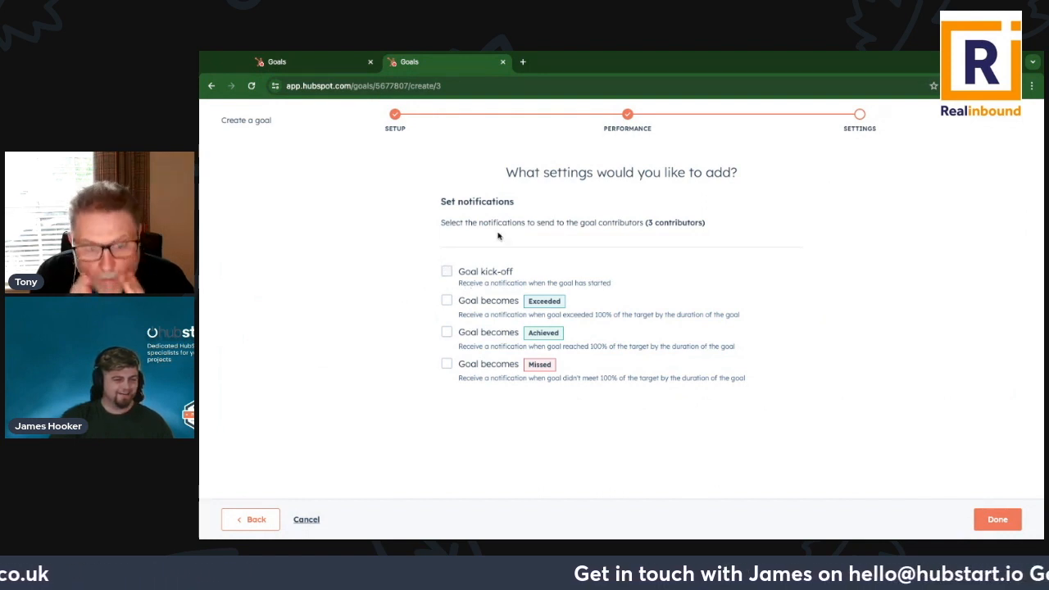
Step: Enable the Goal kick-off, Exceeded, Achieved and Missed notifications for the contributors and finish creating the goal
left_click(482, 275)
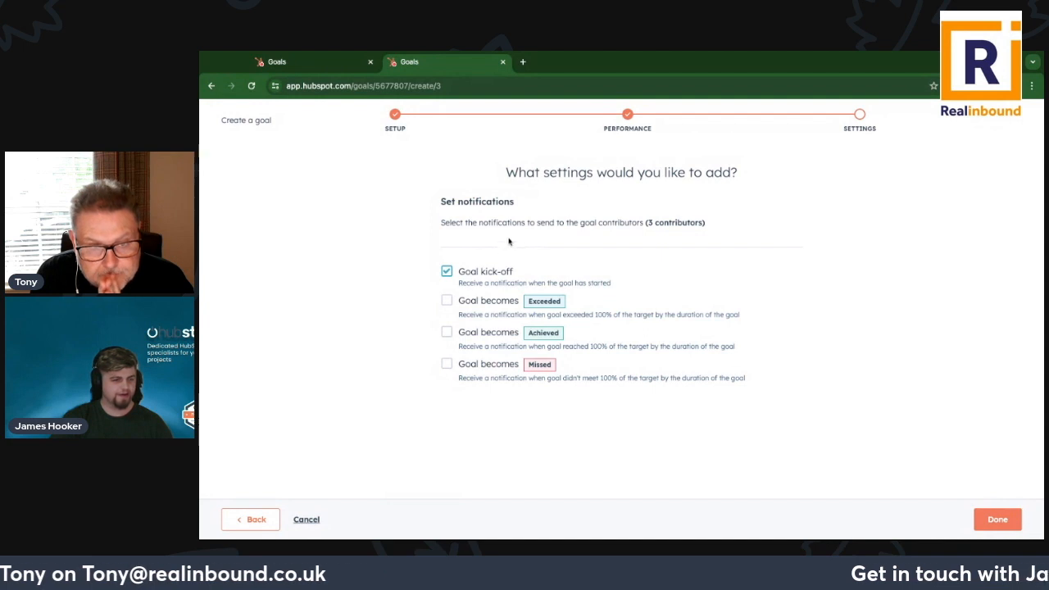
left_click(468, 308)
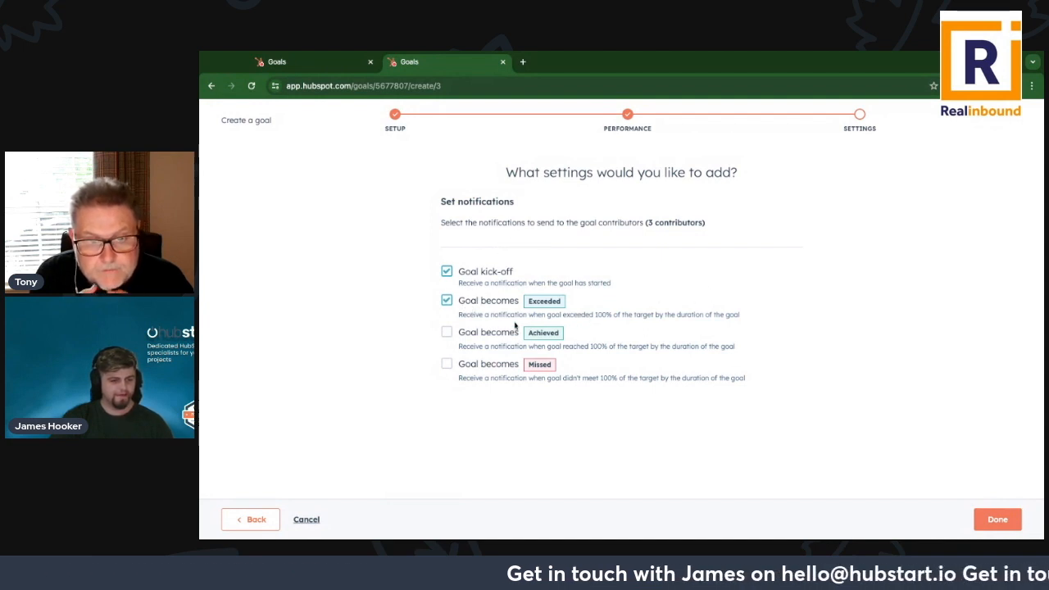
left_click(472, 340)
left_click(497, 367)
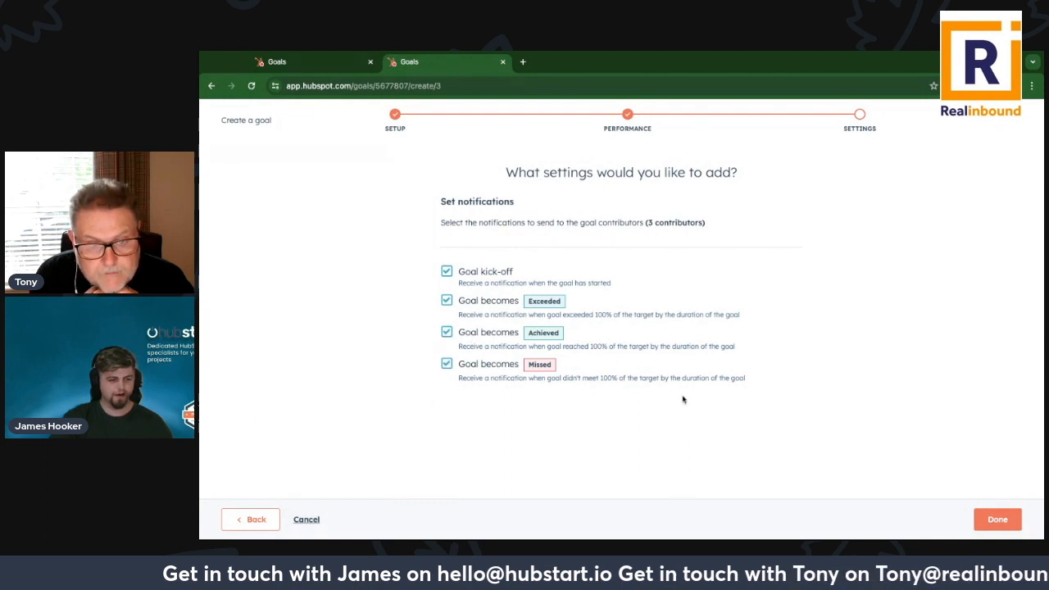
left_click(993, 521)
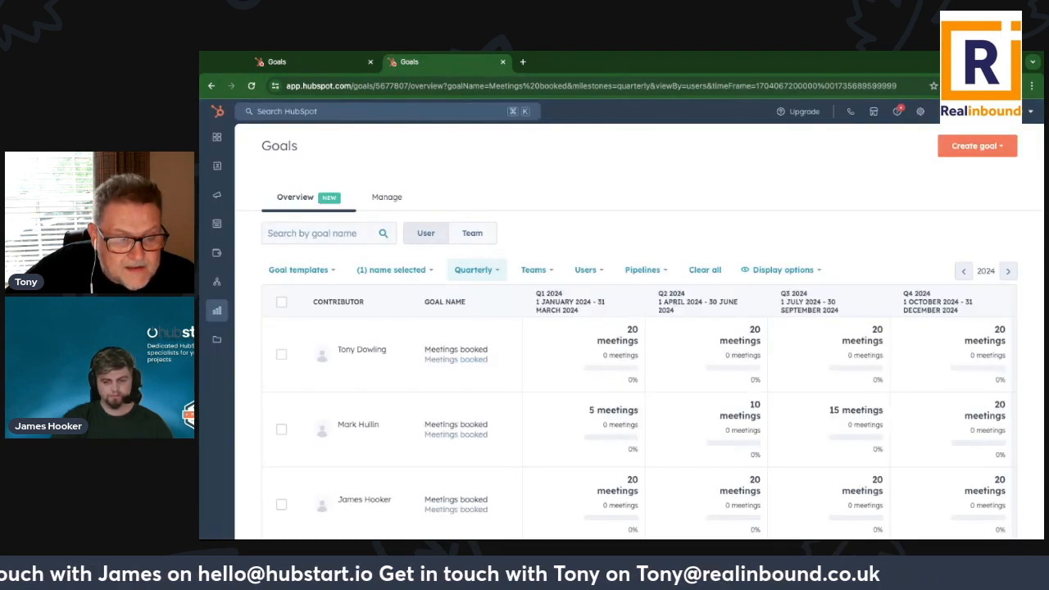
Step: Review the Meetings booked goal in the overview and check which goal names can be filtered
scroll(571, 329, "down", 1)
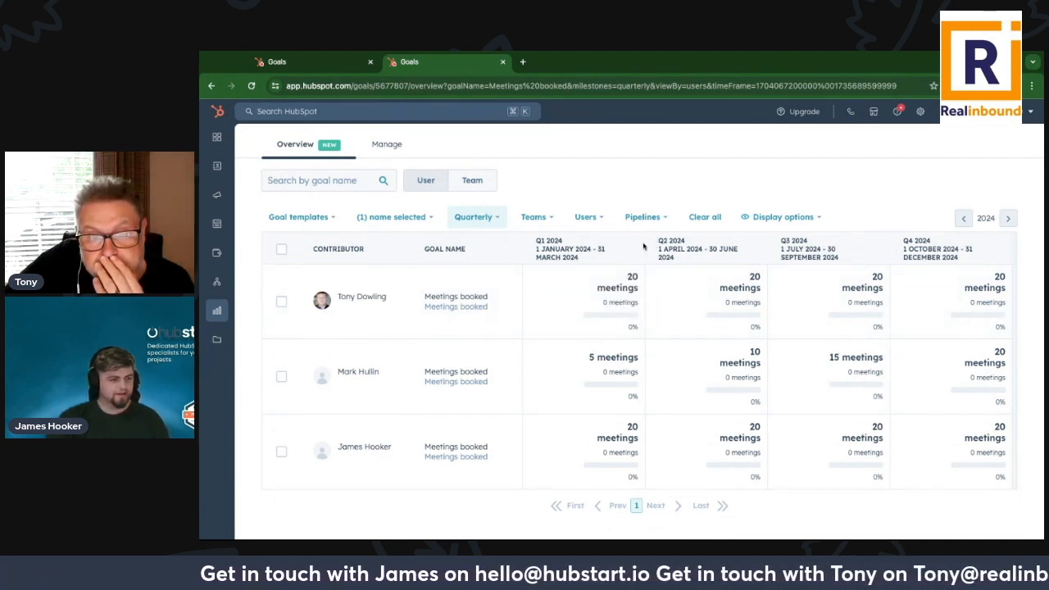
left_click(375, 220)
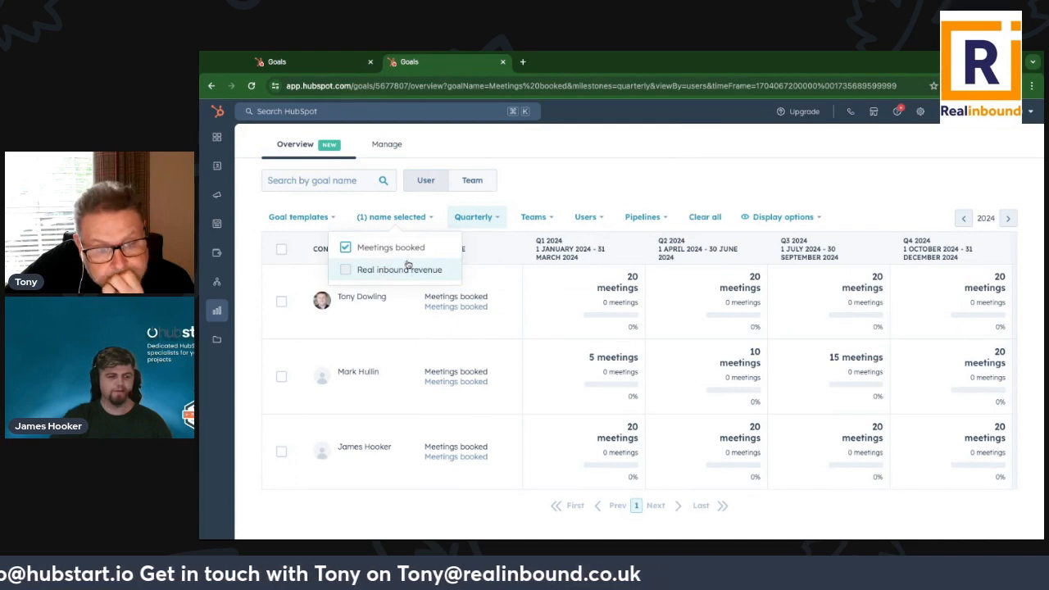
left_click(566, 182)
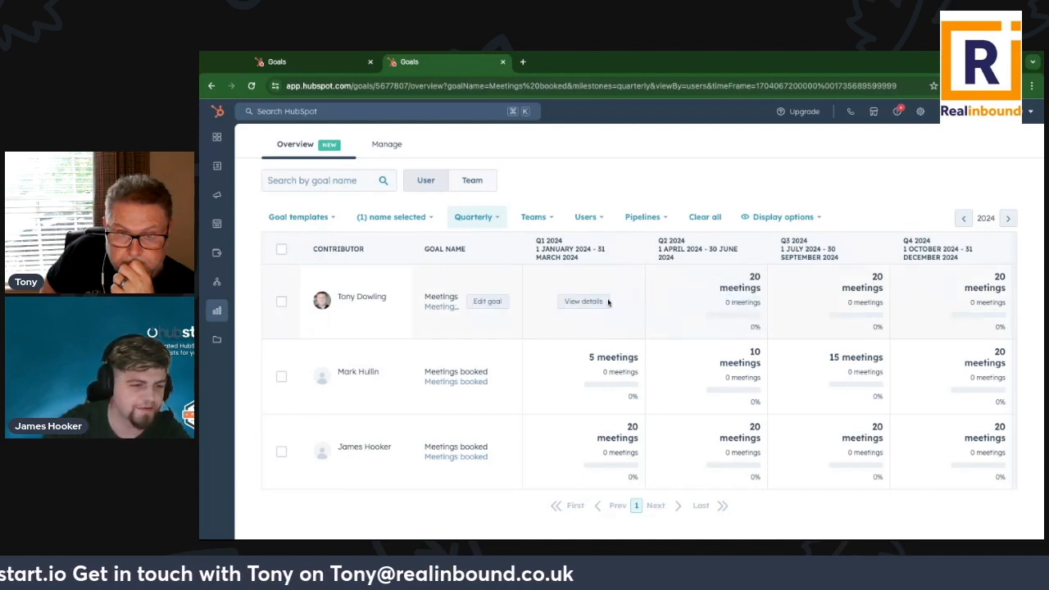
Step: Review the Q1 2024 goal details of the first contributor listed and refresh the goal progress
left_click(587, 305)
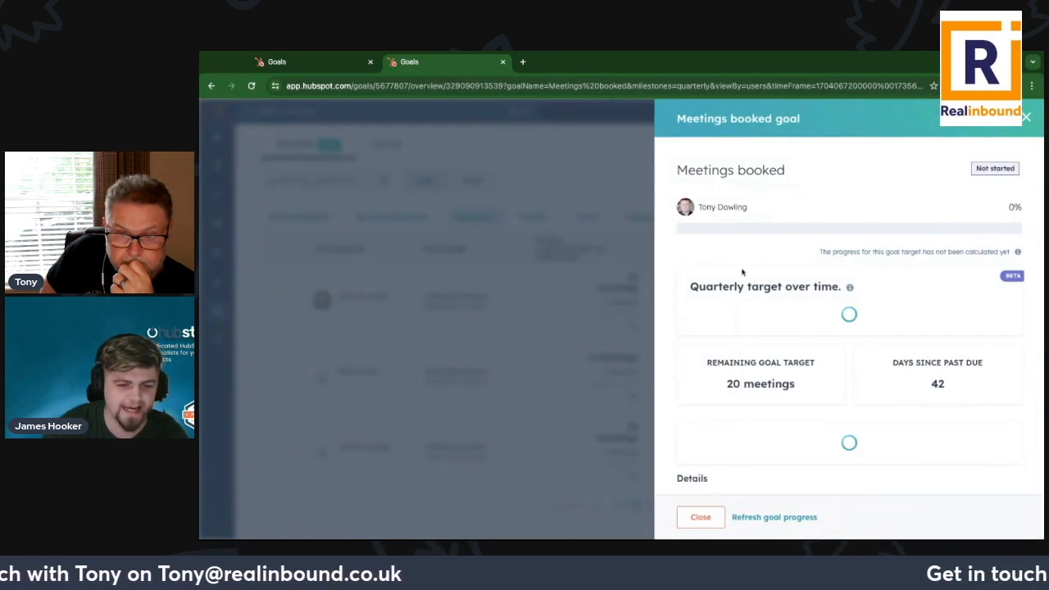
scroll(791, 277, "down", 1)
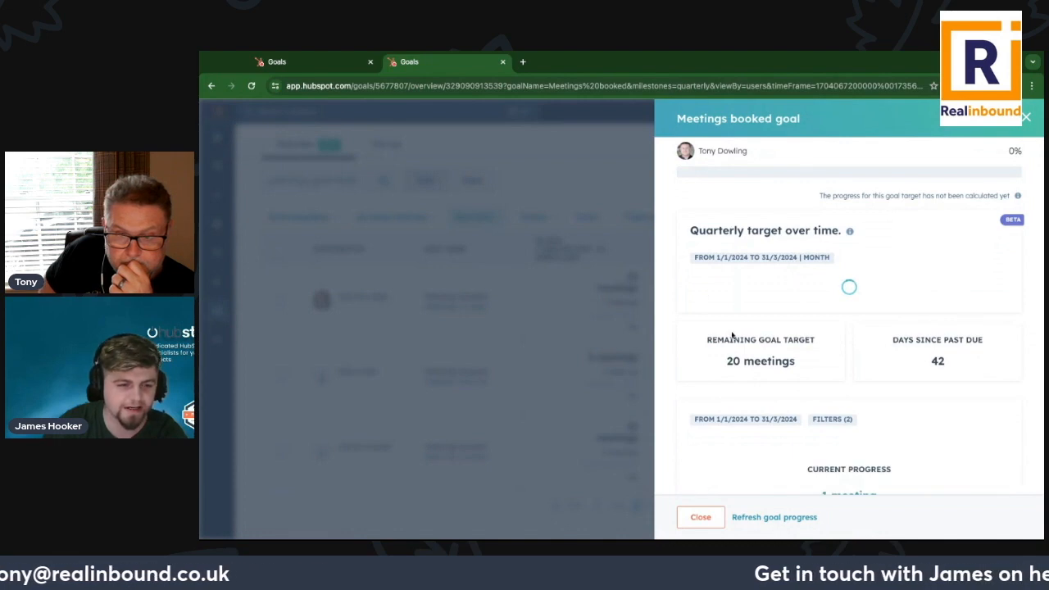
scroll(767, 334, "down", 3)
scroll(850, 284, "up", 2)
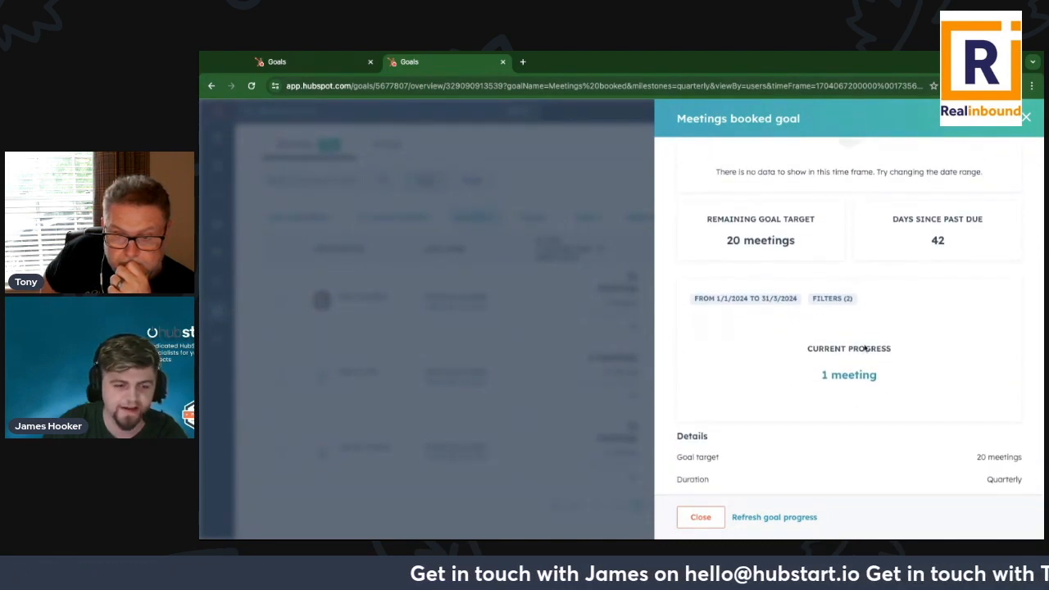
scroll(865, 349, "down", 2)
left_click(759, 519)
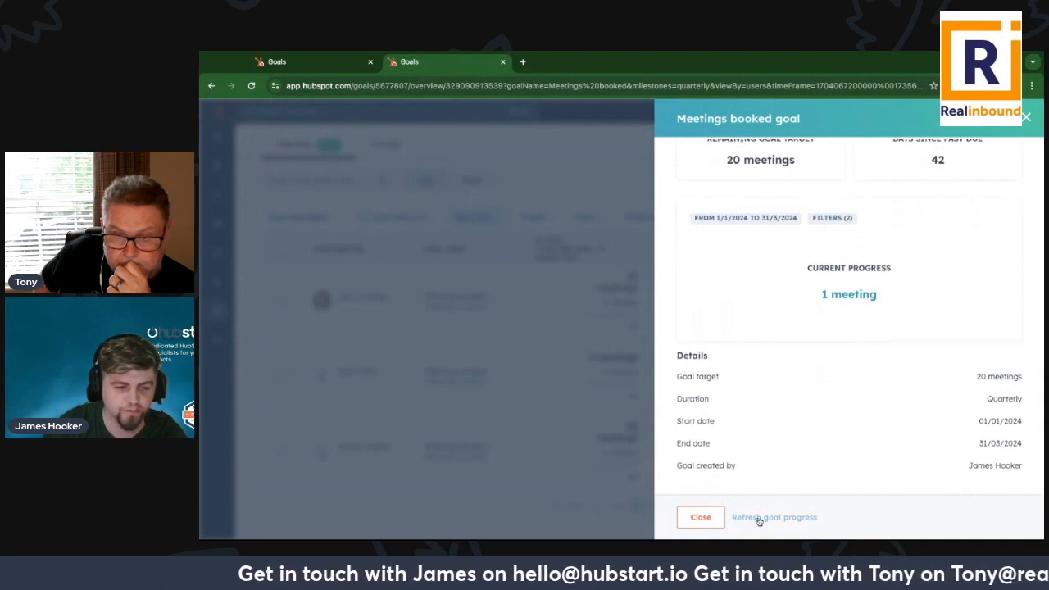
left_click(700, 519)
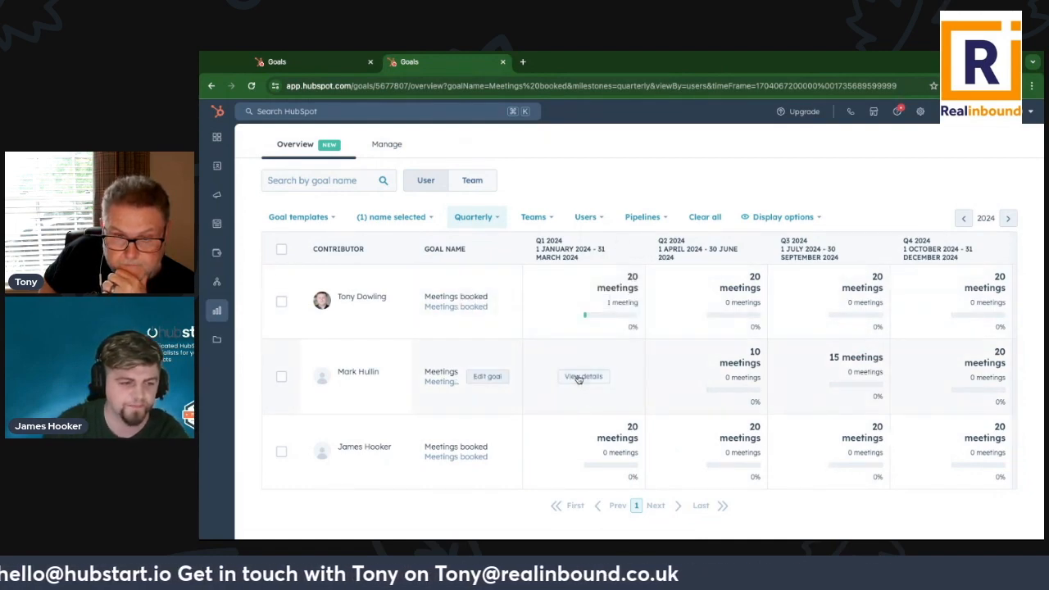
Step: Check the Q1 2024 goal details of the second contributor listed and return to the overview
left_click(577, 378)
scroll(821, 337, "down", 5)
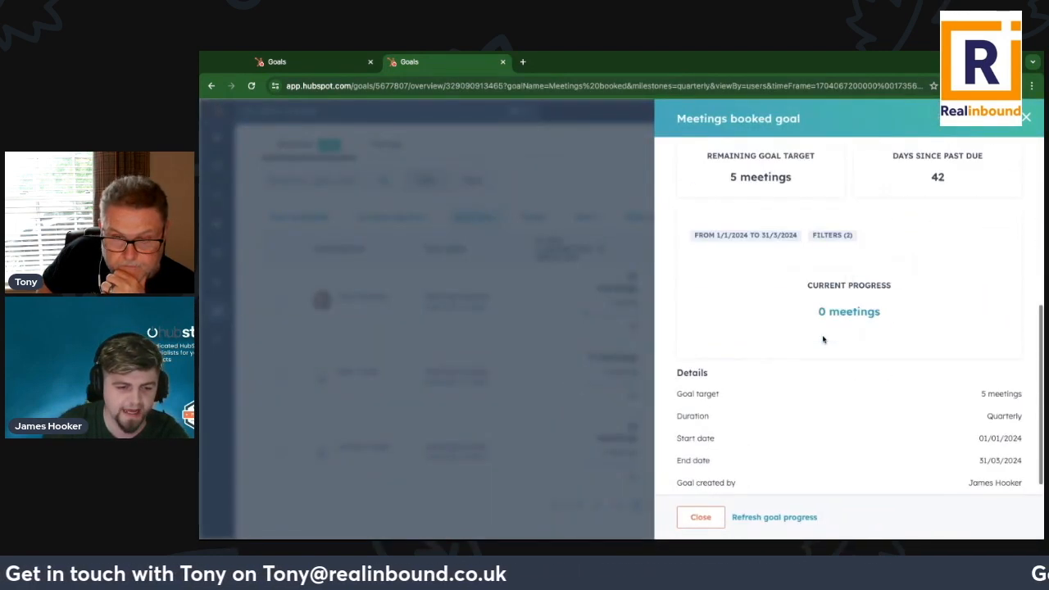
left_click(709, 522)
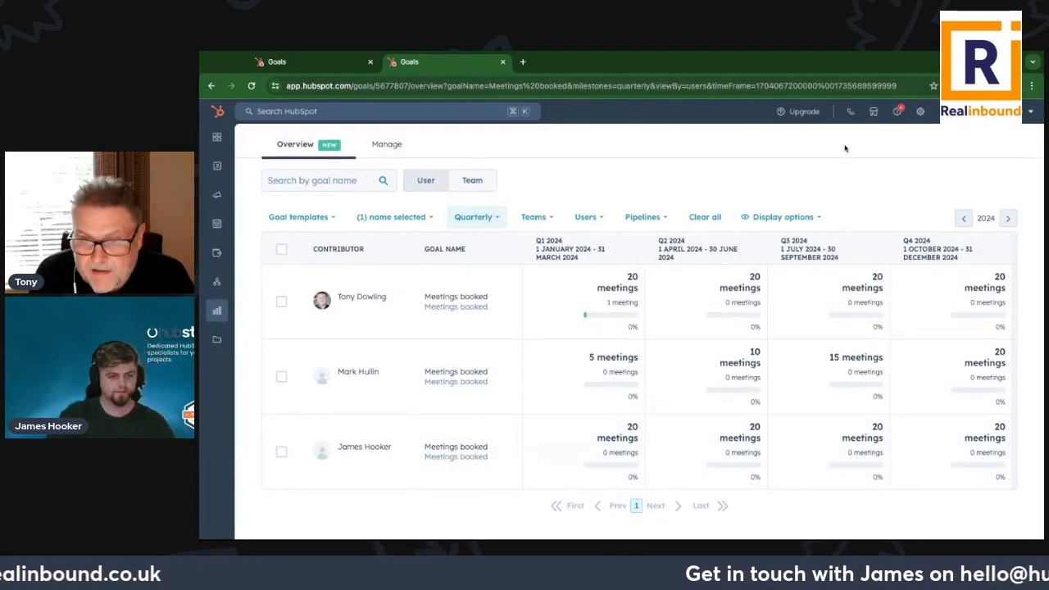
Step: Examine each contributor's quarterly meeting targets and progress across 2024, as far as the total column
scroll(848, 195, "up", 1)
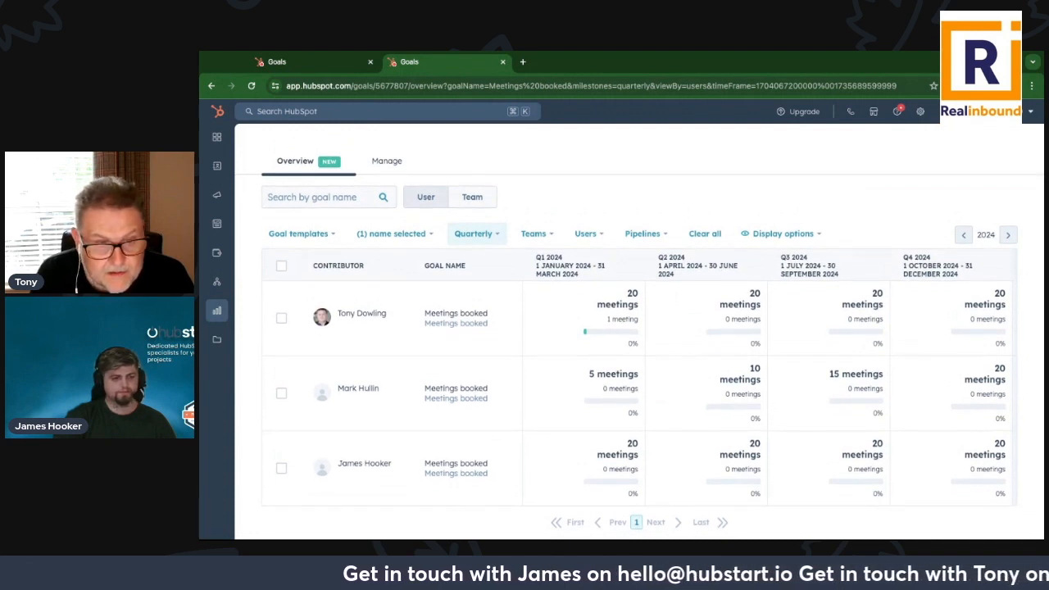
scroll(639, 328, "up", 2)
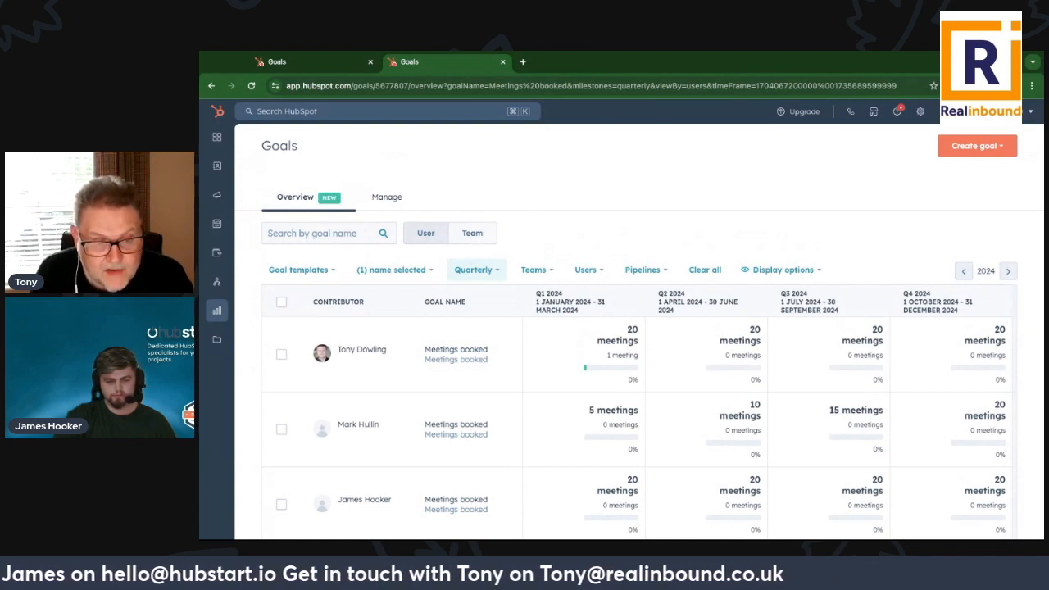
scroll(639, 328, "down", 1)
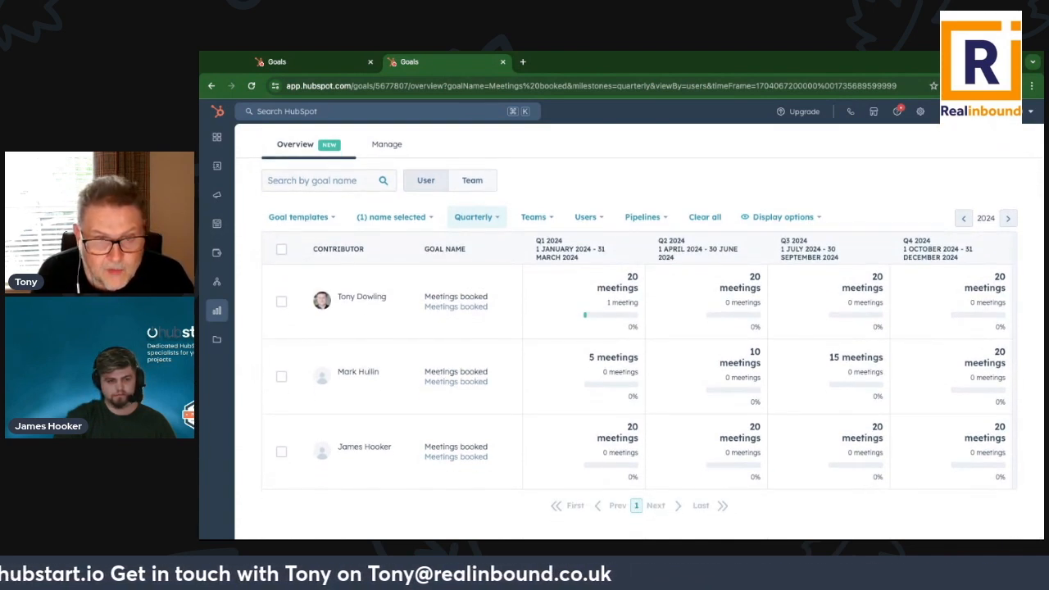
scroll(860, 330, "right", 3)
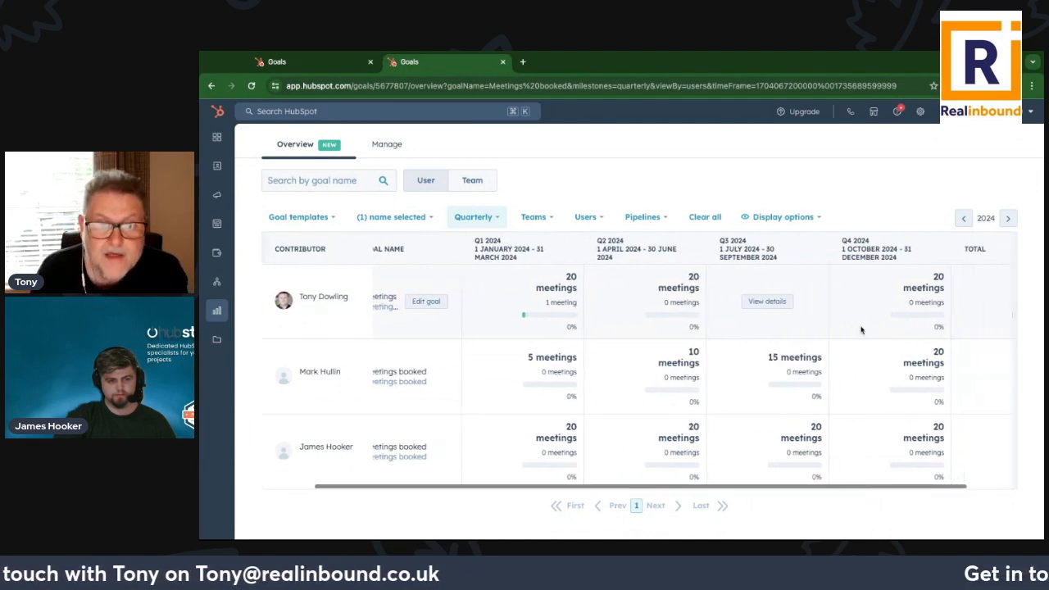
scroll(676, 354, "left", 3)
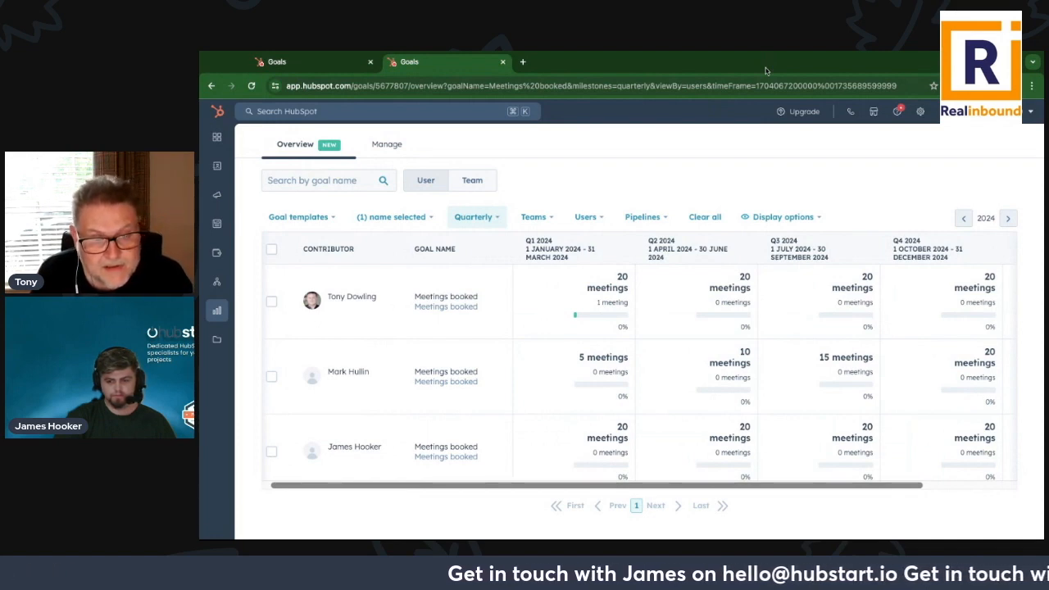
scroll(753, 303, "up", 1)
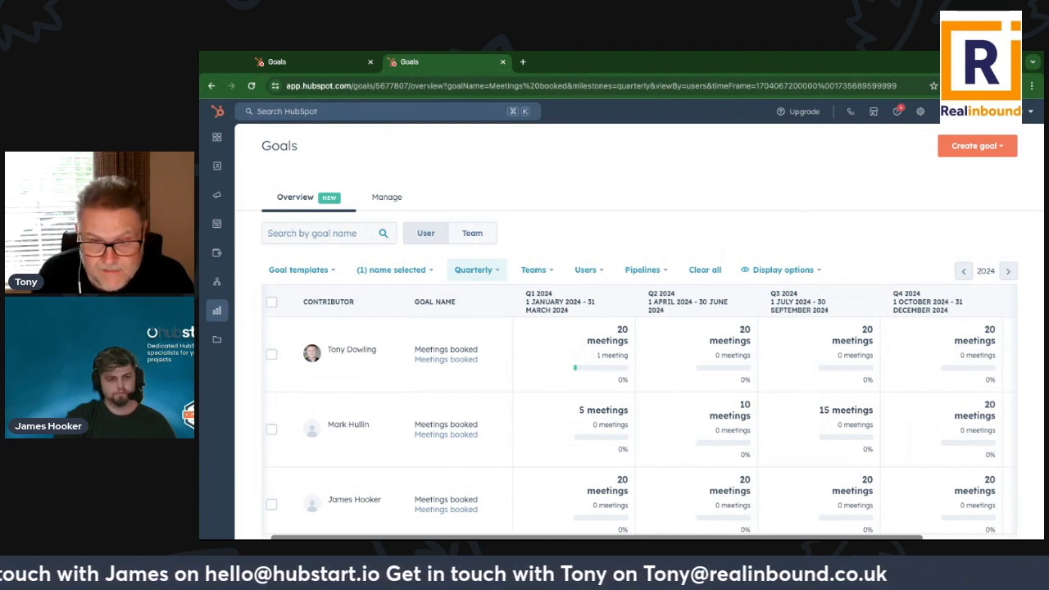
Step: Check the available ways of creating a goal and look over the quarterly overview again
left_click(958, 146)
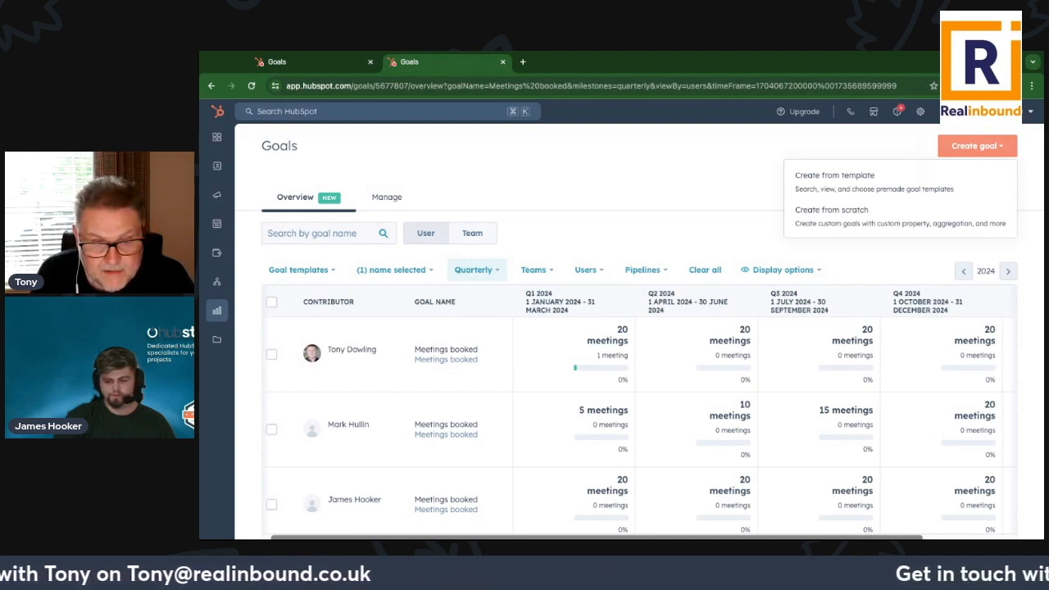
left_click(714, 213)
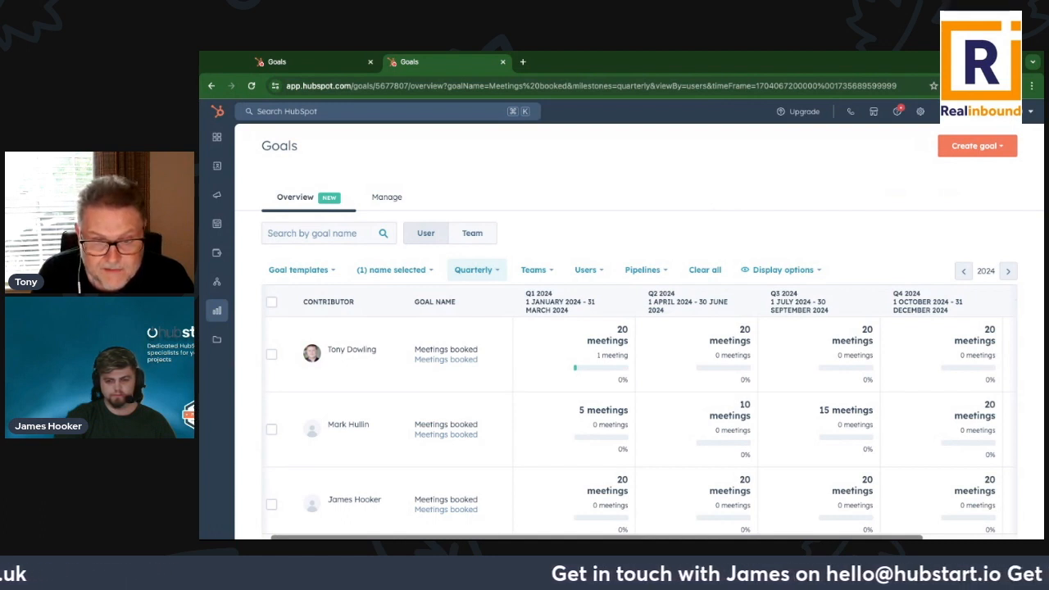
scroll(721, 238, "down", 2)
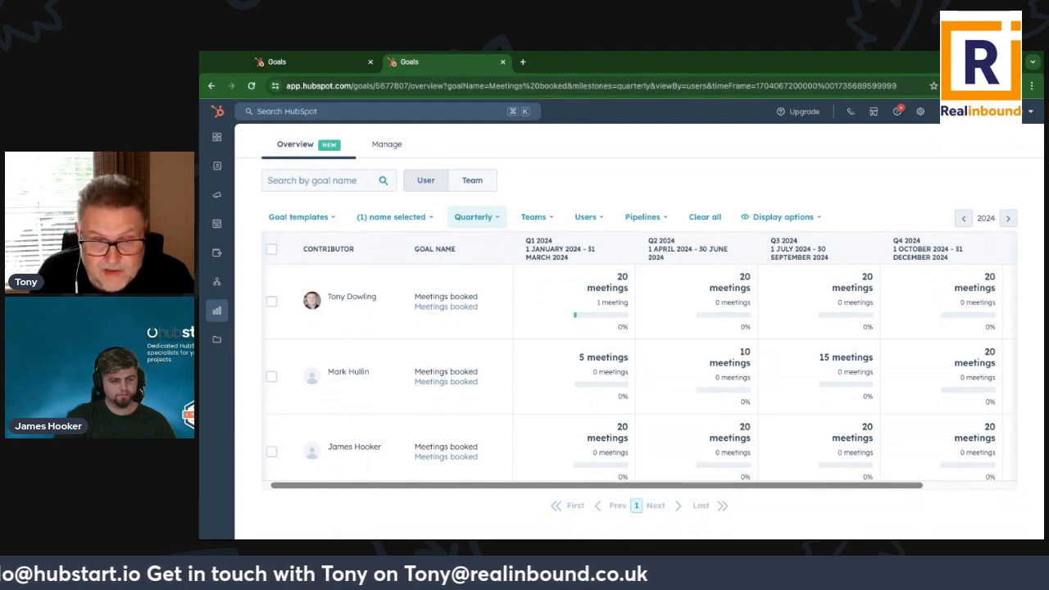
scroll(754, 177, "up", 1)
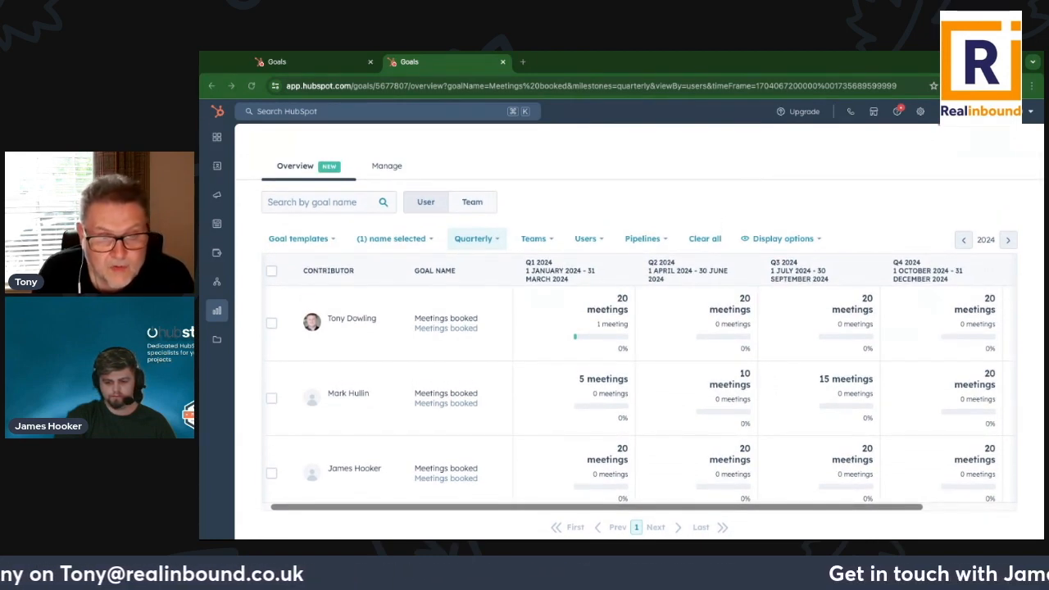
scroll(926, 218, "up", 1)
Step: Browse the premade goal templates for a new goal and return to the goals overview
left_click(969, 147)
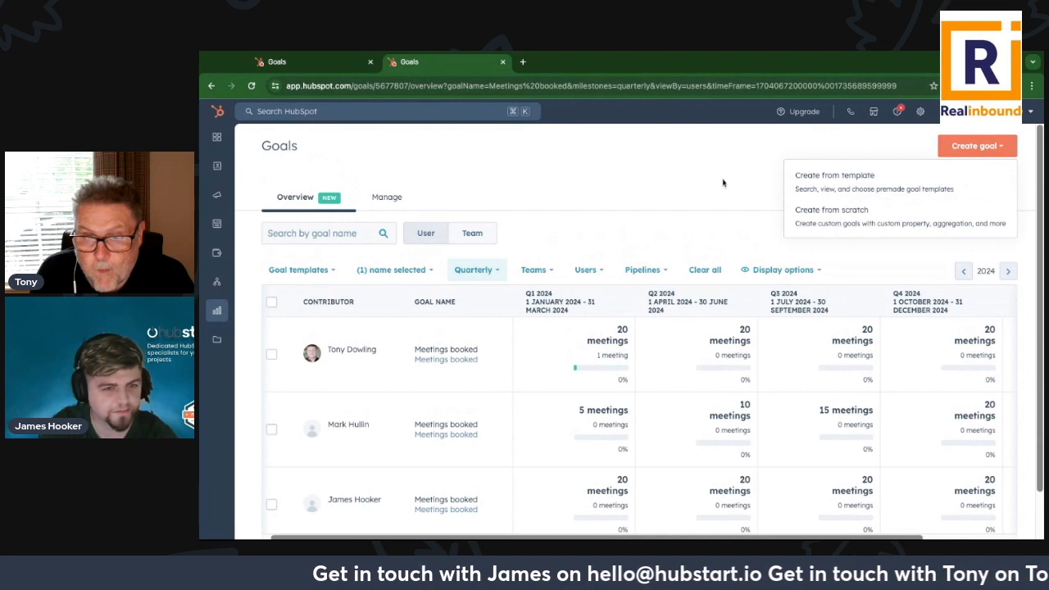
left_click(828, 187)
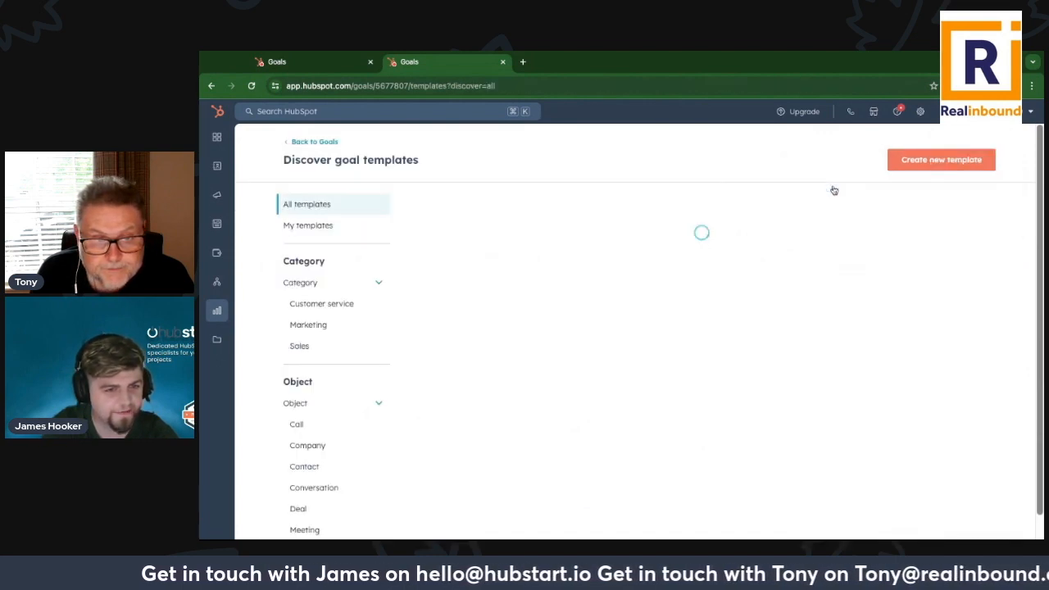
scroll(697, 344, "down", 3)
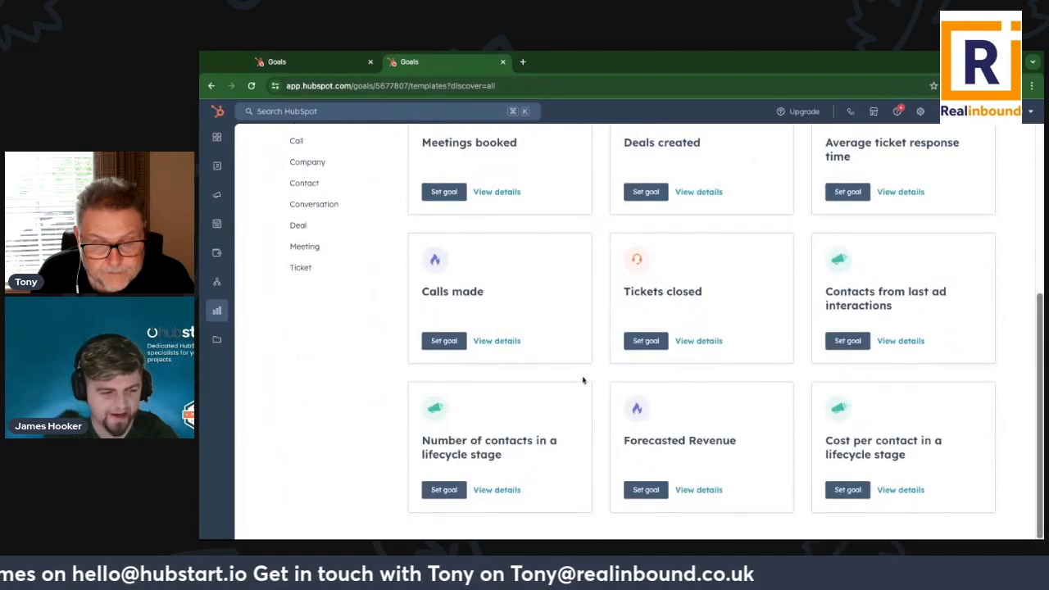
scroll(577, 371, "up", 1)
scroll(577, 371, "up", 3)
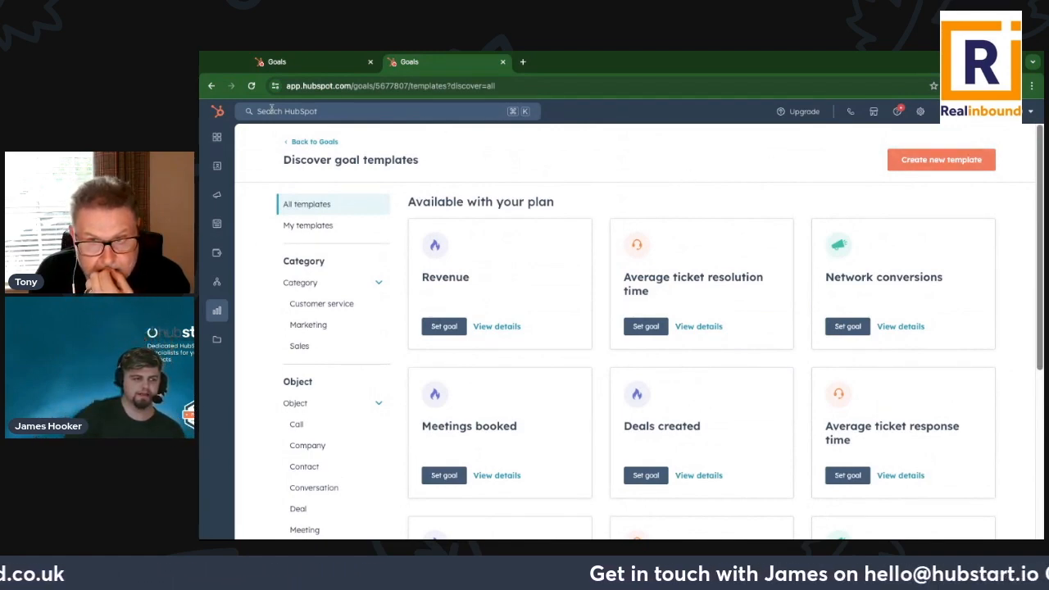
left_click(309, 143)
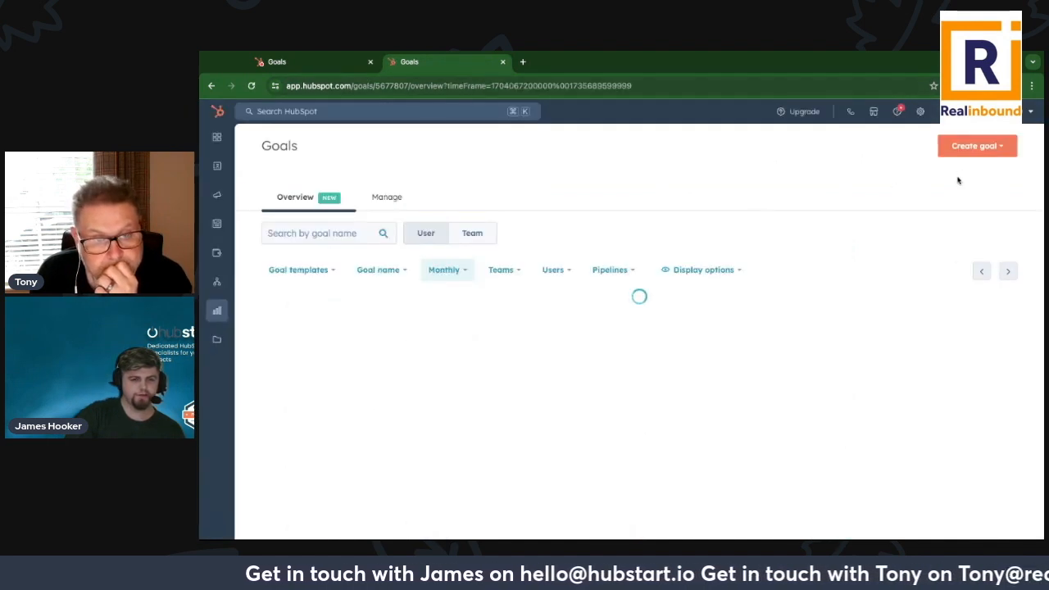
Step: Compare the options for creating a goal, then reopen the template library and review the templates available with the plan
left_click(983, 146)
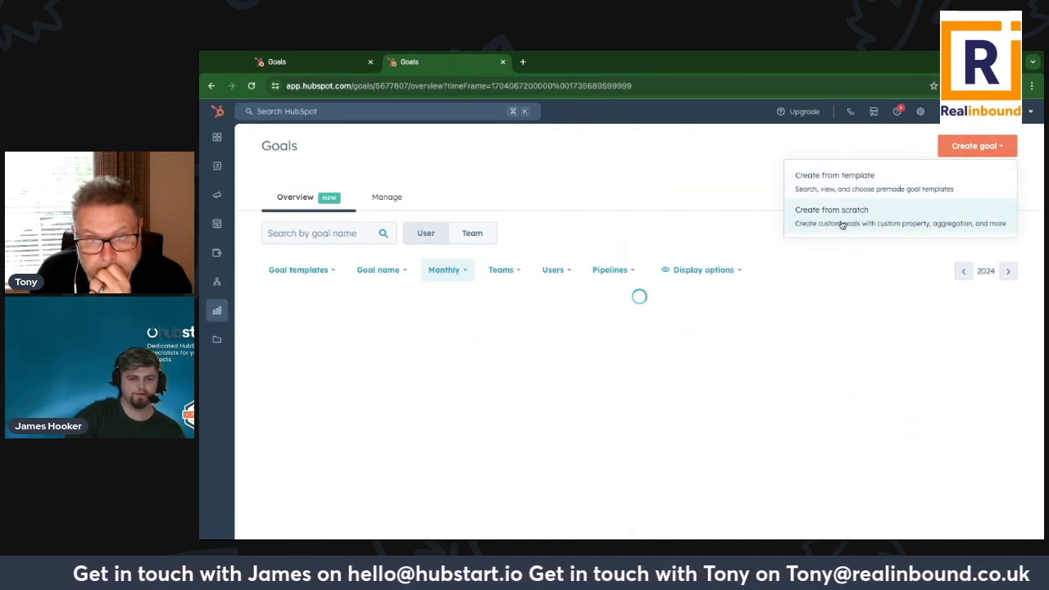
left_click(841, 187)
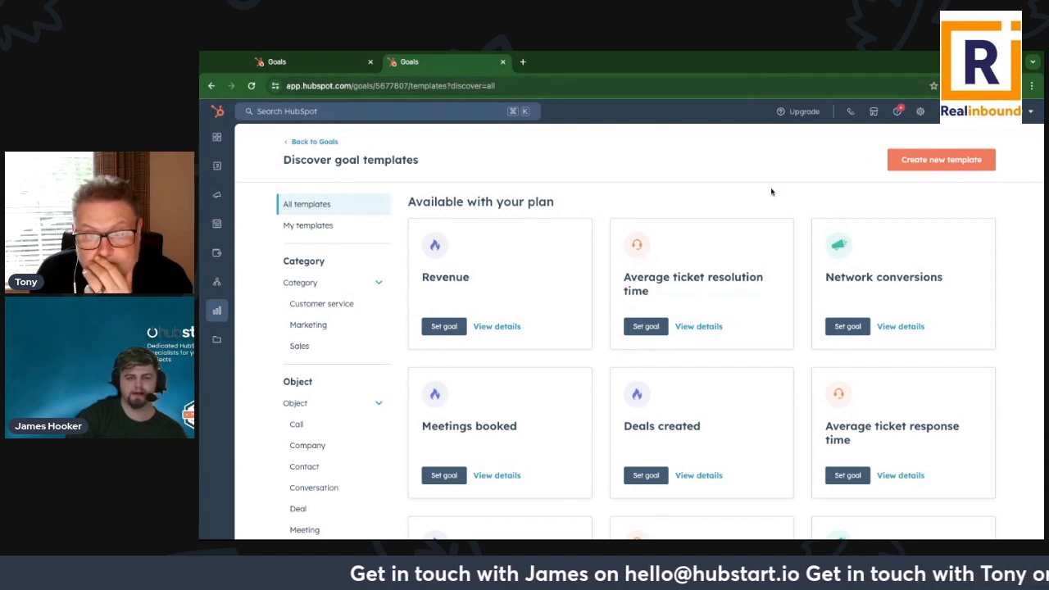
scroll(770, 192, "down", 1)
scroll(770, 191, "up", 1)
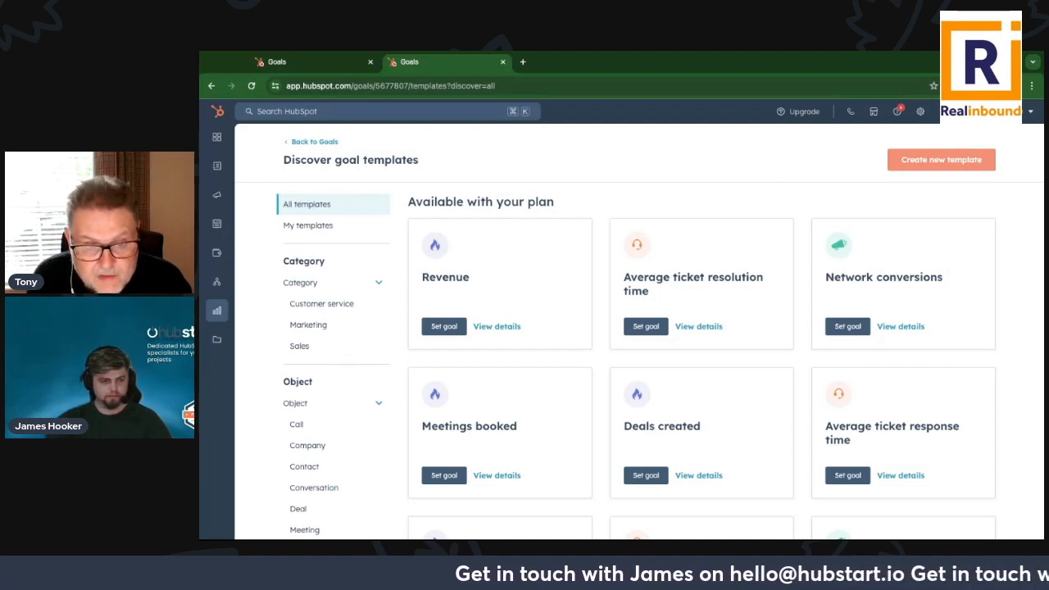
scroll(812, 177, "down", 1)
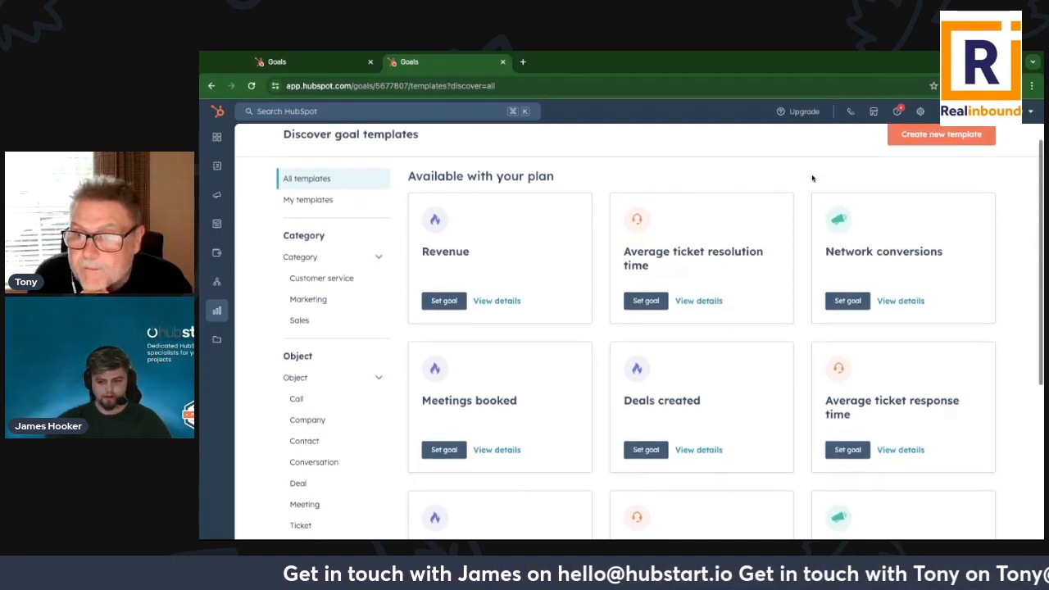
scroll(811, 177, "up", 1)
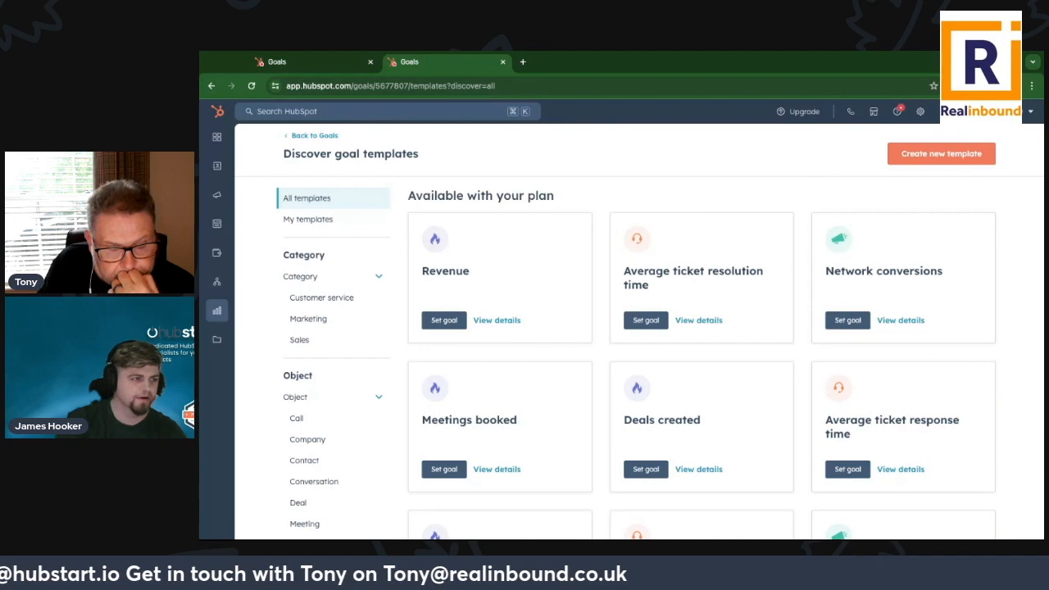
Step: Switch to the other browser tab with the monthly Real Inbound Revenue goals overview
left_click(339, 61)
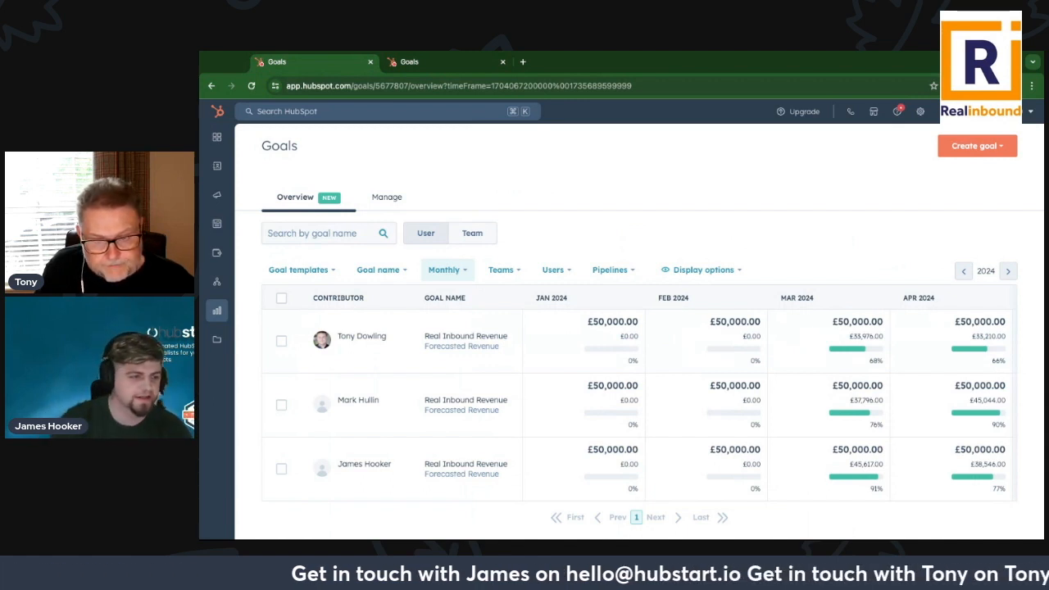
Step: Filter the goals overview to the Meetings booked goal and show it by quarter
left_click(432, 270)
left_click(380, 270)
left_click(386, 299)
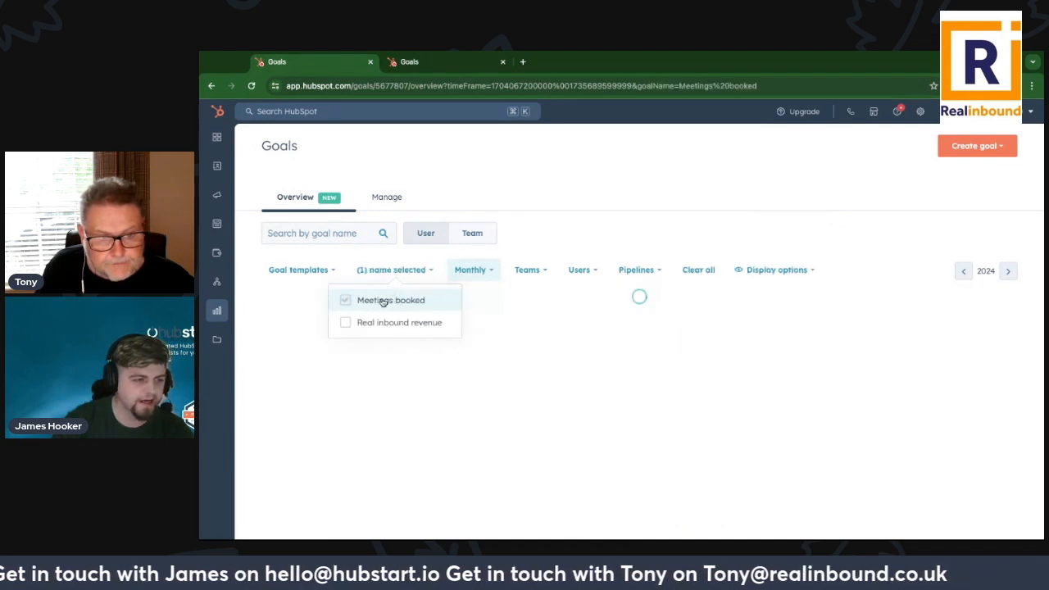
left_click(490, 270)
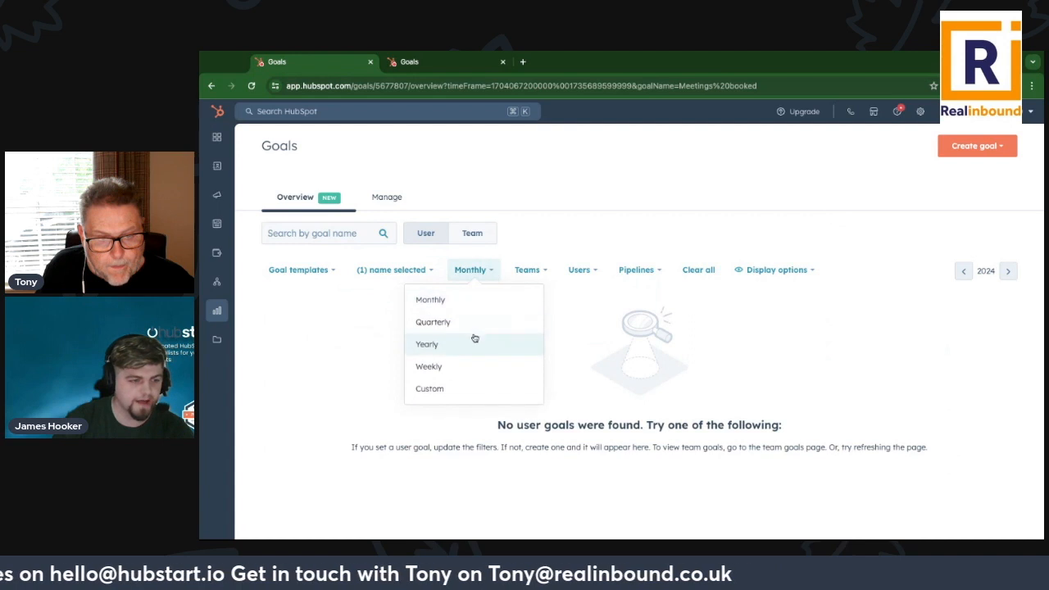
left_click(475, 323)
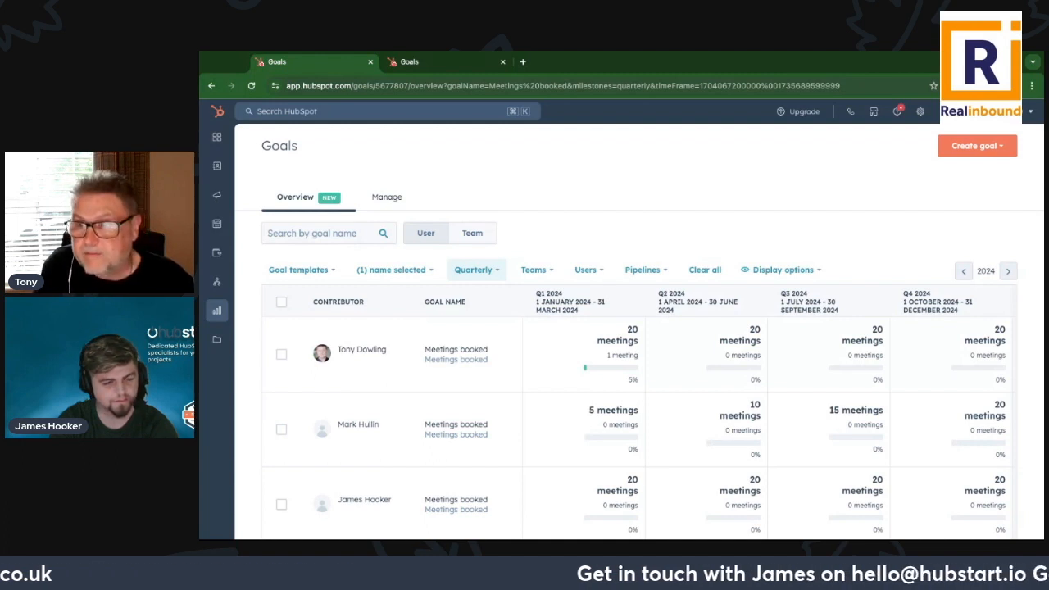
Step: Return to the template library in the other browser tab and start a new goal template with Contact as its object
left_click(410, 64)
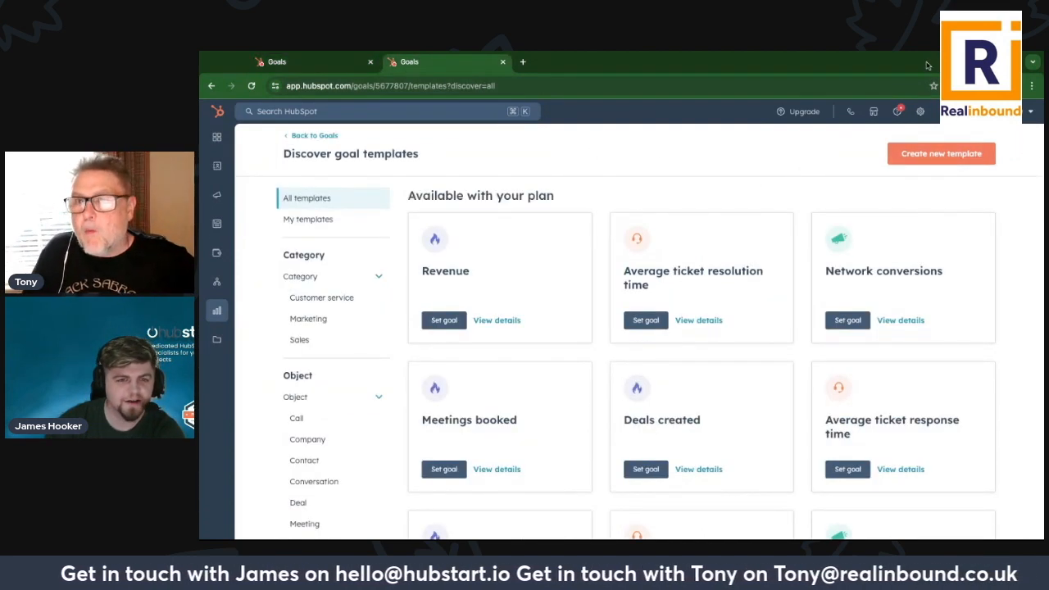
left_click(923, 157)
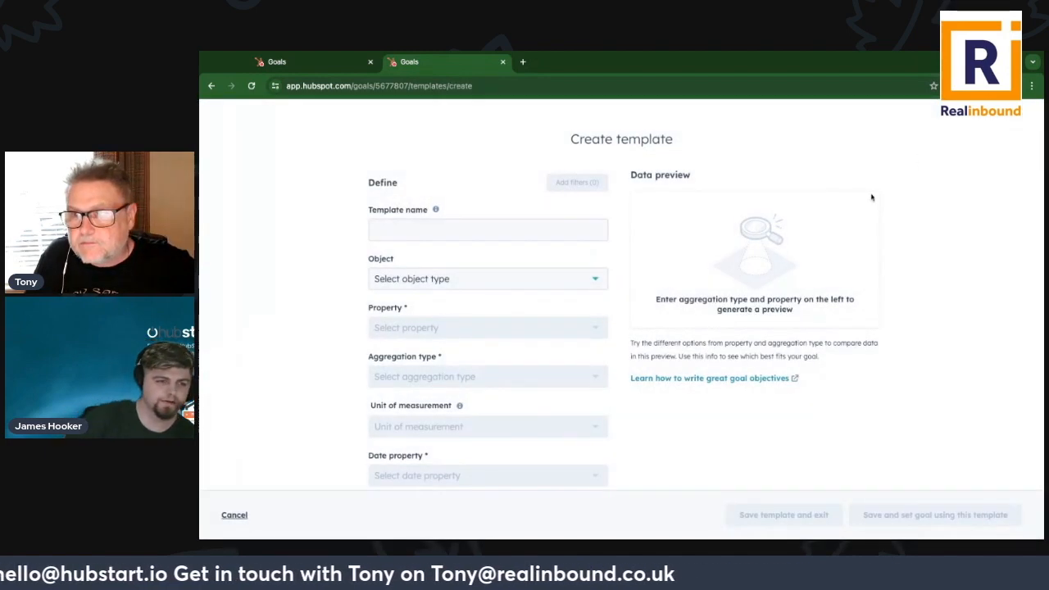
scroll(870, 196, "down", 1)
scroll(681, 192, "up", 1)
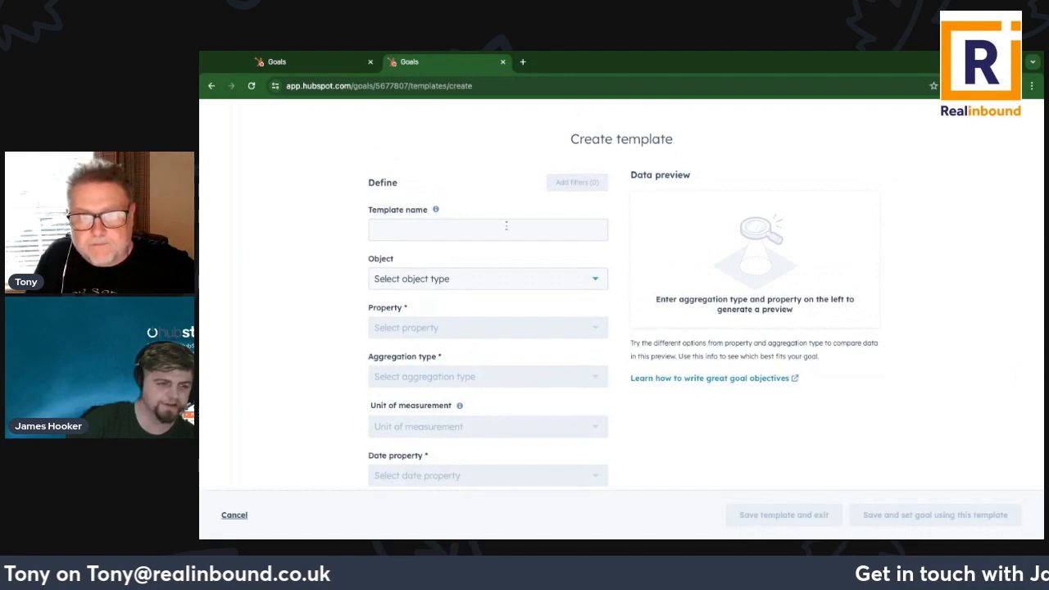
left_click(391, 279)
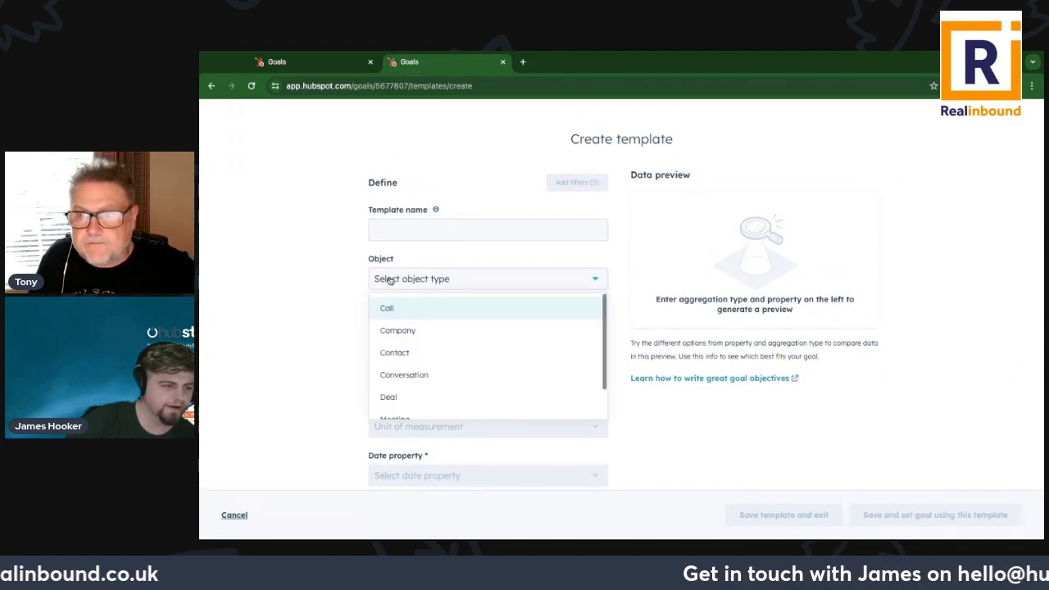
scroll(400, 314, "down", 1)
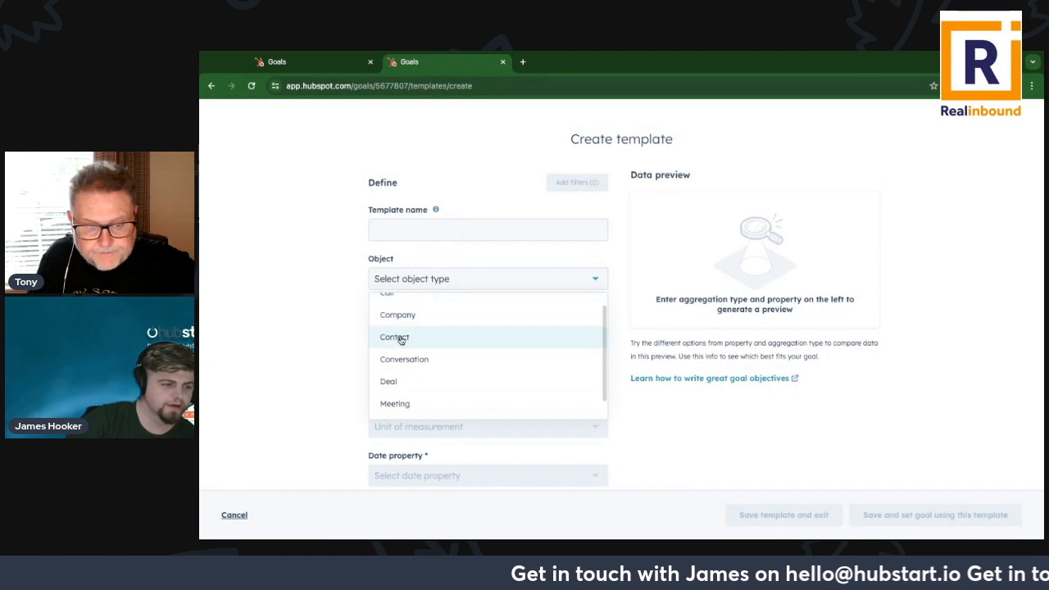
left_click(399, 338)
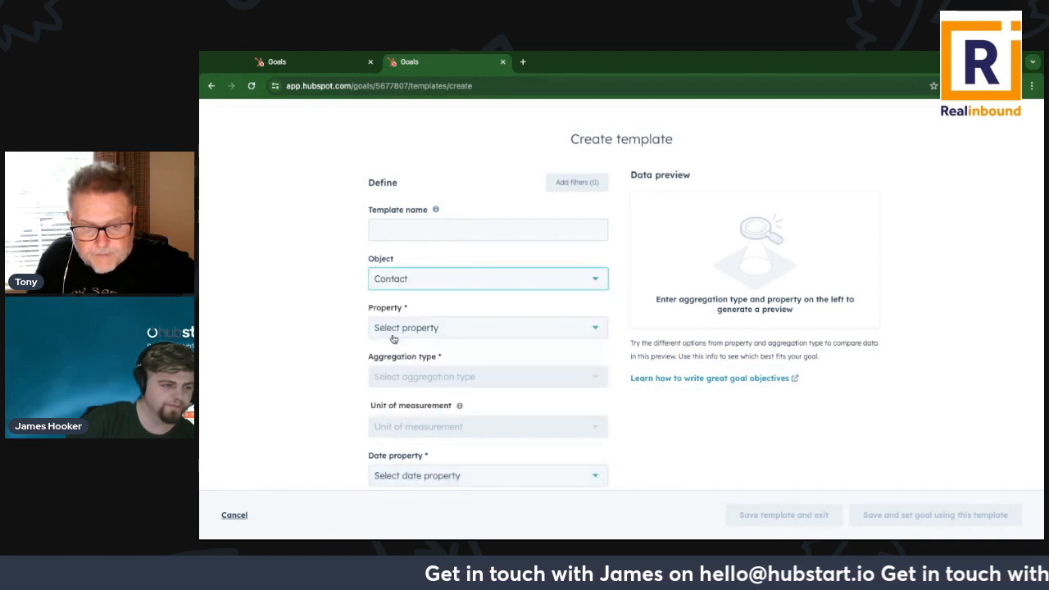
Step: Review the object types a custom goal template can be based on, keeping Contact selected
left_click(409, 277)
scroll(410, 316, "up", 1)
scroll(411, 328, "down", 2)
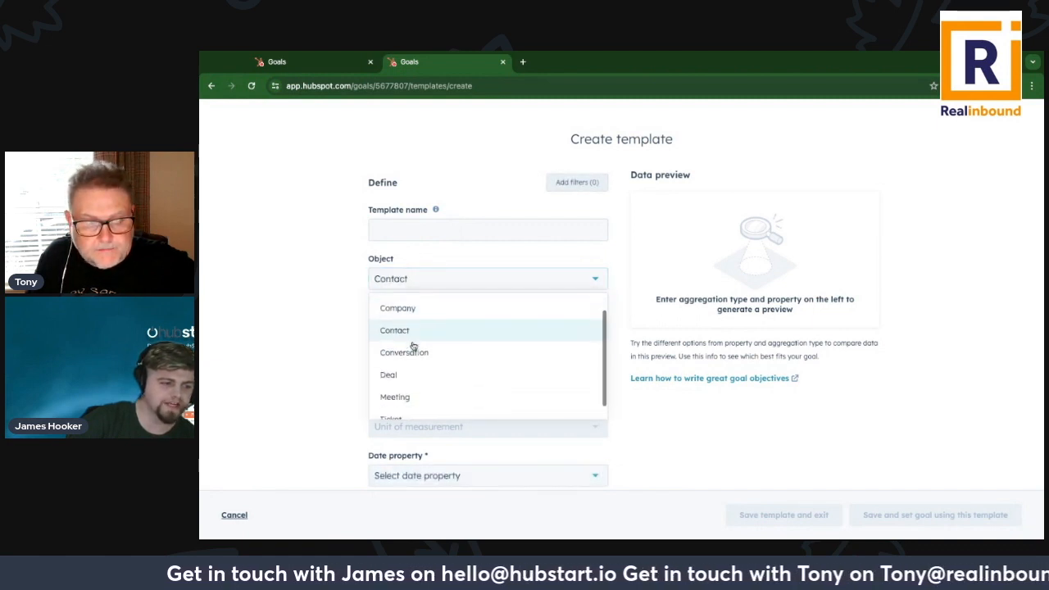
scroll(420, 344, "up", 2)
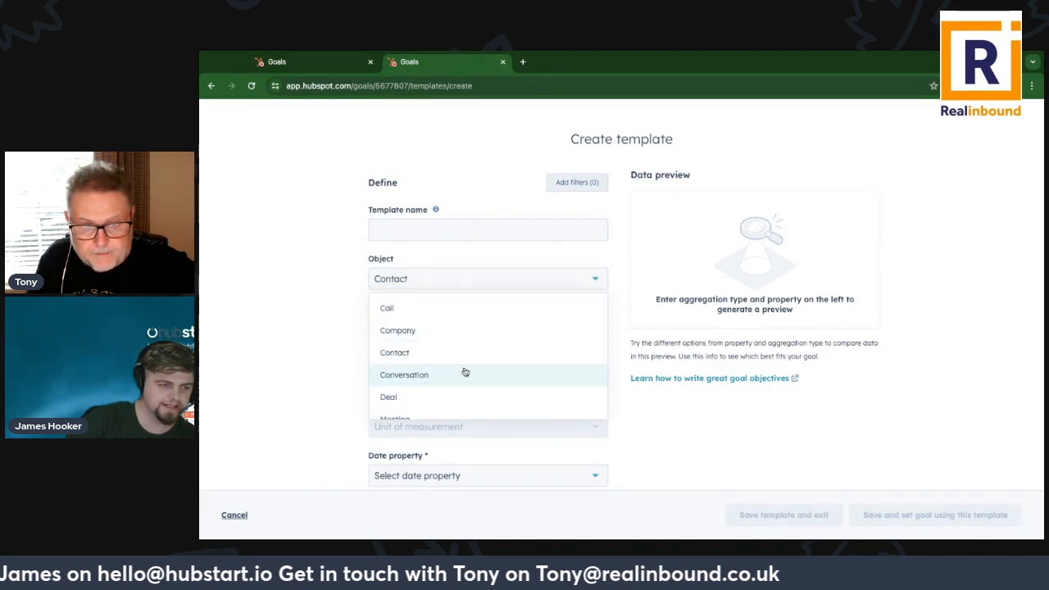
scroll(450, 372, "down", 1)
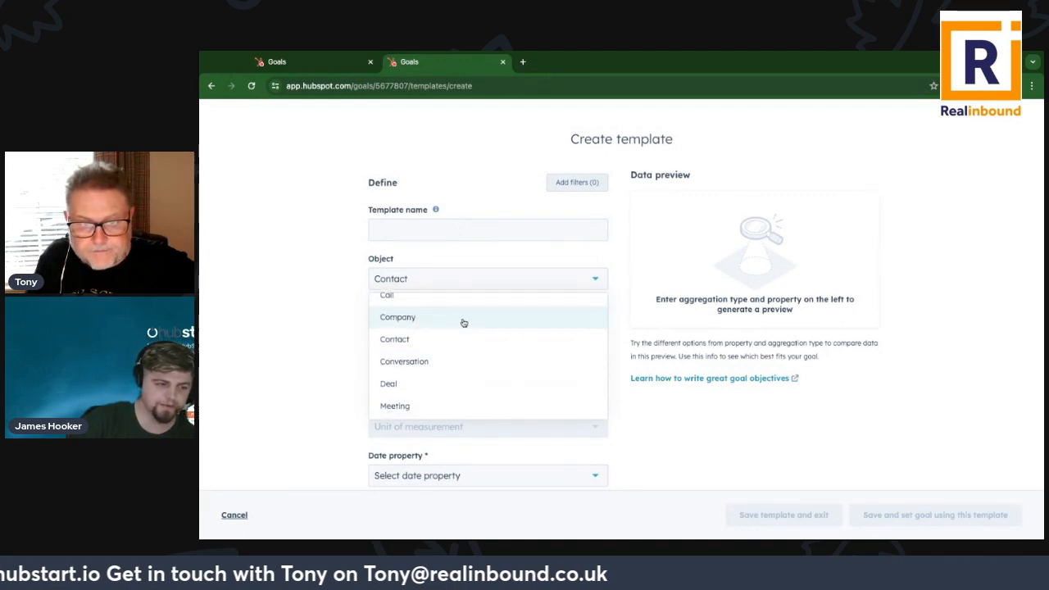
scroll(463, 341, "down", 1)
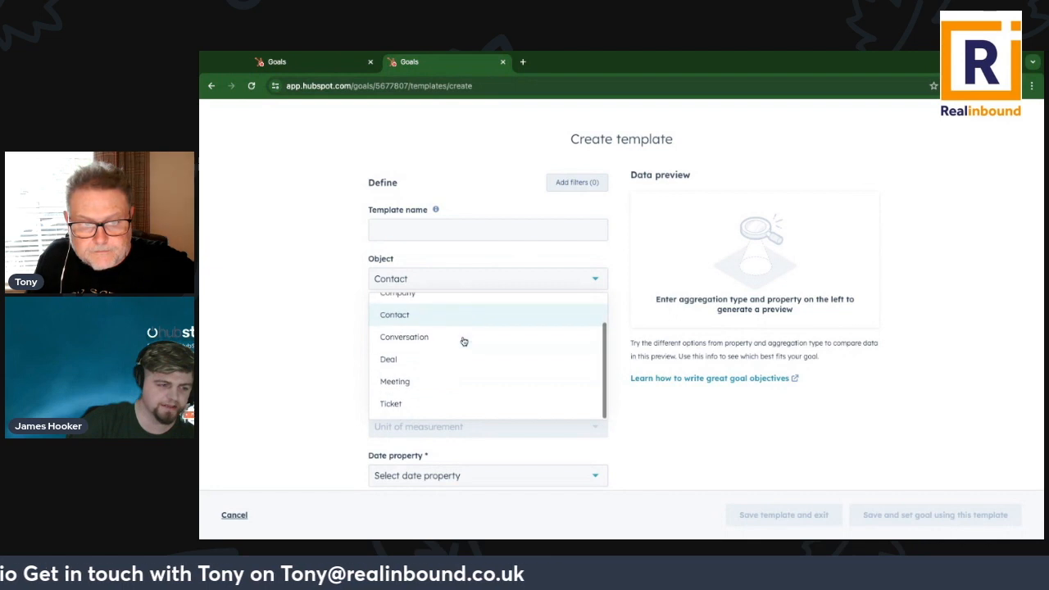
left_click(303, 390)
left_click(447, 283)
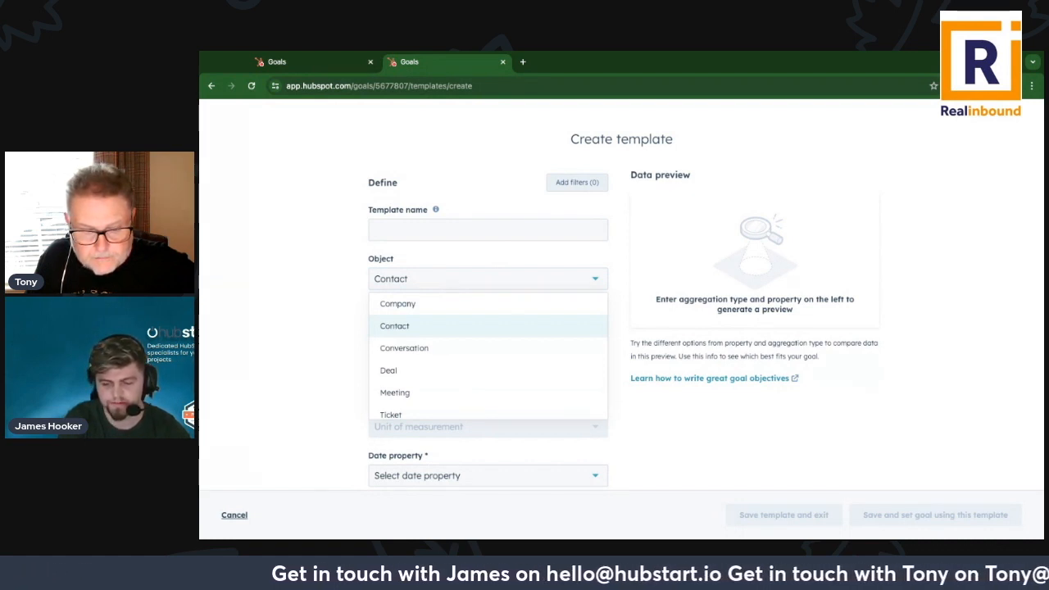
scroll(445, 304, "down", 3)
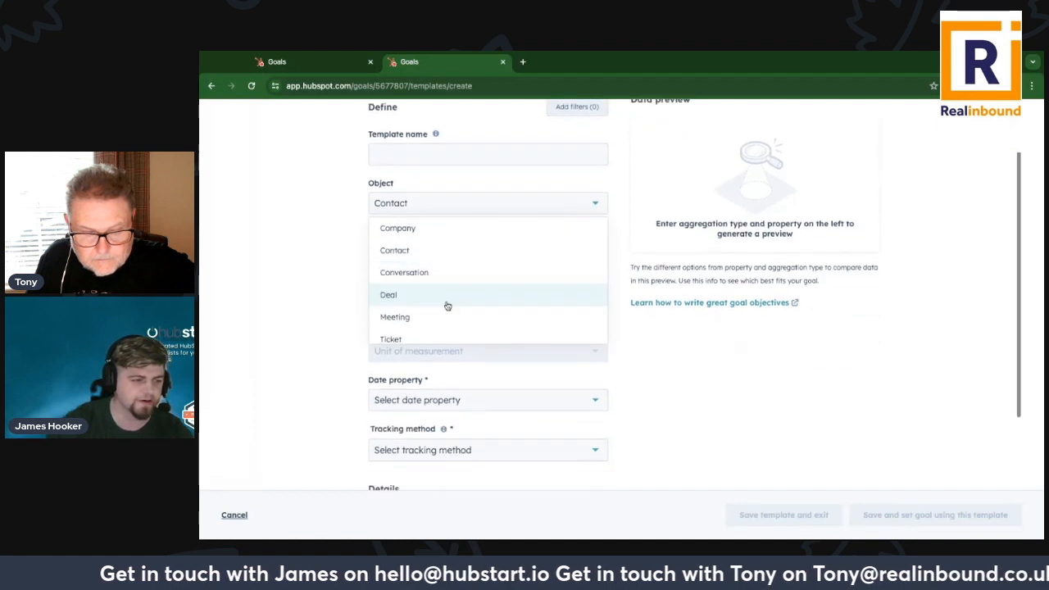
left_click(559, 237)
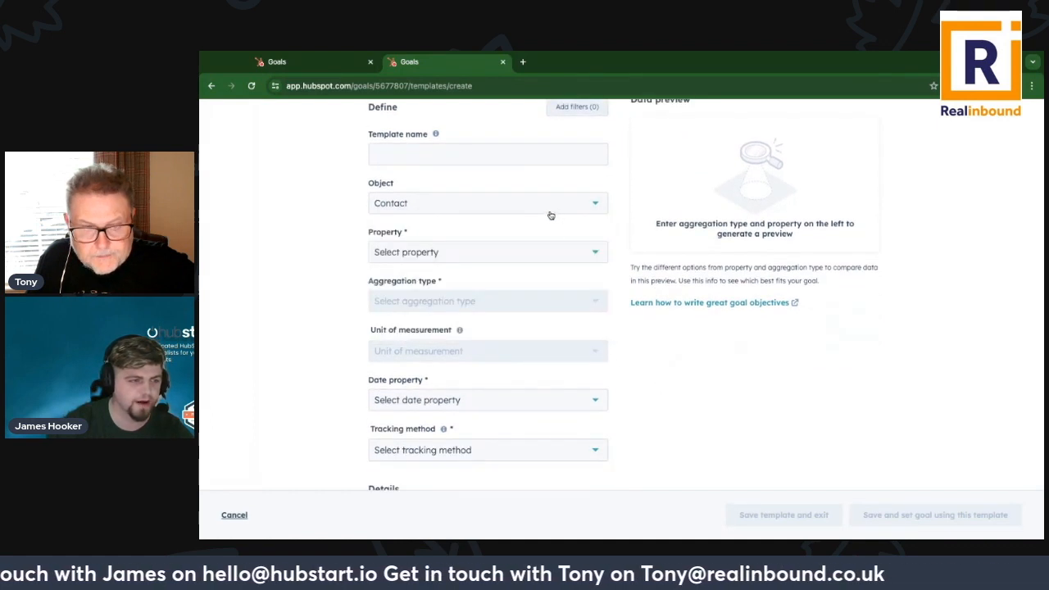
Step: Browse the contact properties available for the new goal template without choosing one
scroll(524, 246, "up", 2)
left_click(462, 301)
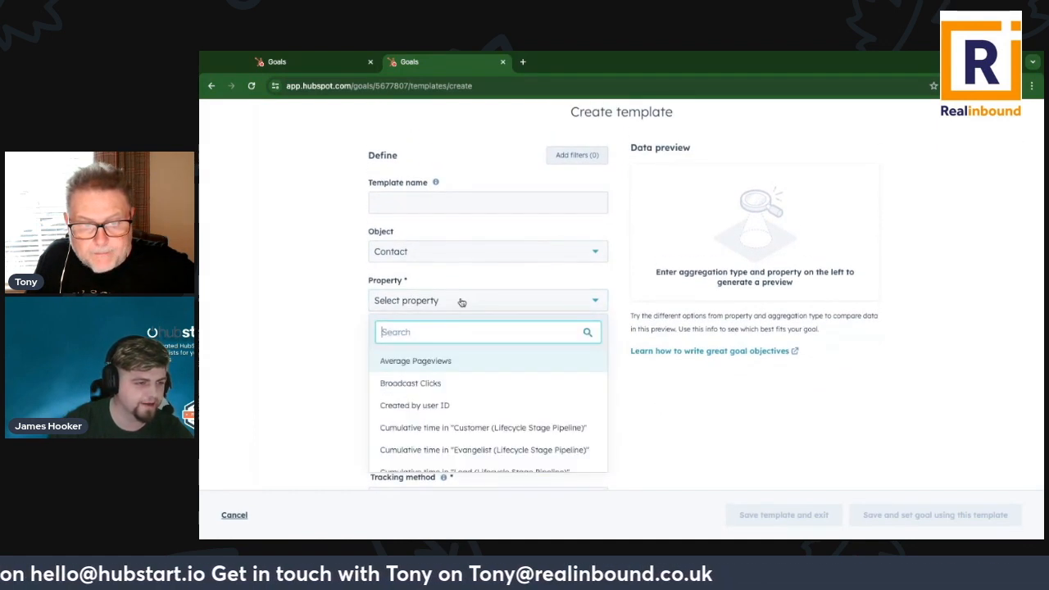
scroll(456, 387, "down", 5)
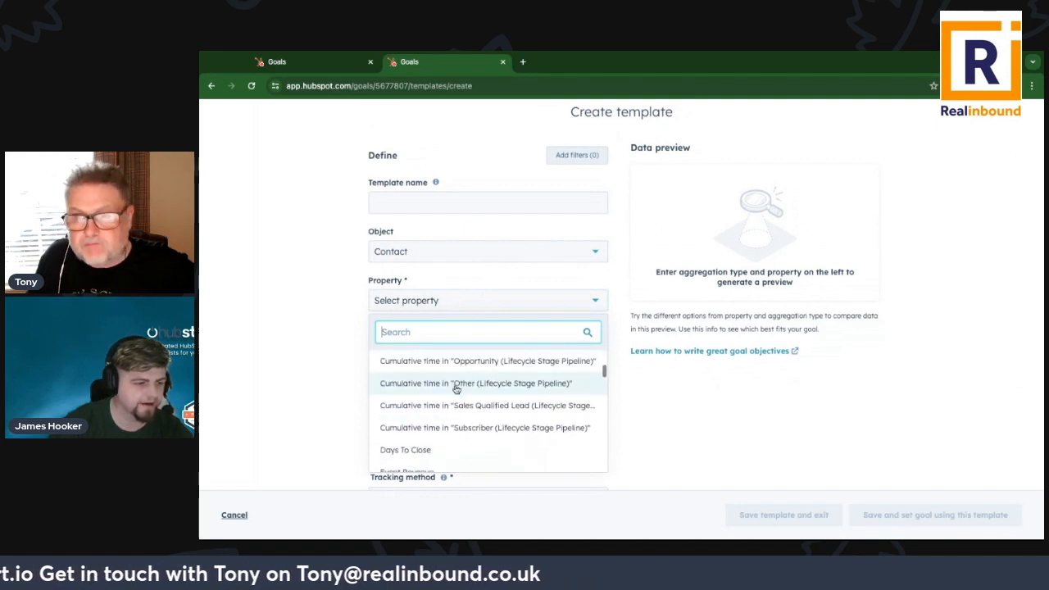
scroll(404, 391, "down", 5)
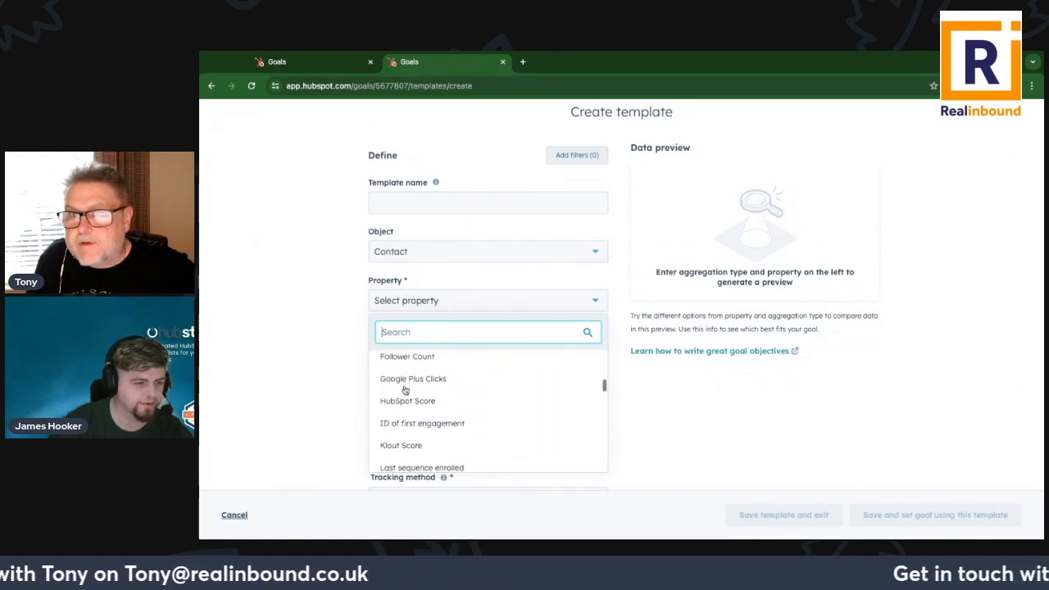
scroll(404, 391, "down", 6)
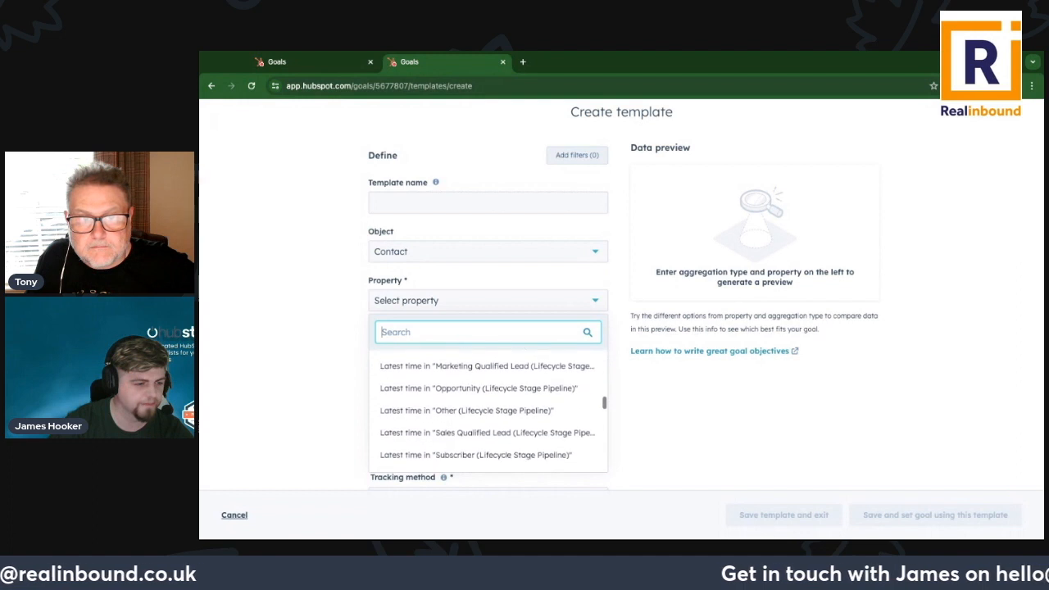
scroll(487, 410, "down", 5)
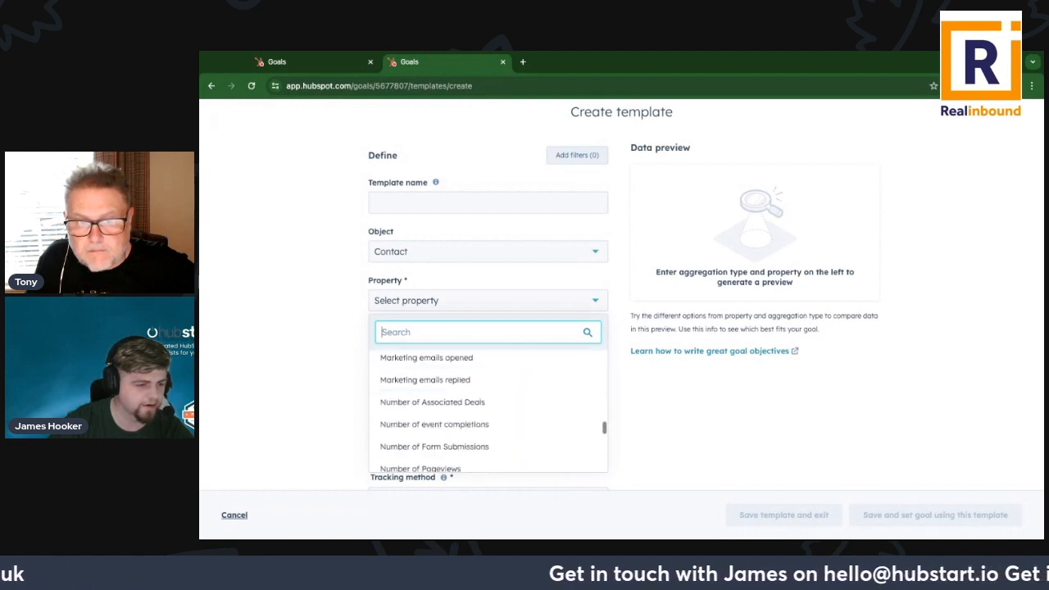
left_click(345, 379)
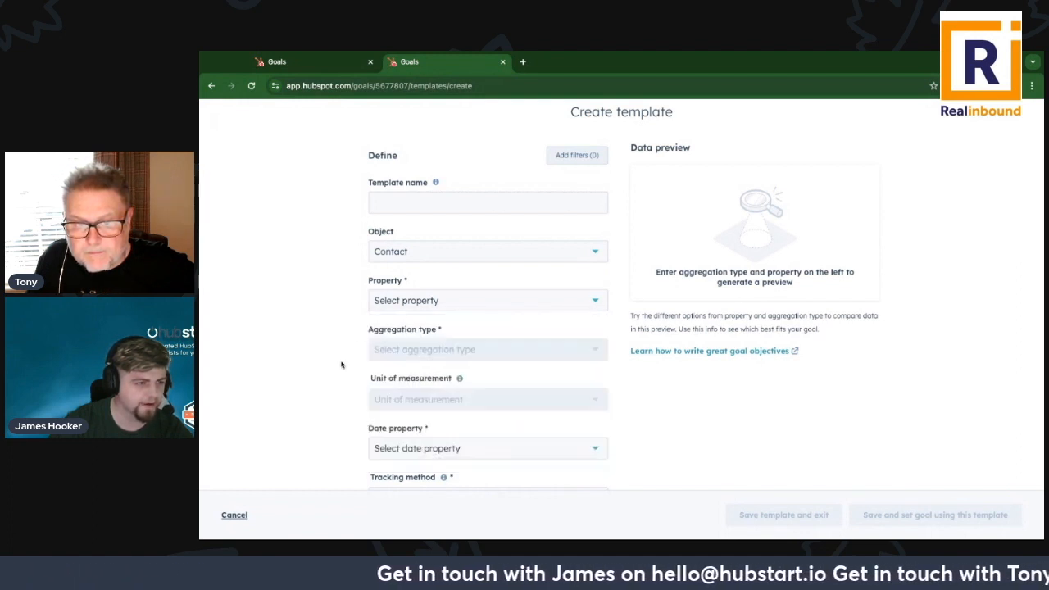
Step: Look through the full list of contact properties and set the template's property to Number of sequences enrolled
left_click(421, 206)
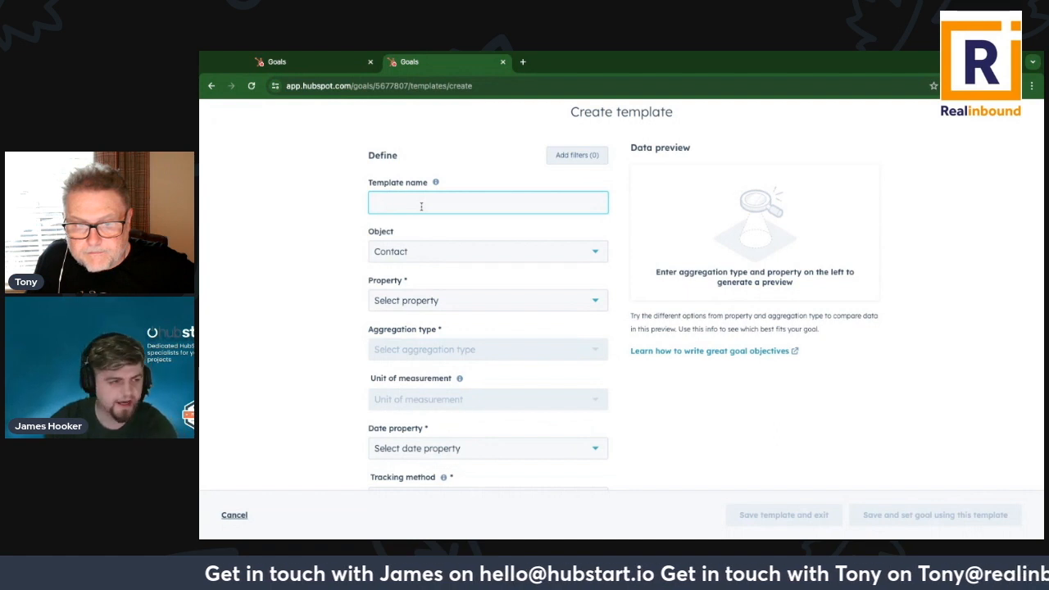
left_click(430, 301)
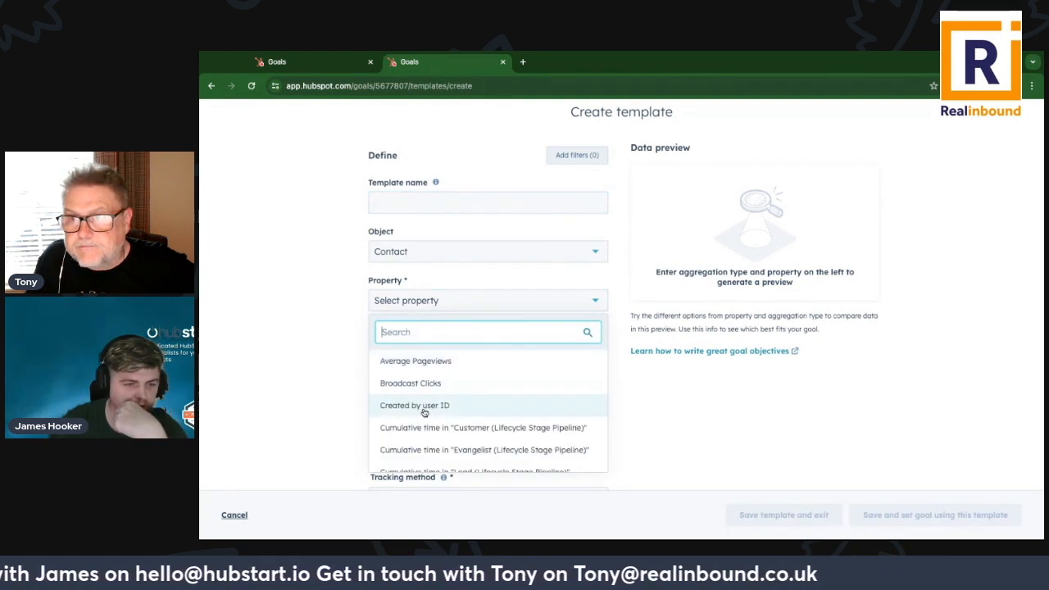
scroll(425, 413, "down", 10)
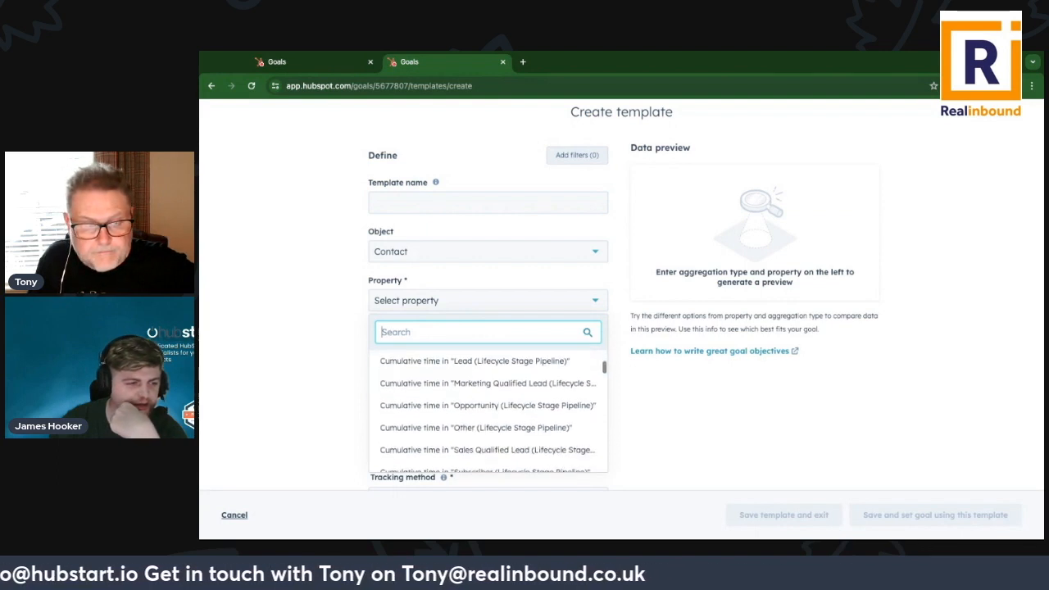
scroll(487, 401, "down", 15)
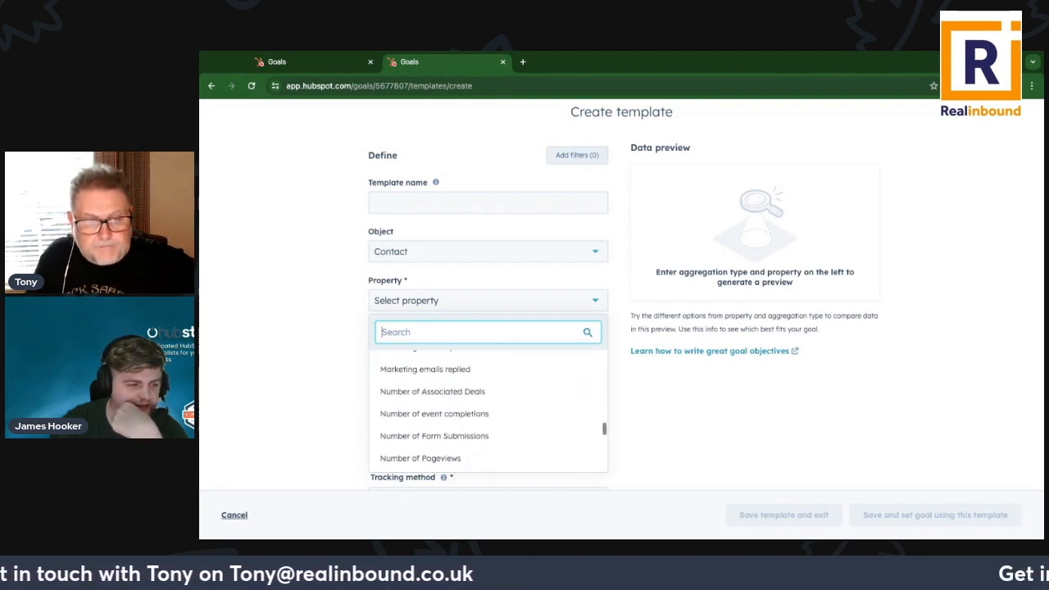
scroll(435, 384, "down", 5)
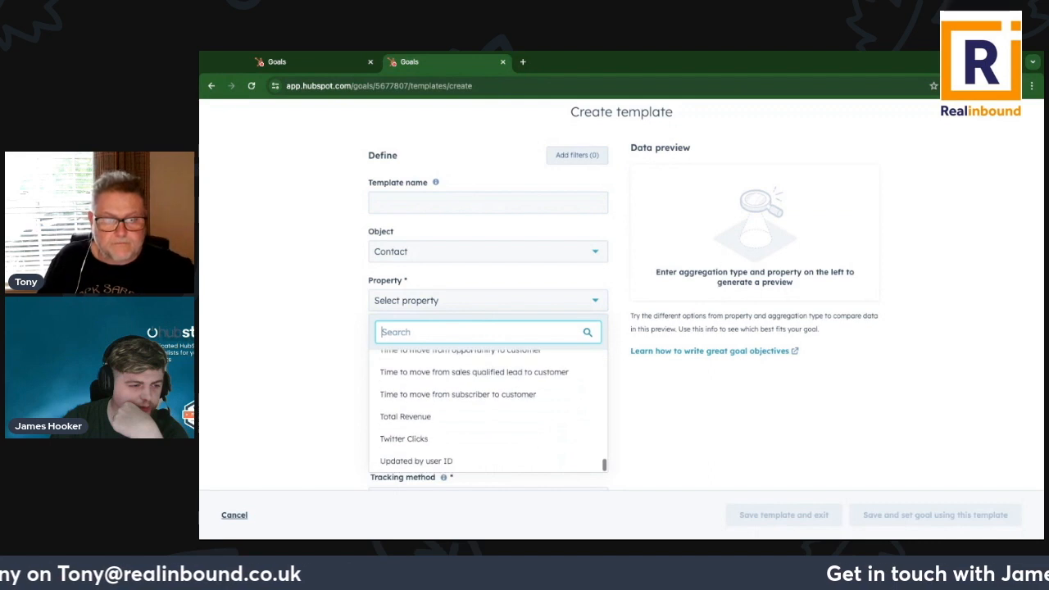
scroll(436, 385, "up", 8)
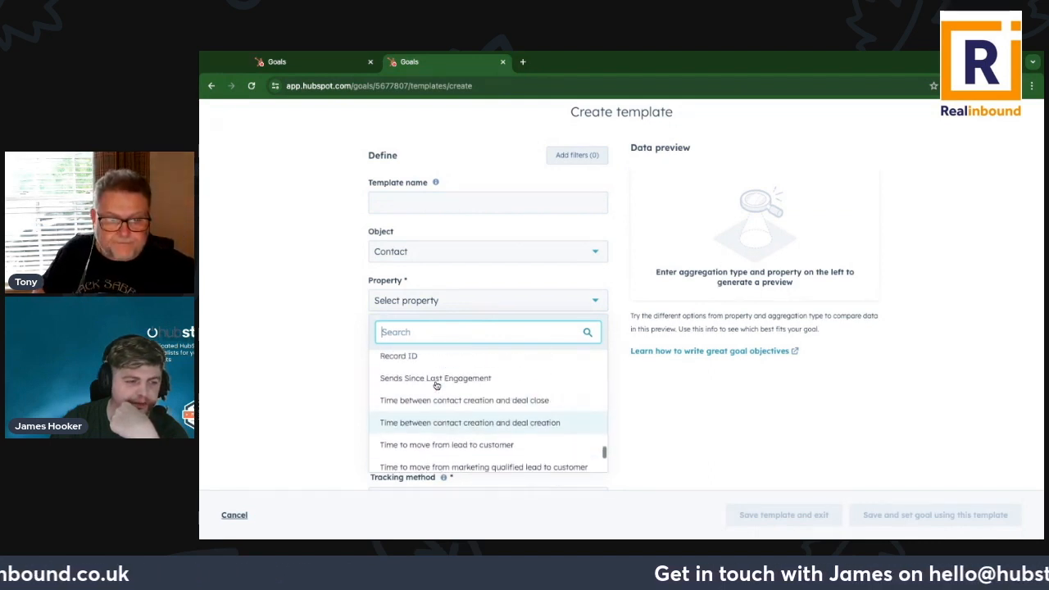
scroll(436, 385, "up", 4)
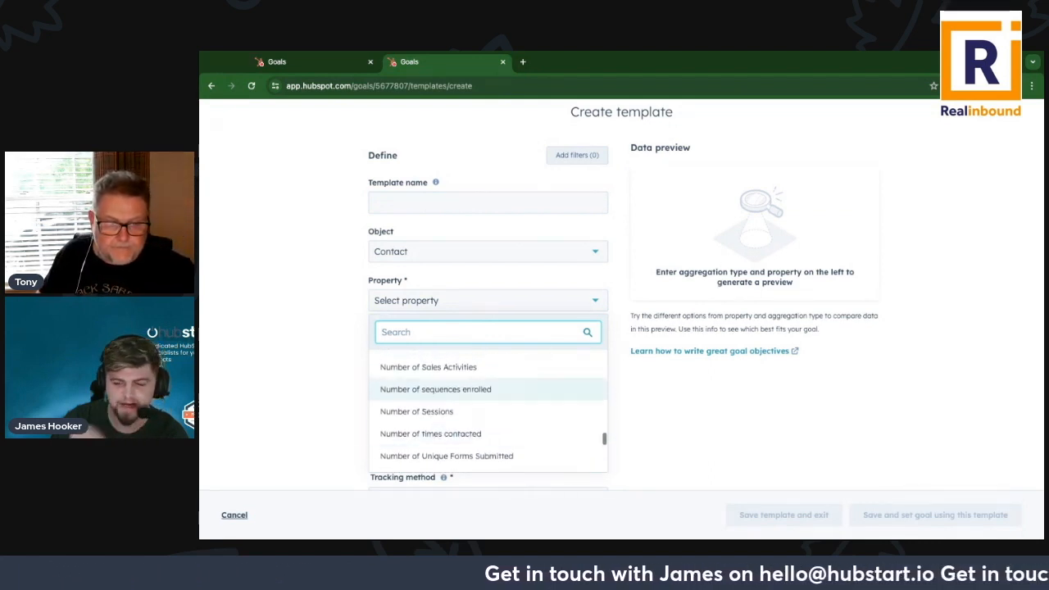
scroll(436, 385, "up", 3)
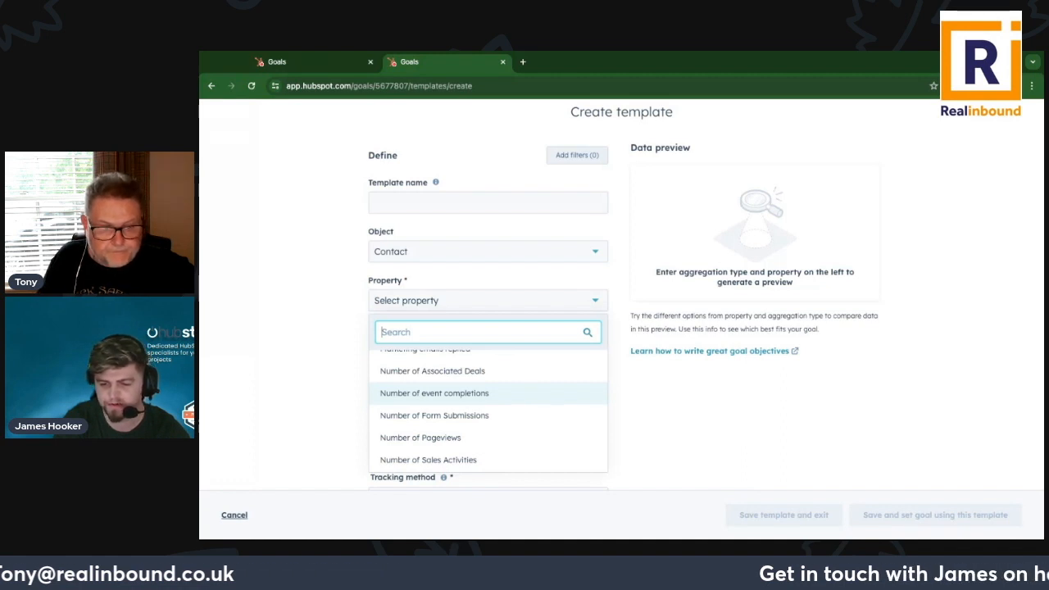
scroll(467, 390, "up", 1)
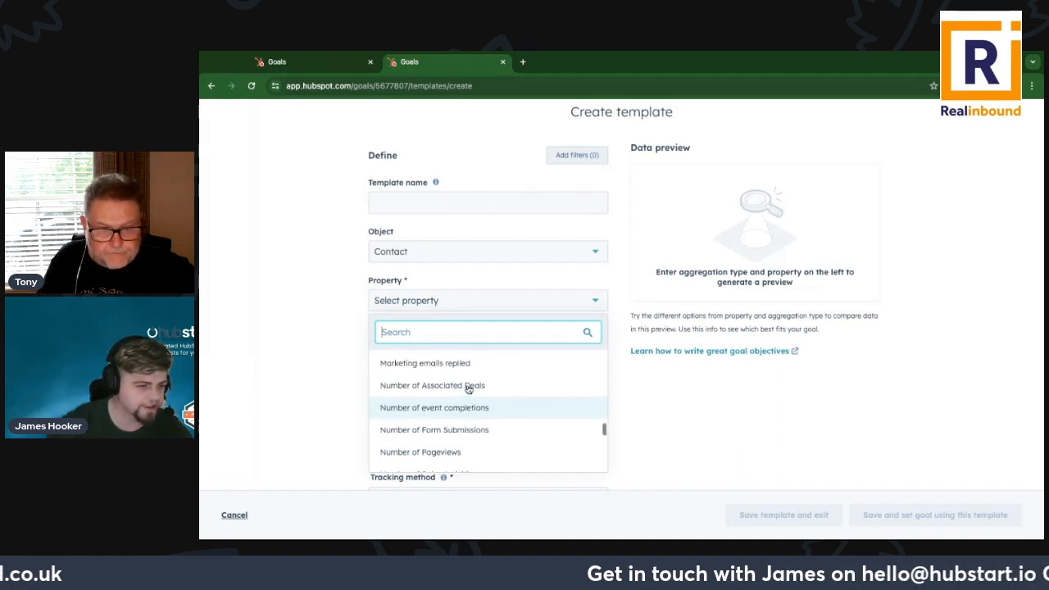
scroll(467, 390, "down", 2)
scroll(476, 419, "down", 1)
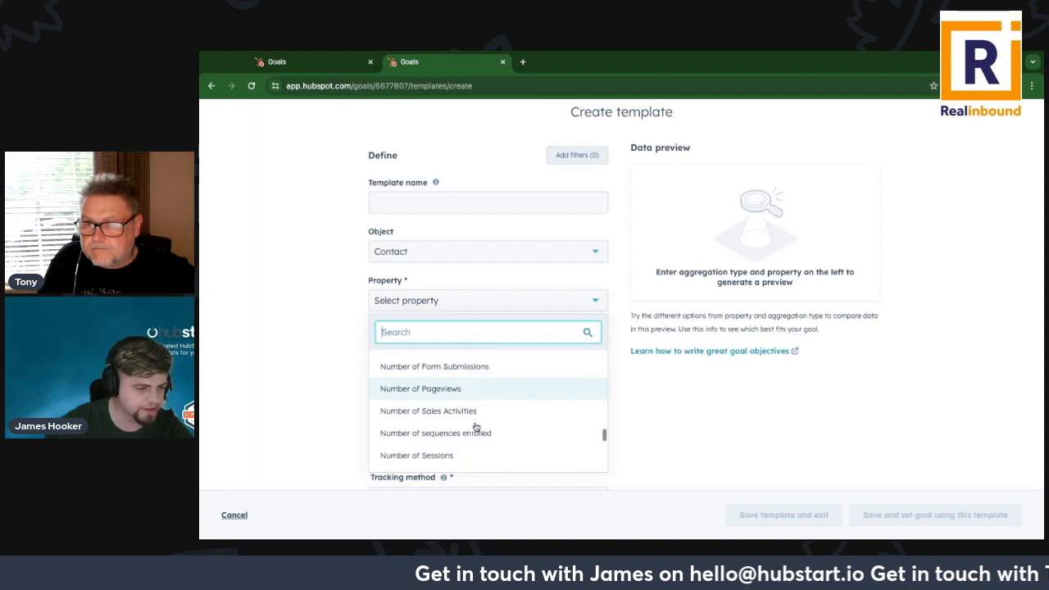
left_click(412, 438)
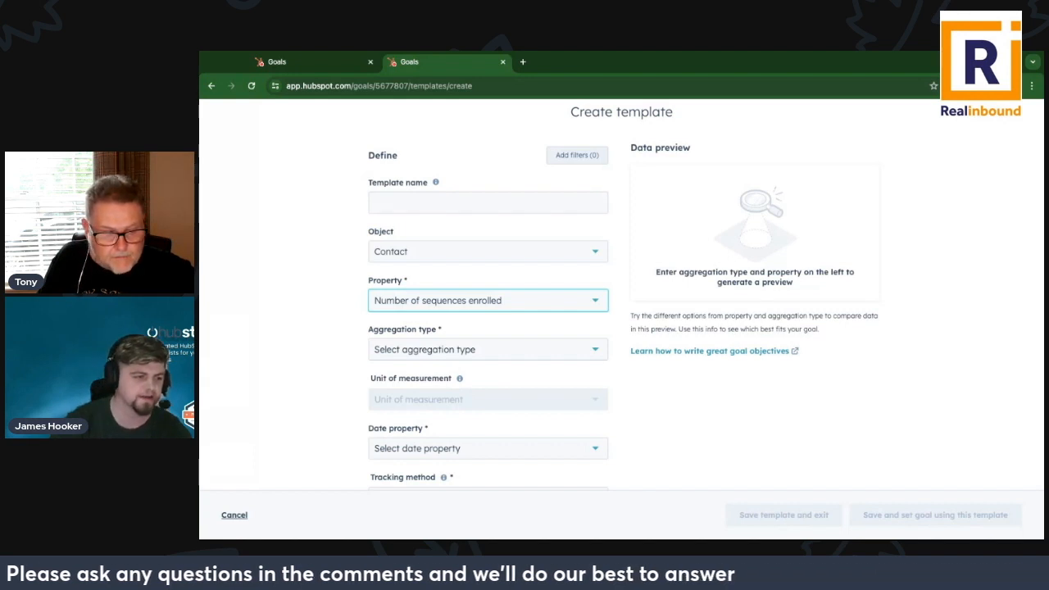
left_click(316, 313)
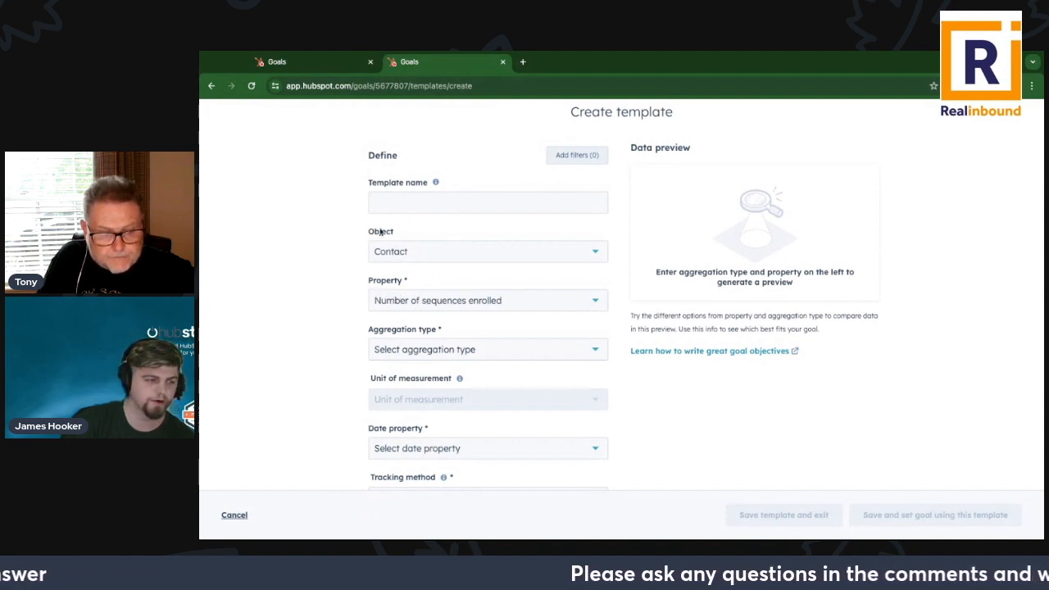
Step: Name the new goal template "Sequence enrolments"
left_click(379, 202)
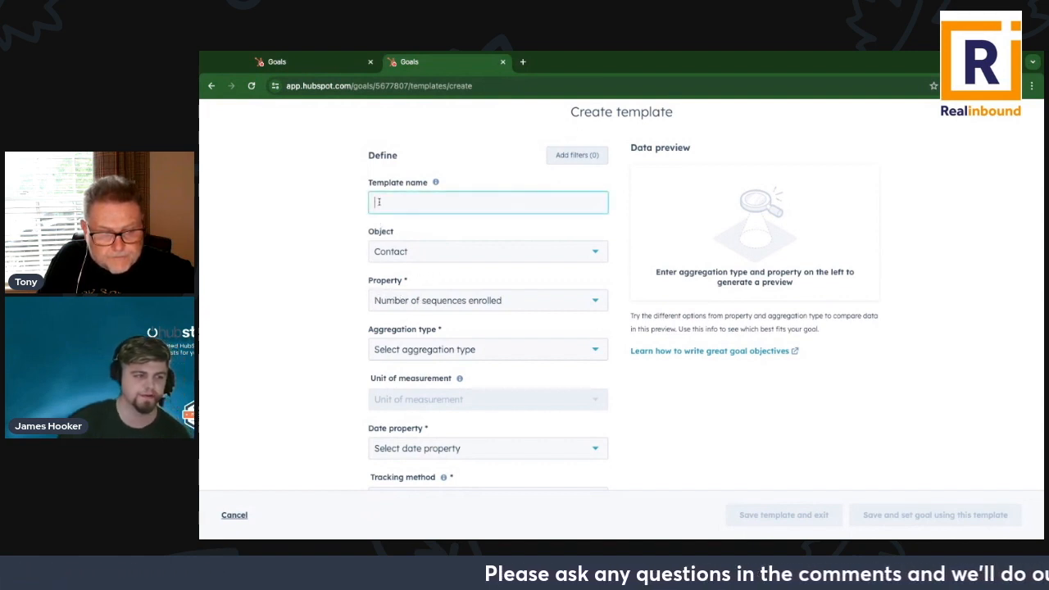
left_click(351, 274)
left_click(402, 204)
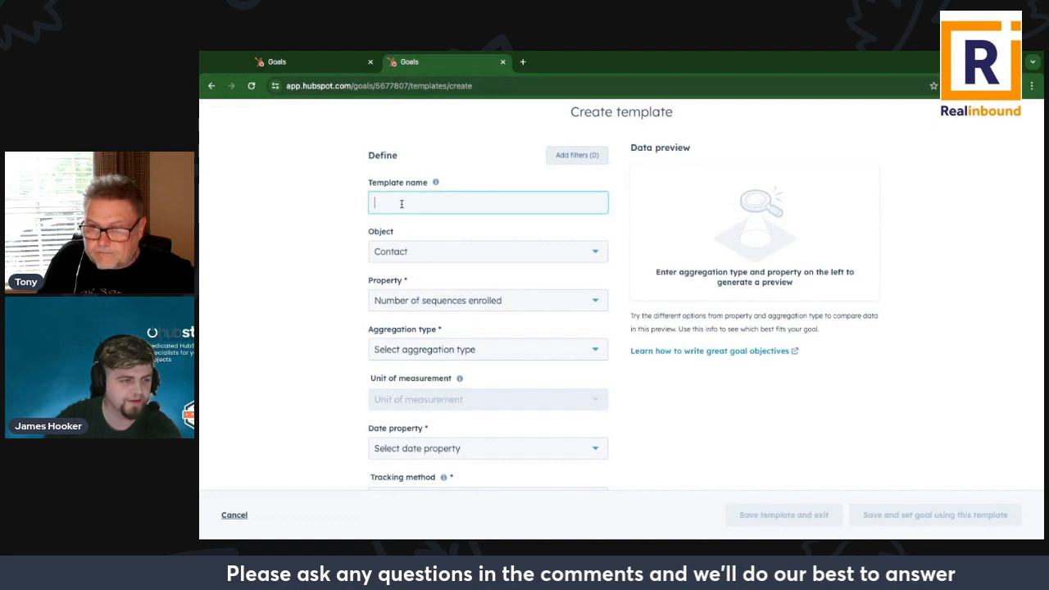
type("Sequence")
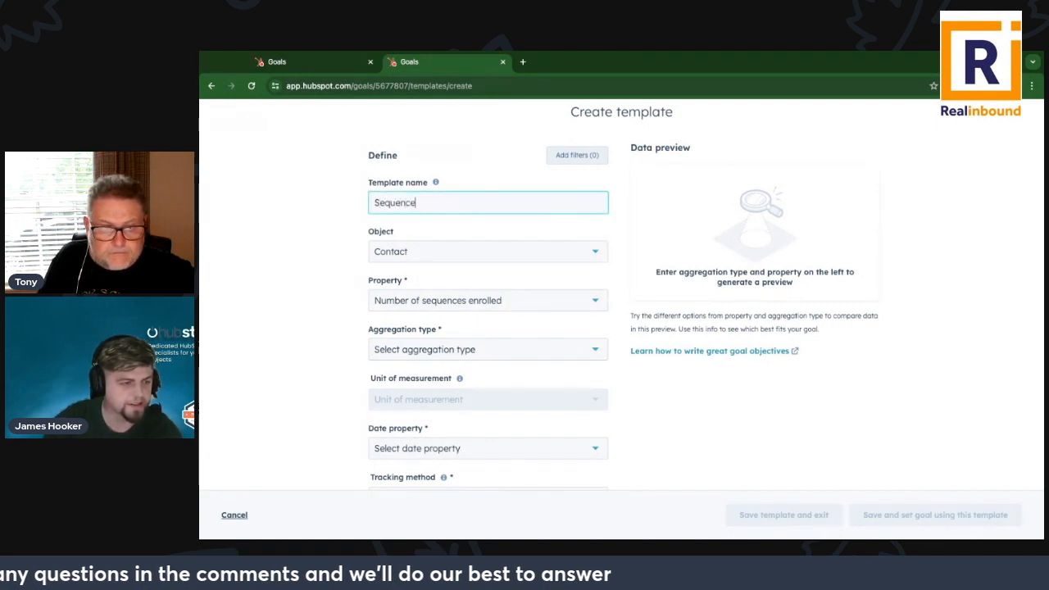
type(" enrolments")
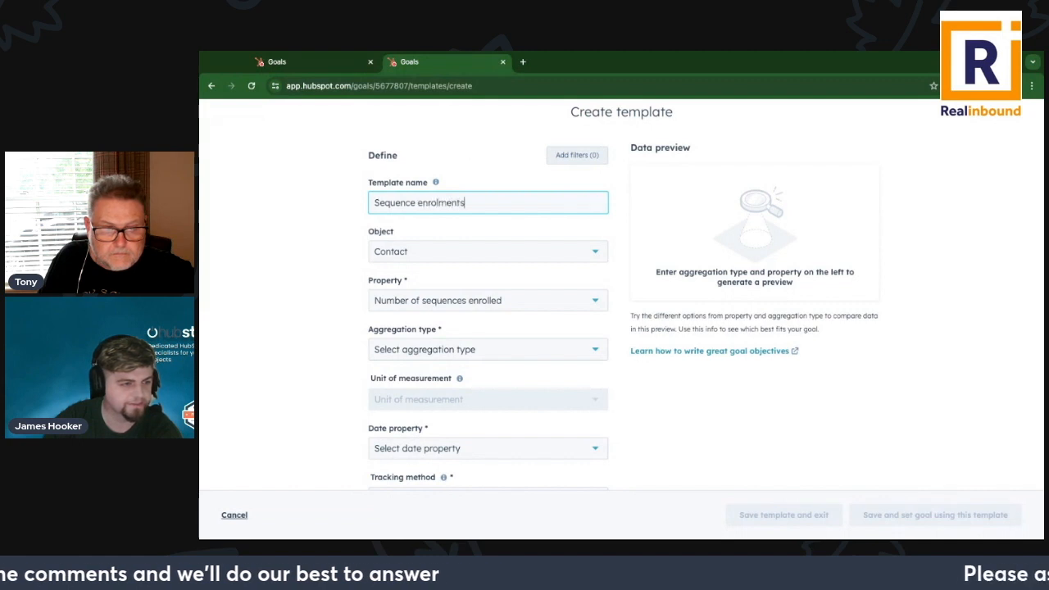
Step: Review the available aggregation types for the sequence enrolment property and set the template's aggregation type to SUM
scroll(297, 273, "down", 2)
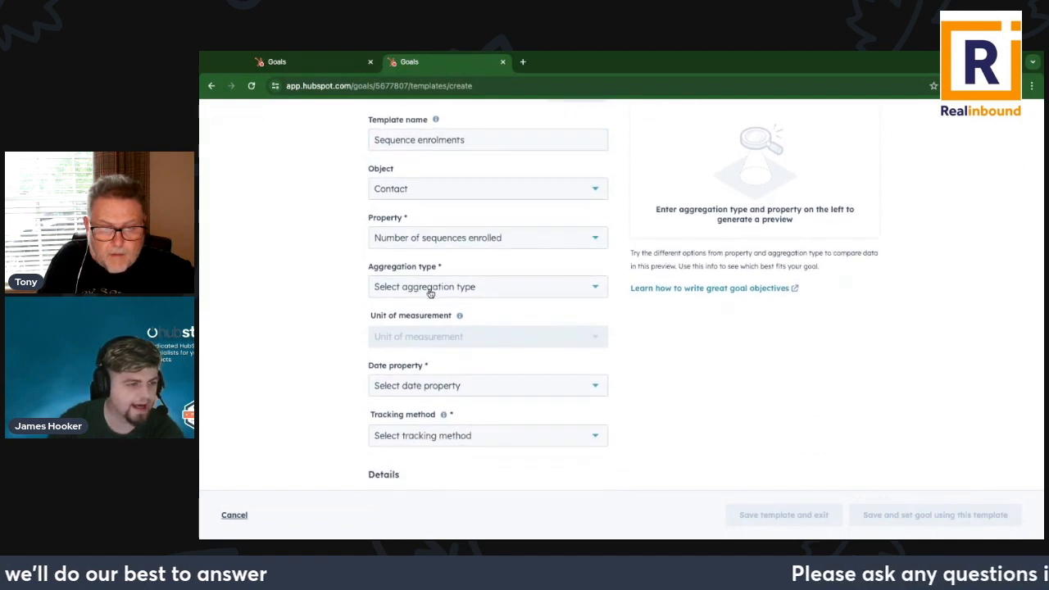
left_click(430, 289)
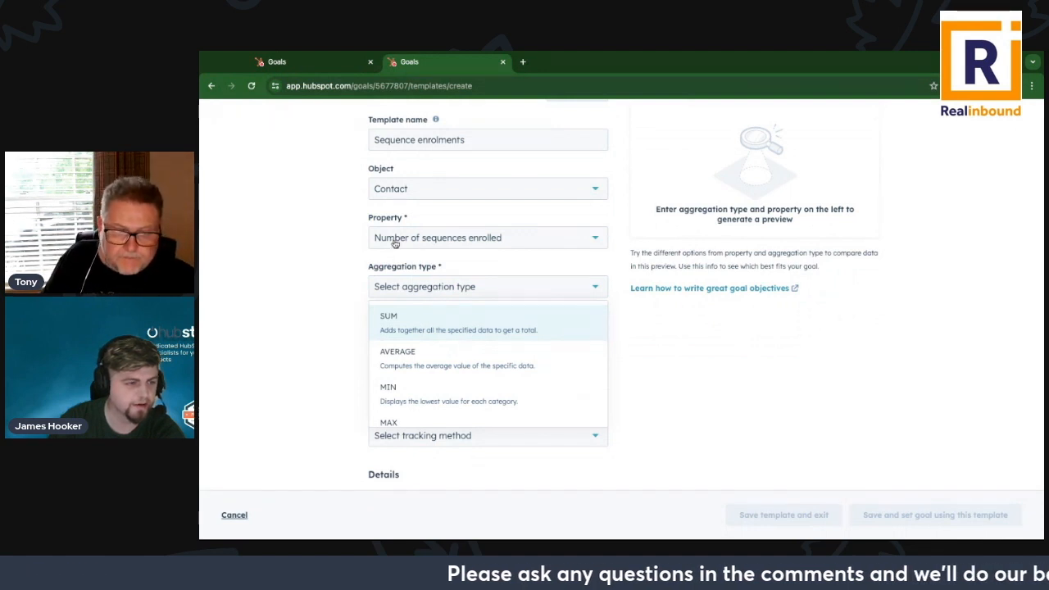
scroll(388, 240, "up", 1)
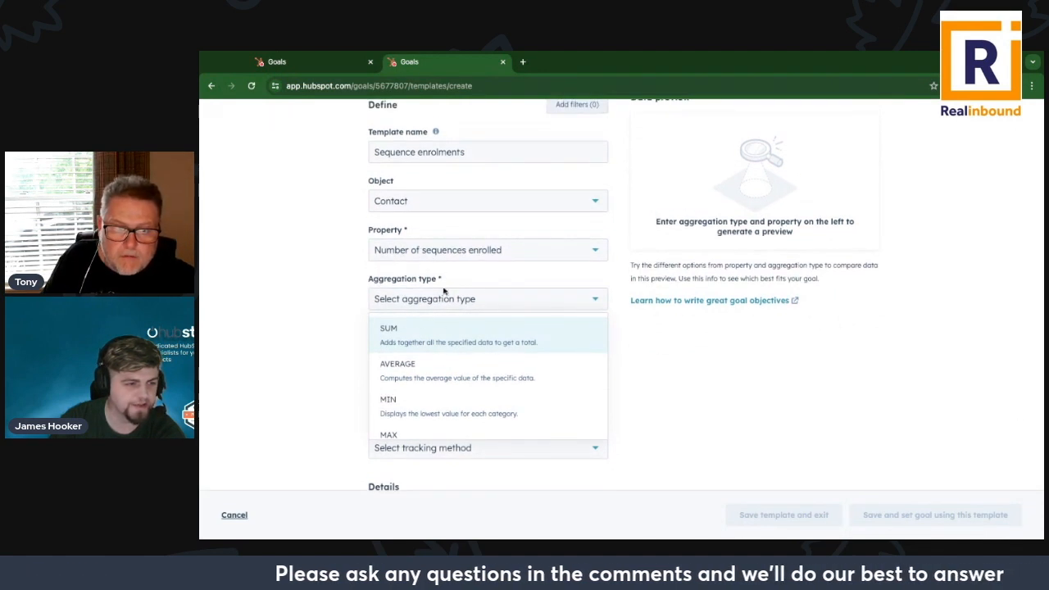
scroll(408, 342, "down", 1)
scroll(408, 343, "up", 1)
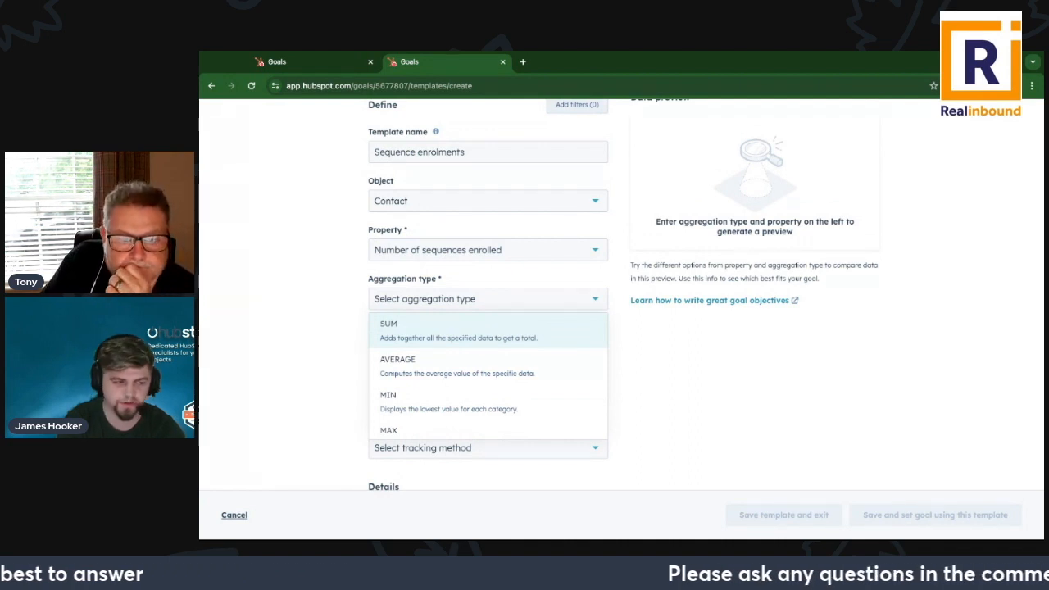
scroll(426, 370, "down", 2)
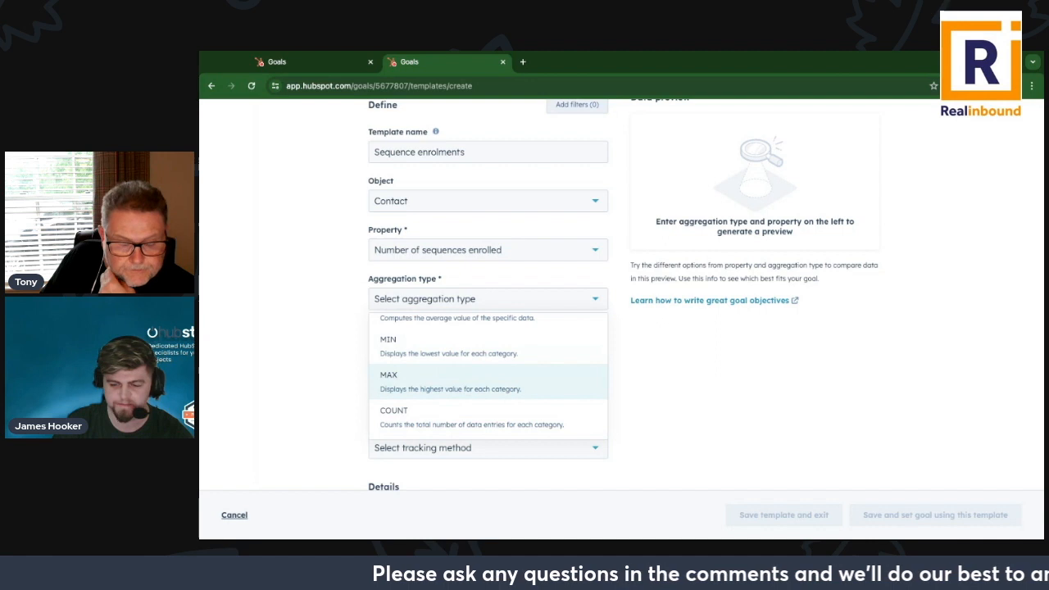
scroll(442, 340, "up", 2)
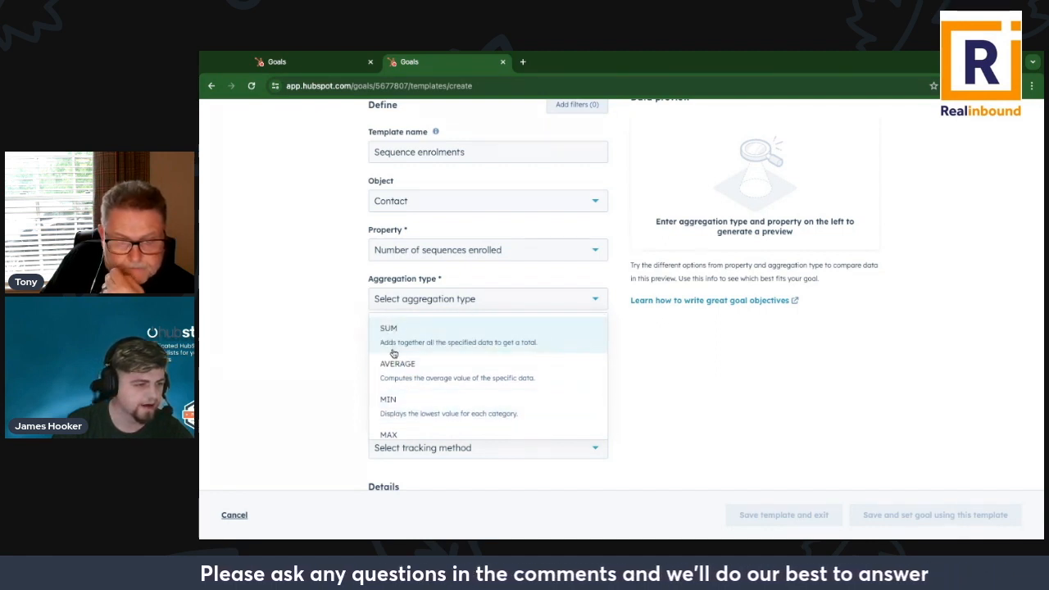
scroll(391, 353, "down", 2)
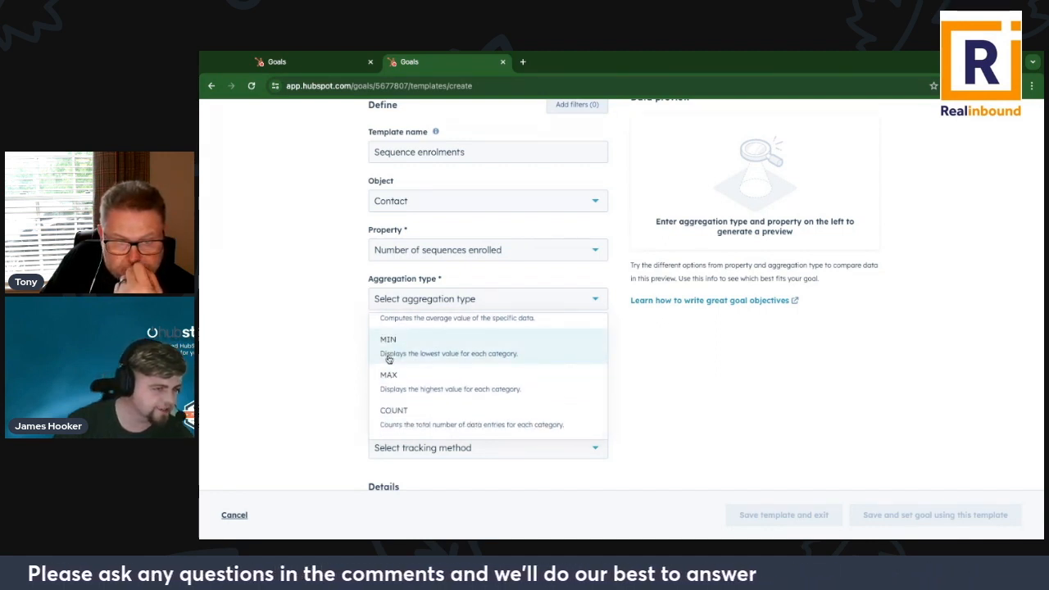
scroll(389, 358, "up", 2)
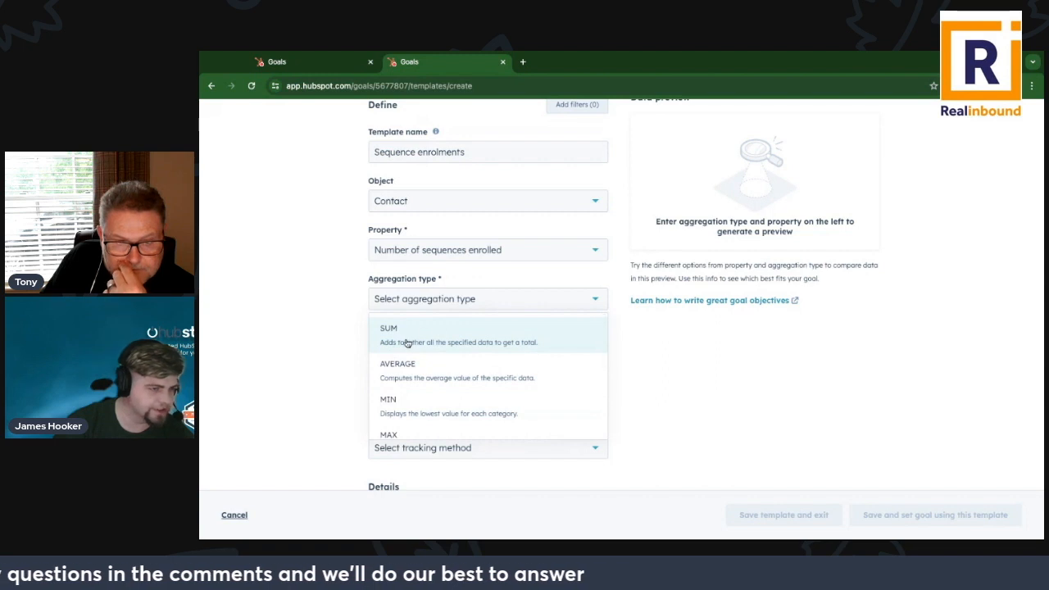
left_click(405, 343)
scroll(342, 313, "up", 1)
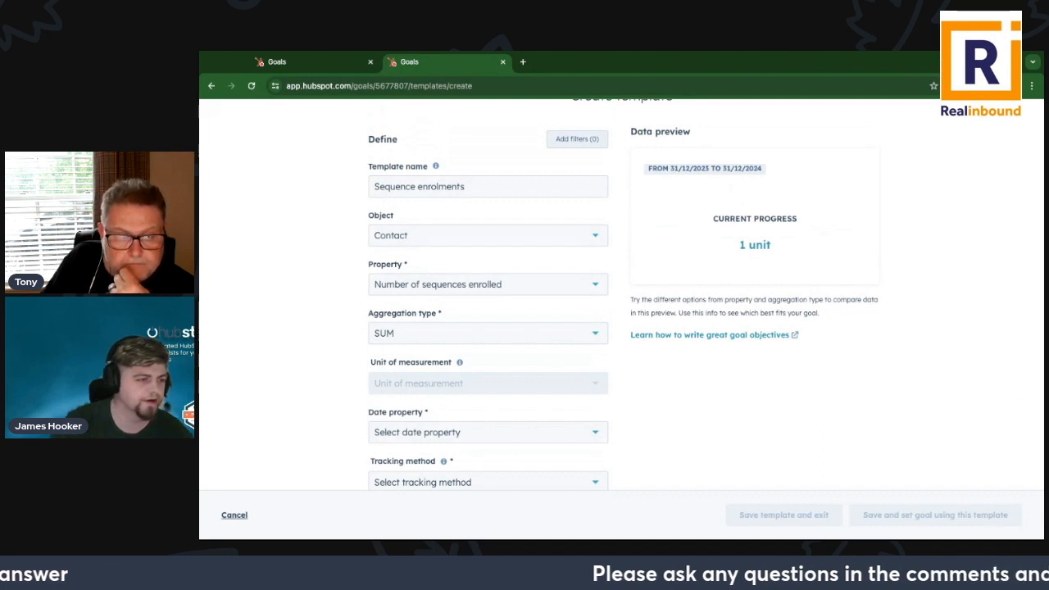
scroll(438, 277, "up", 1)
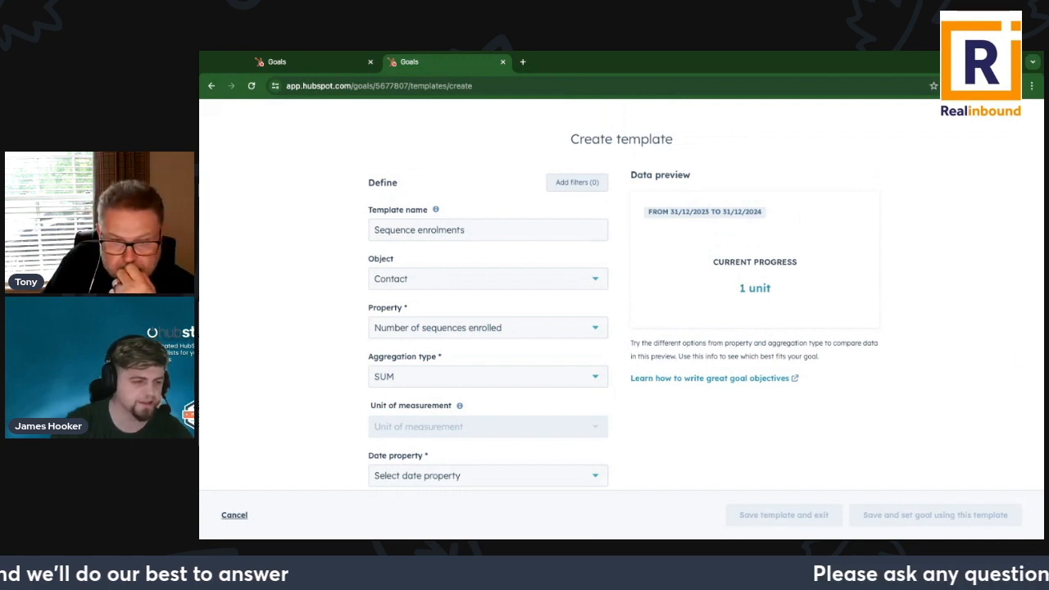
Step: Find the enrolment-related date properties with "enro" and set the template's date property to Last sequence enrolled date
scroll(393, 328, "down", 2)
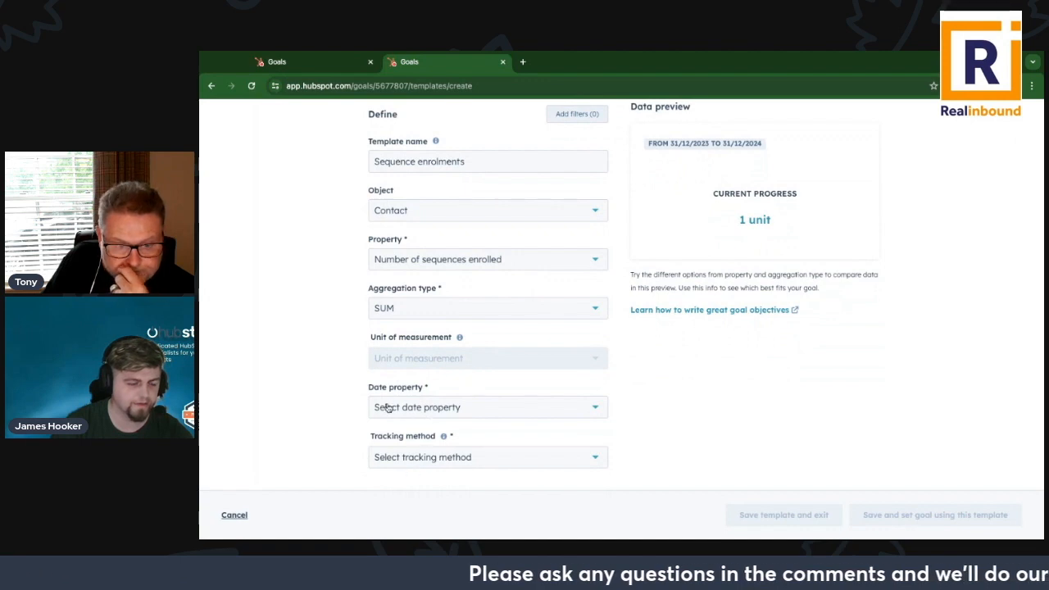
left_click(434, 408)
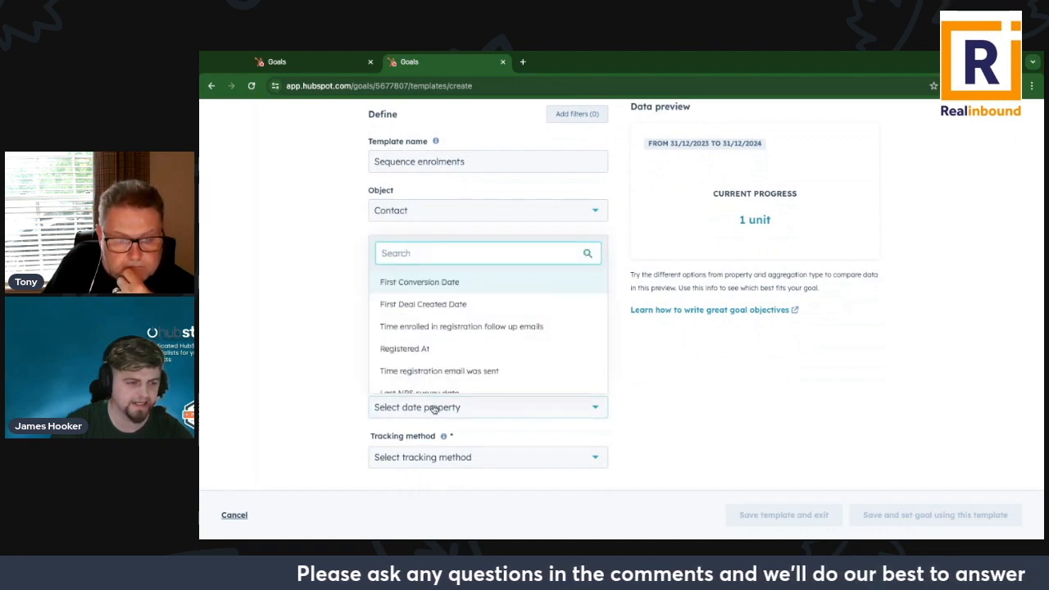
type("enro")
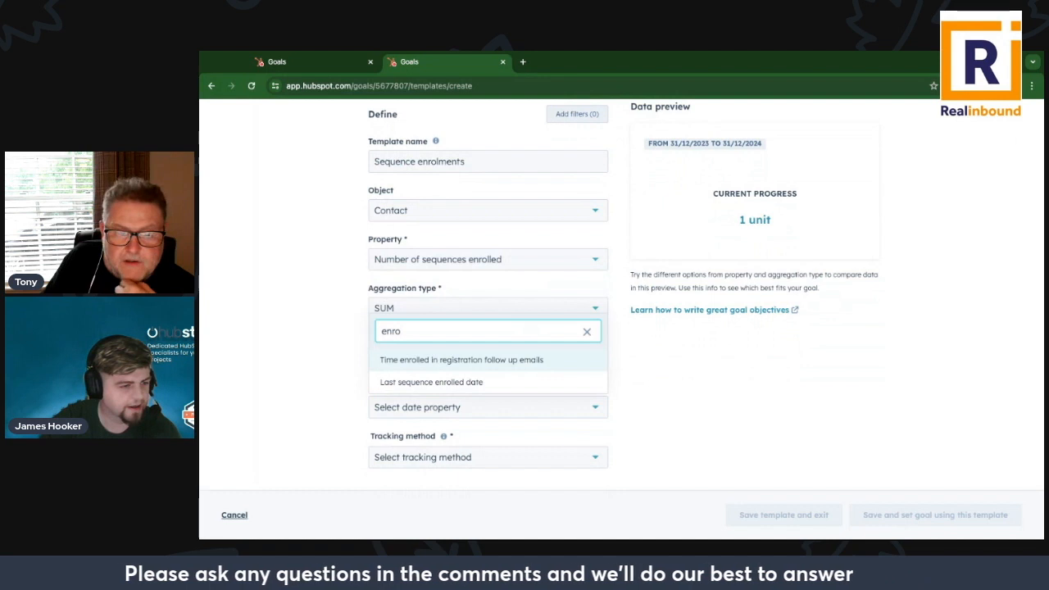
left_click(480, 381)
Step: Search the date properties for "seque" to check the sequence-related alternatives, keeping the current selection
left_click(429, 409)
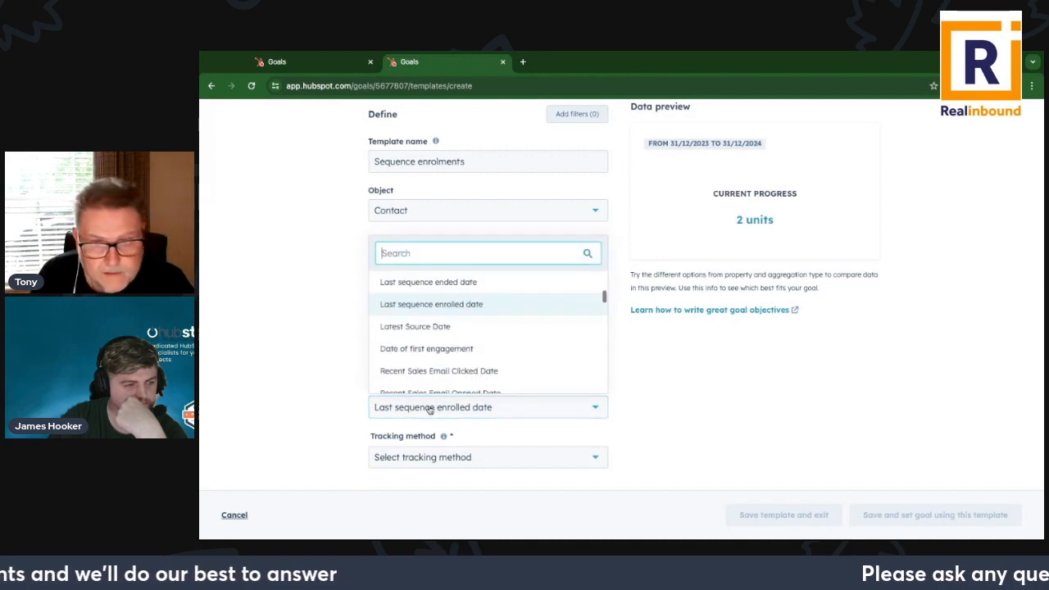
type("seque")
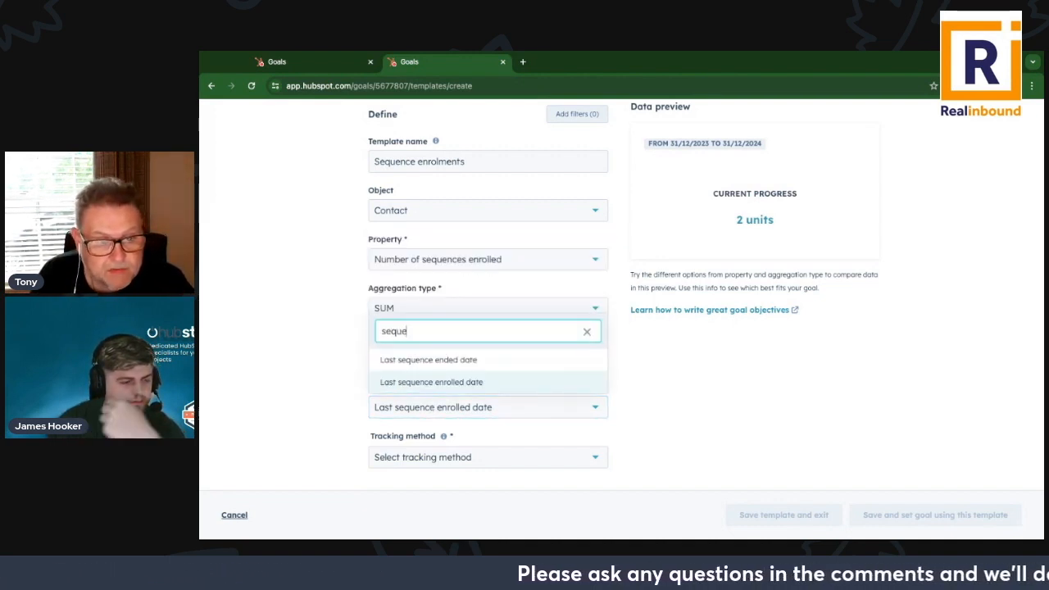
left_click(402, 409)
Step: Look at the tracking method options without choosing one, and check the Details section below them
scroll(323, 412, "down", 1)
left_click(392, 442)
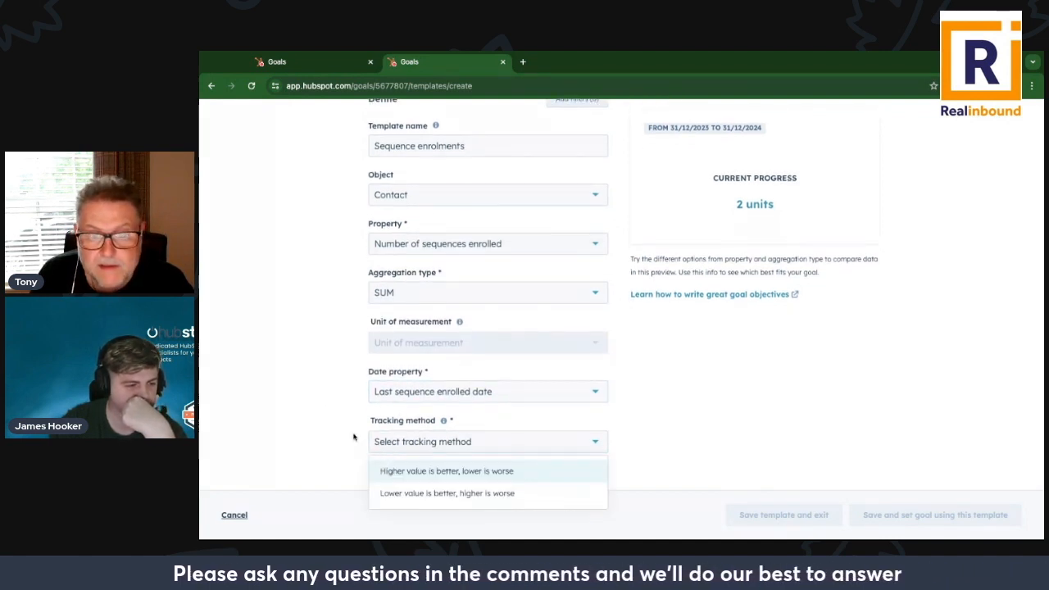
scroll(354, 437, "down", 1)
left_click(353, 436)
scroll(349, 436, "down", 1)
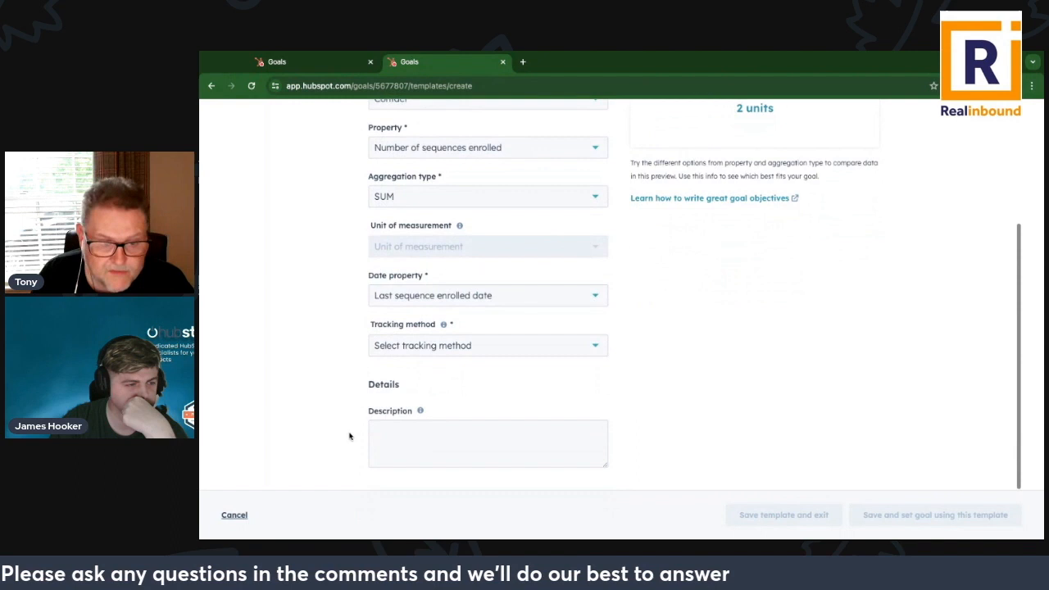
Step: Review the template's definition fields, from its name to the tracking method, together with the data preview
scroll(349, 436, "up", 3)
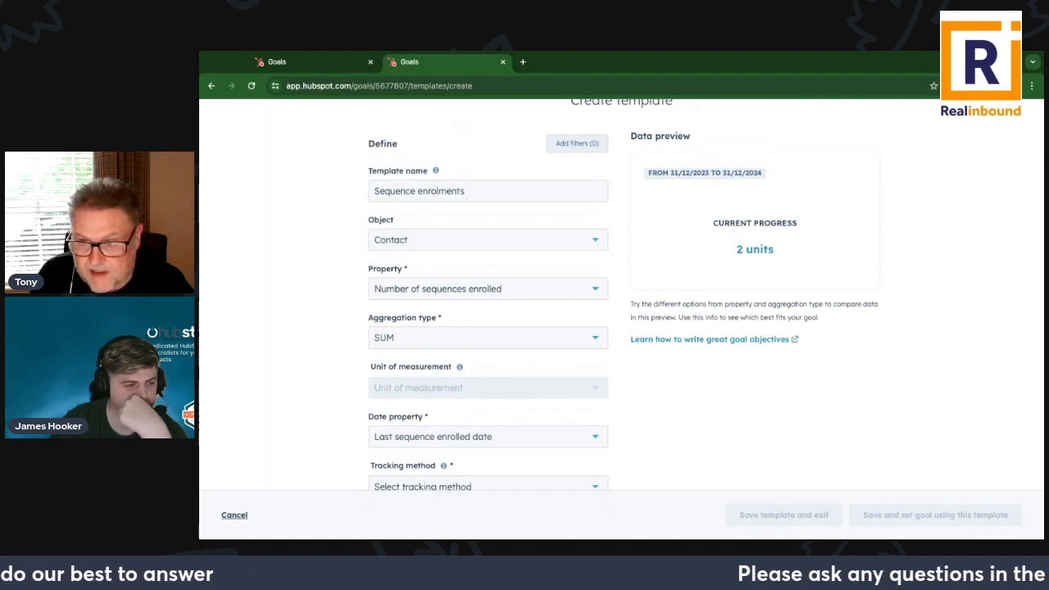
scroll(621, 295, "down", 1)
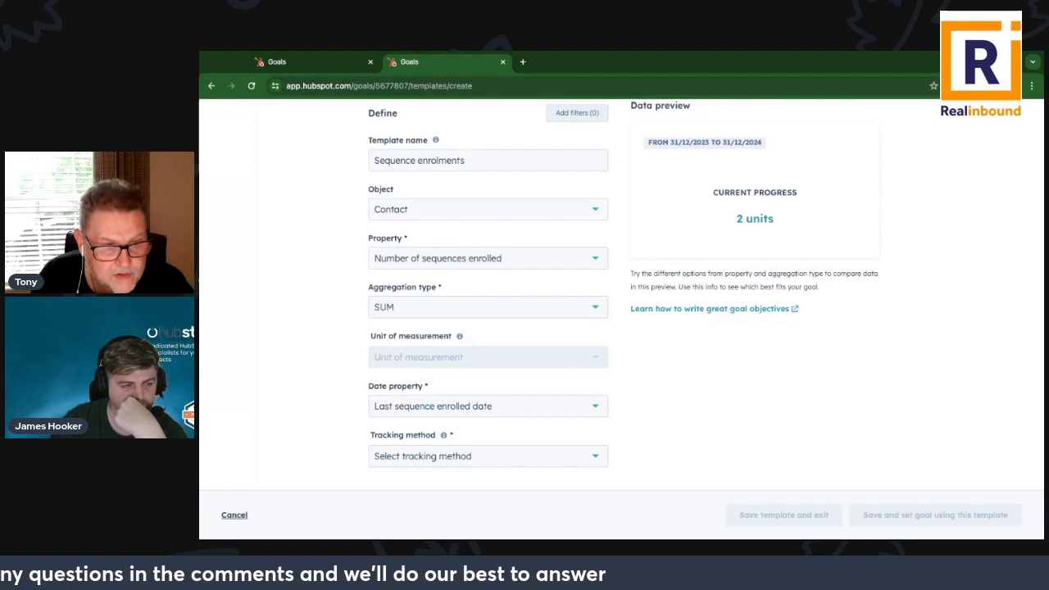
scroll(611, 295, "up", 1)
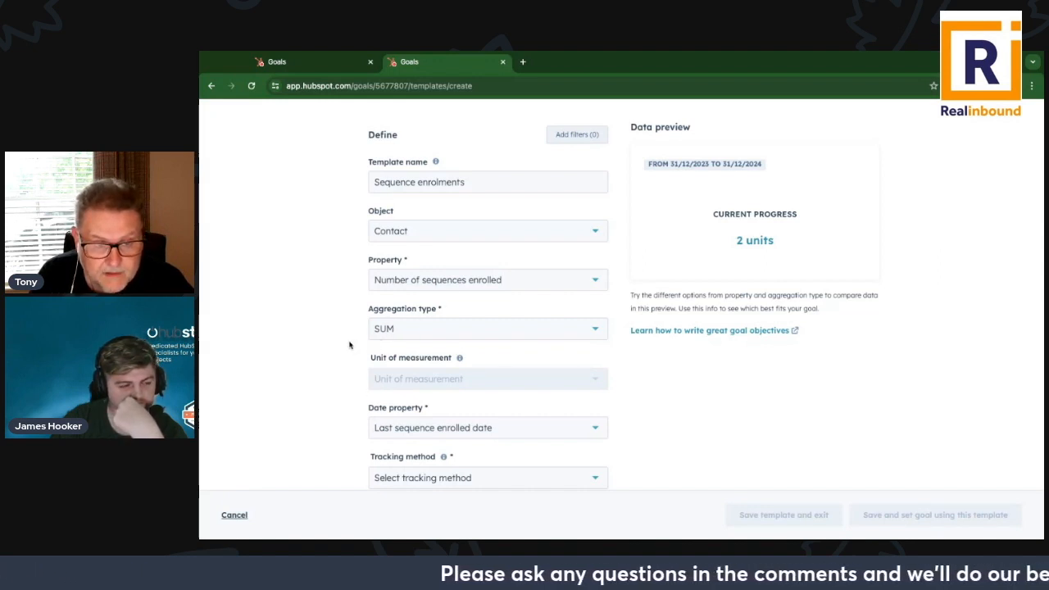
scroll(349, 344, "down", 1)
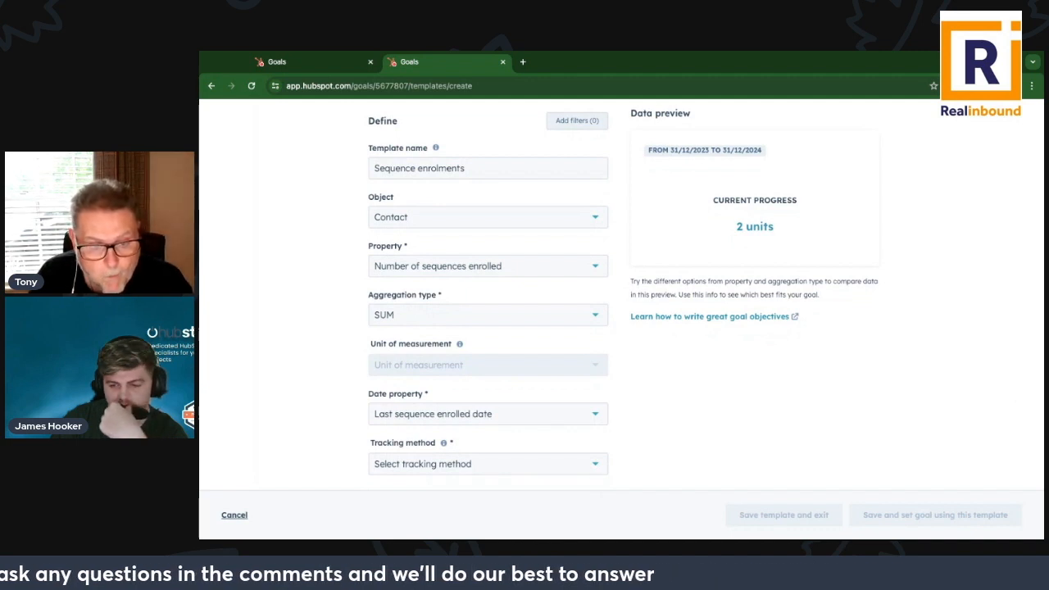
scroll(361, 360, "down", 3)
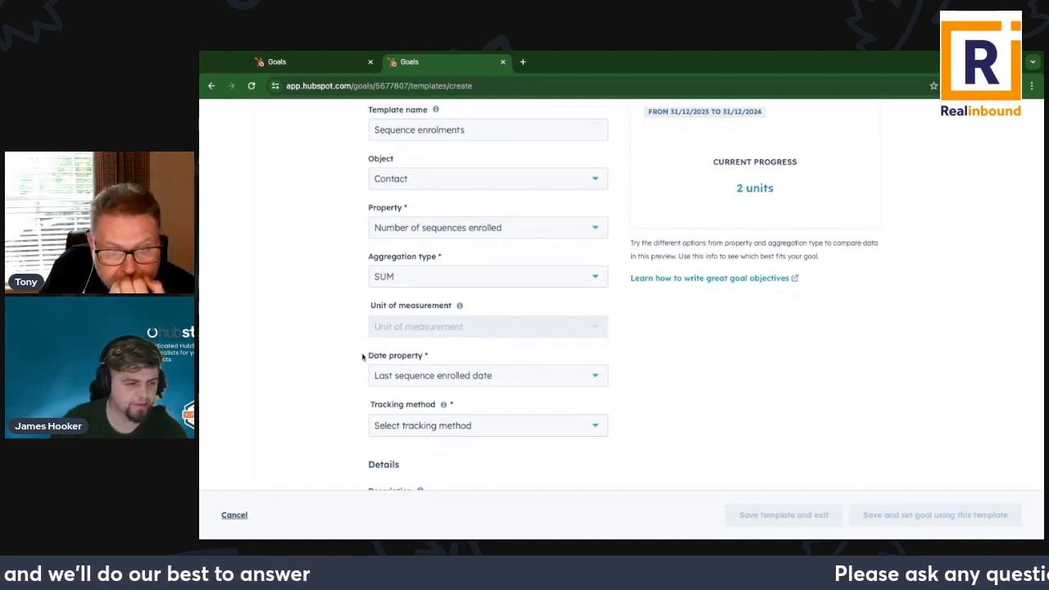
scroll(353, 362, "up", 1)
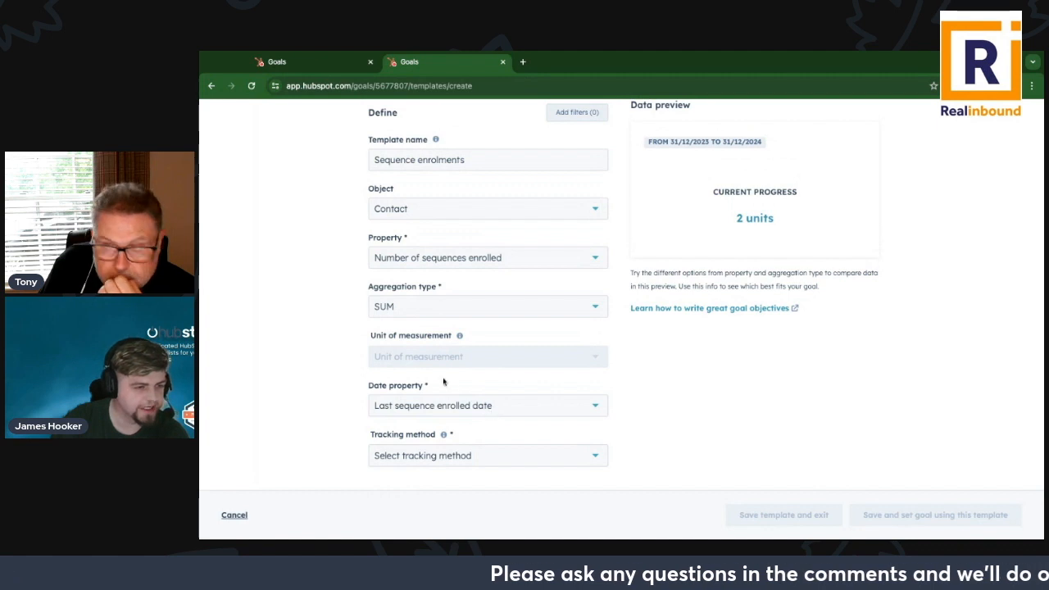
scroll(443, 382, "up", 1)
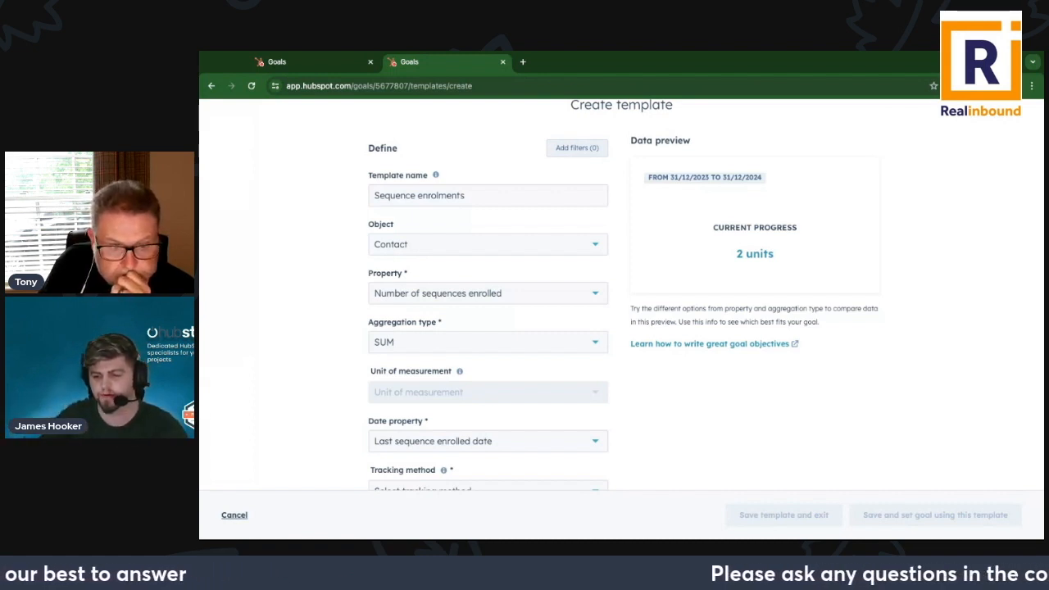
scroll(401, 317, "down", 3)
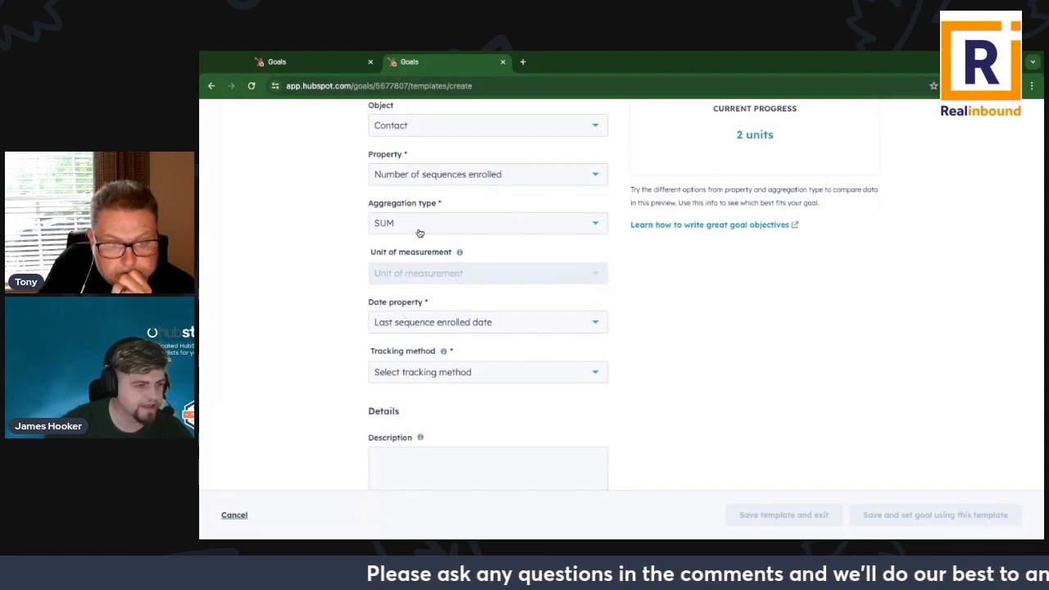
scroll(417, 235, "up", 1)
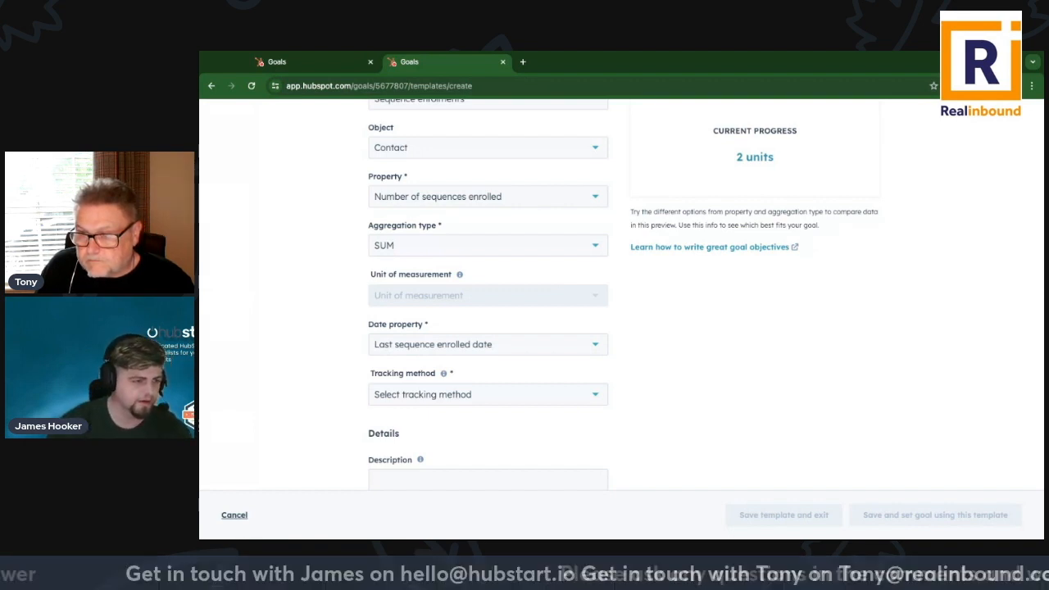
scroll(578, 256, "up", 1)
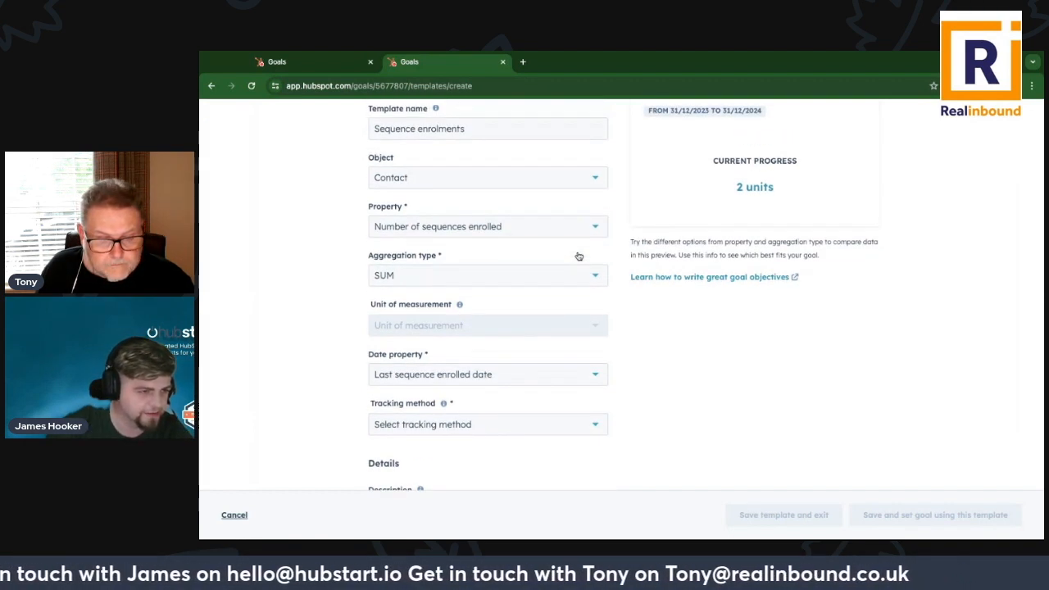
scroll(579, 256, "up", 2)
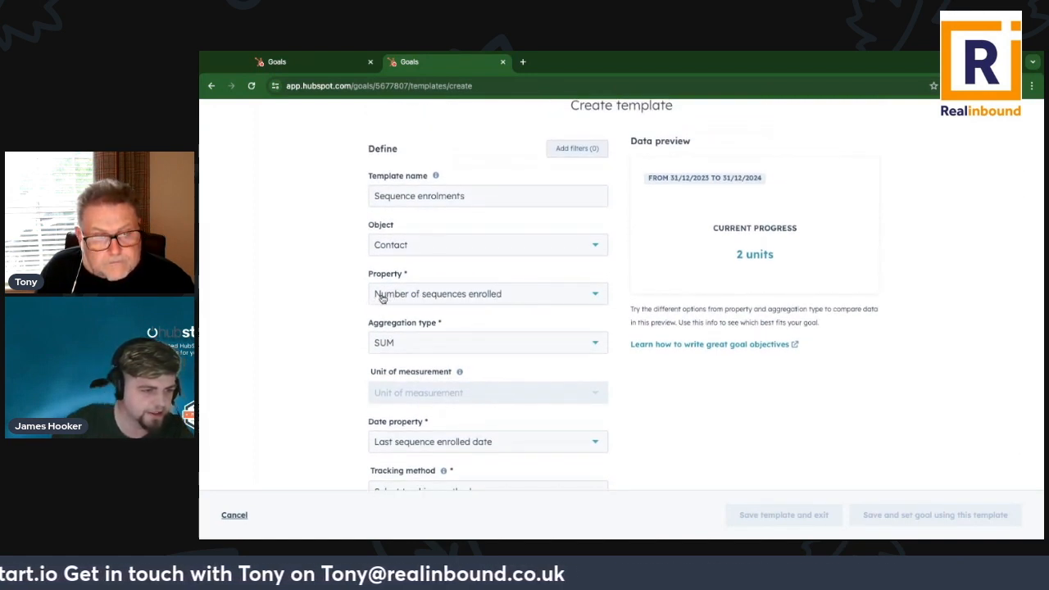
scroll(508, 327, "down", 1)
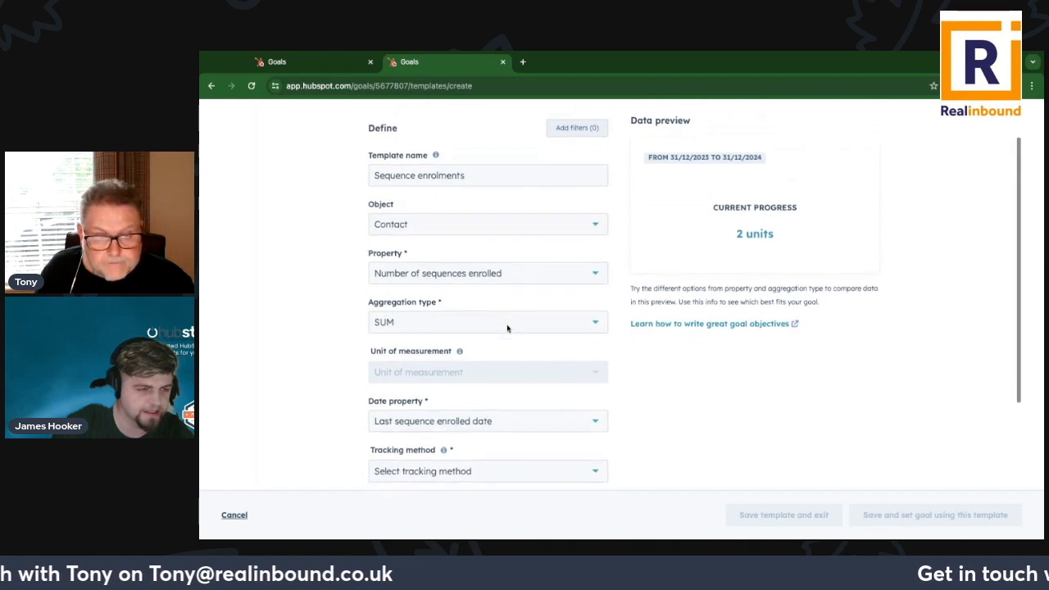
scroll(455, 331, "down", 2)
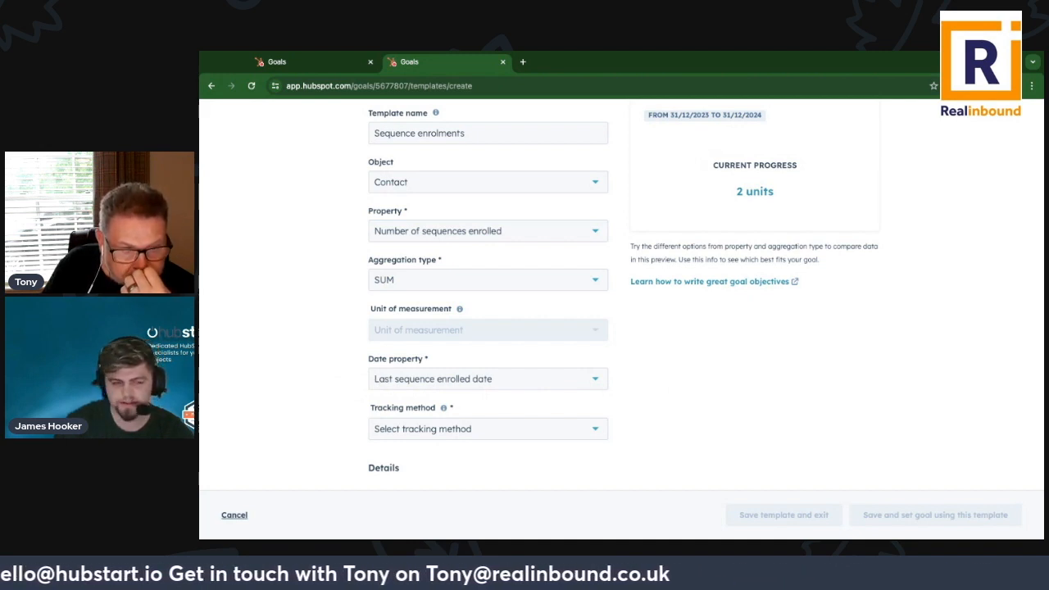
scroll(390, 288, "up", 1)
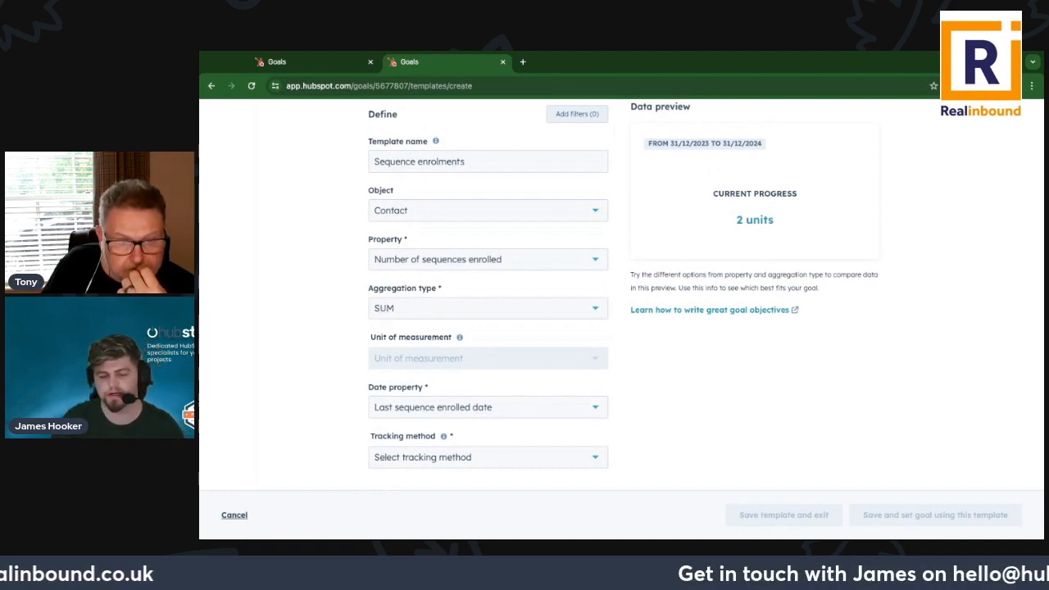
Step: Try COUNT as the template's aggregation type and compare the data preview against the other definition fields
left_click(459, 308)
scroll(417, 367, "down", 2)
left_click(414, 431)
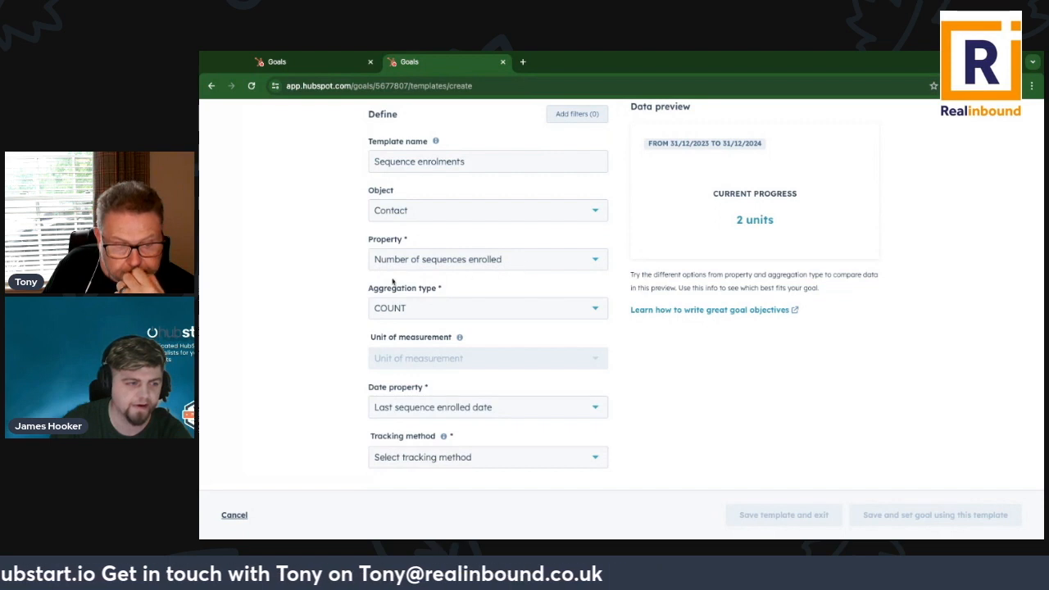
scroll(385, 308, "down", 1)
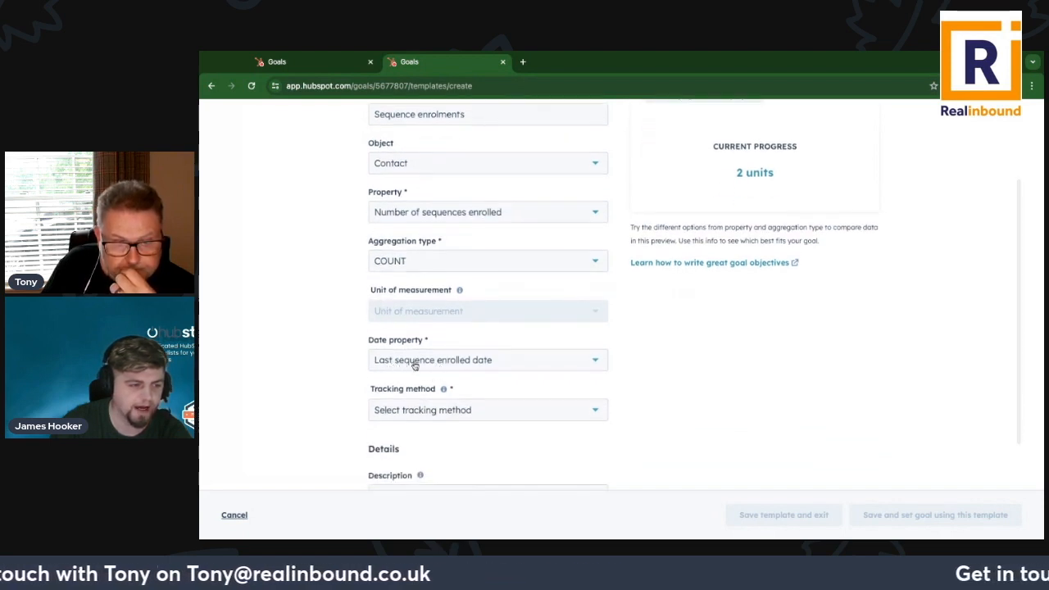
scroll(351, 329, "up", 1)
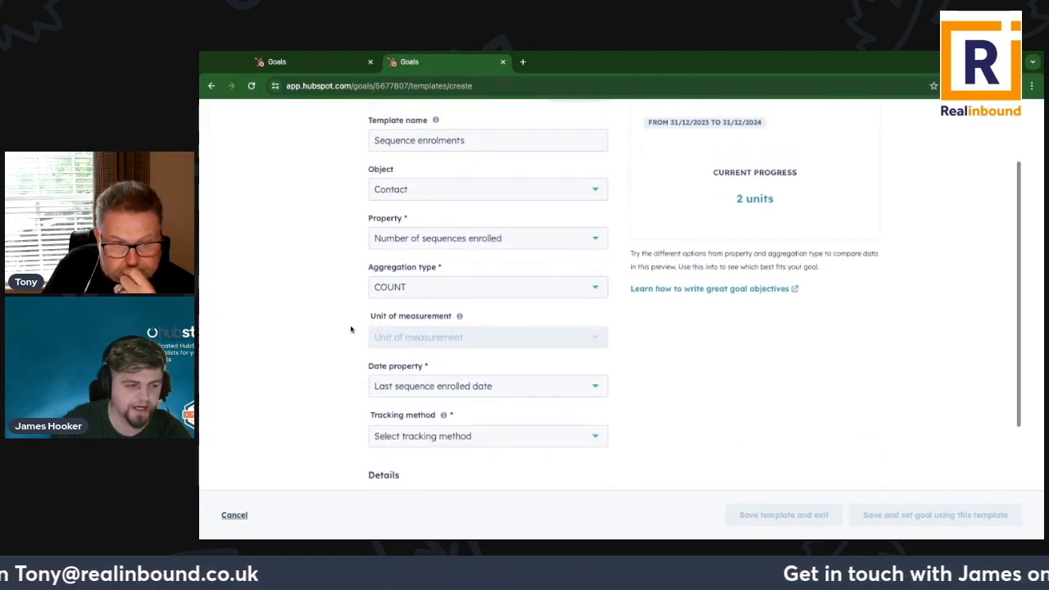
scroll(350, 330, "up", 1)
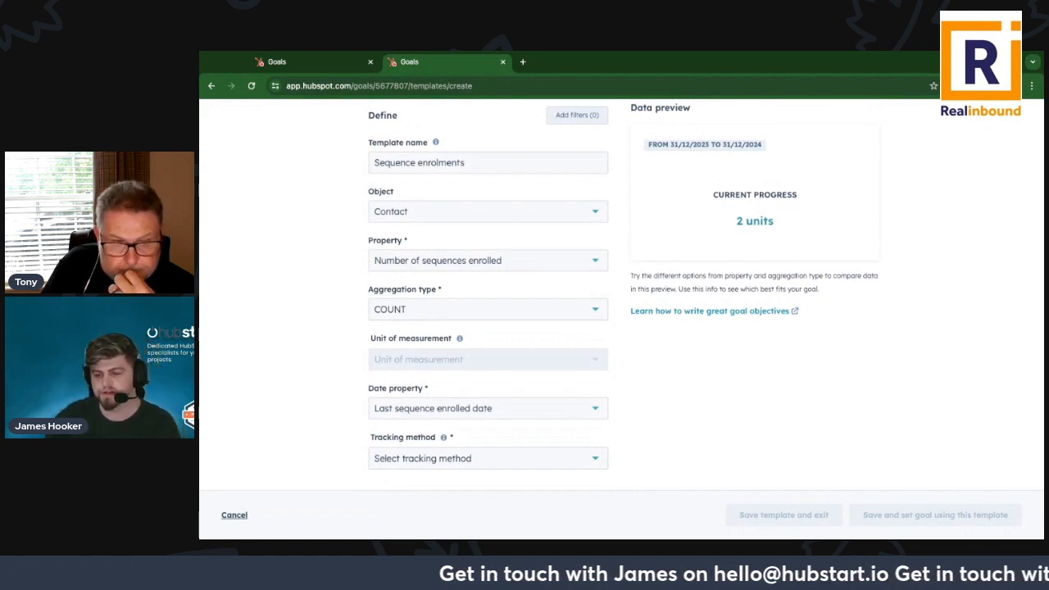
scroll(610, 297, "up", 1)
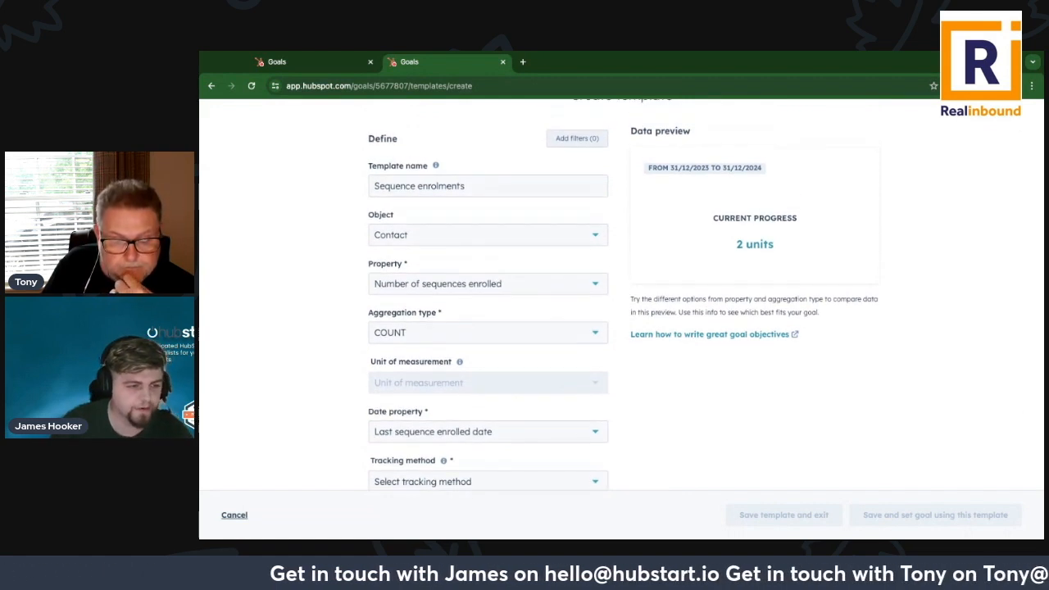
Step: Switch the template's aggregation type back to SUM and check the data preview and remaining definition fields
left_click(433, 336)
scroll(426, 369, "up", 2)
left_click(423, 369)
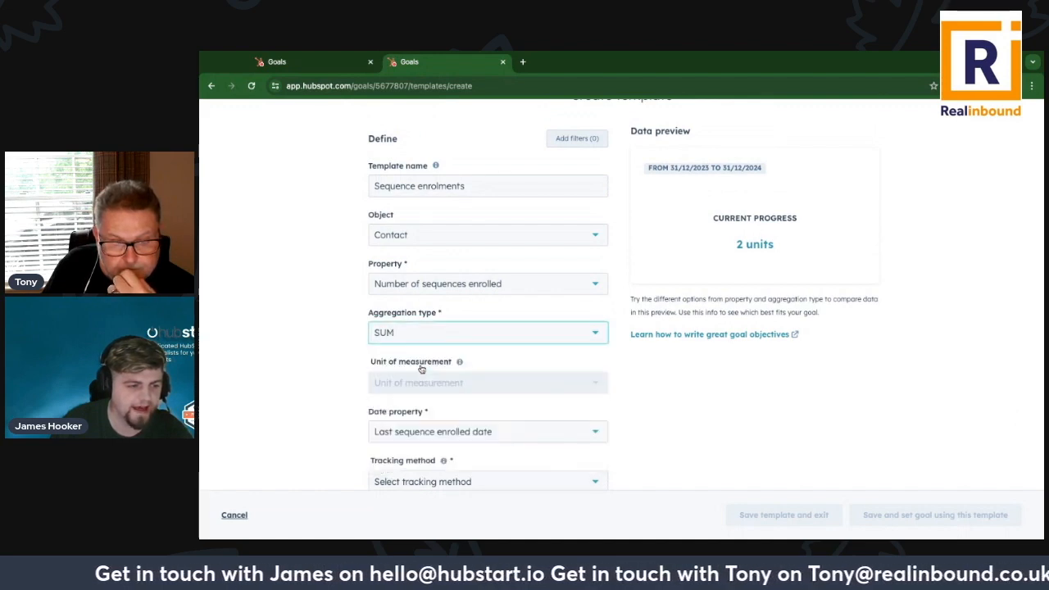
scroll(349, 393, "down", 3)
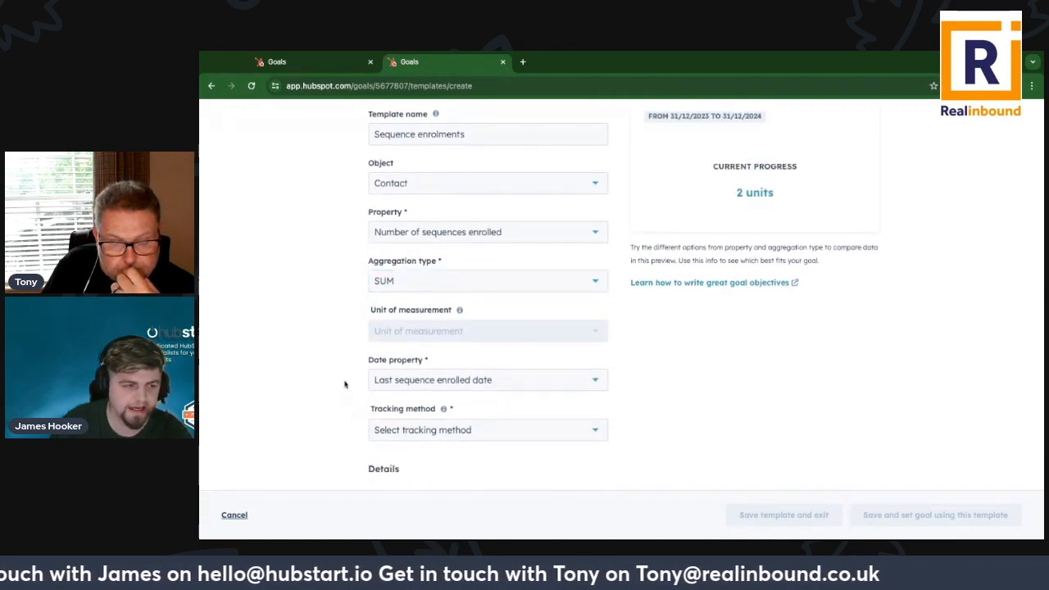
scroll(401, 287, "up", 1)
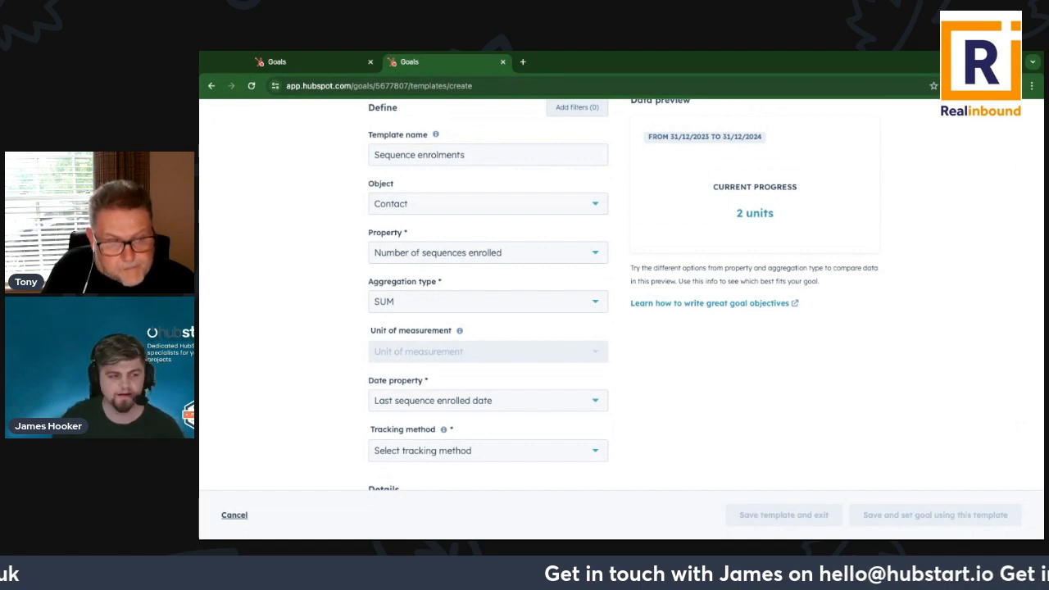
scroll(489, 256, "up", 1)
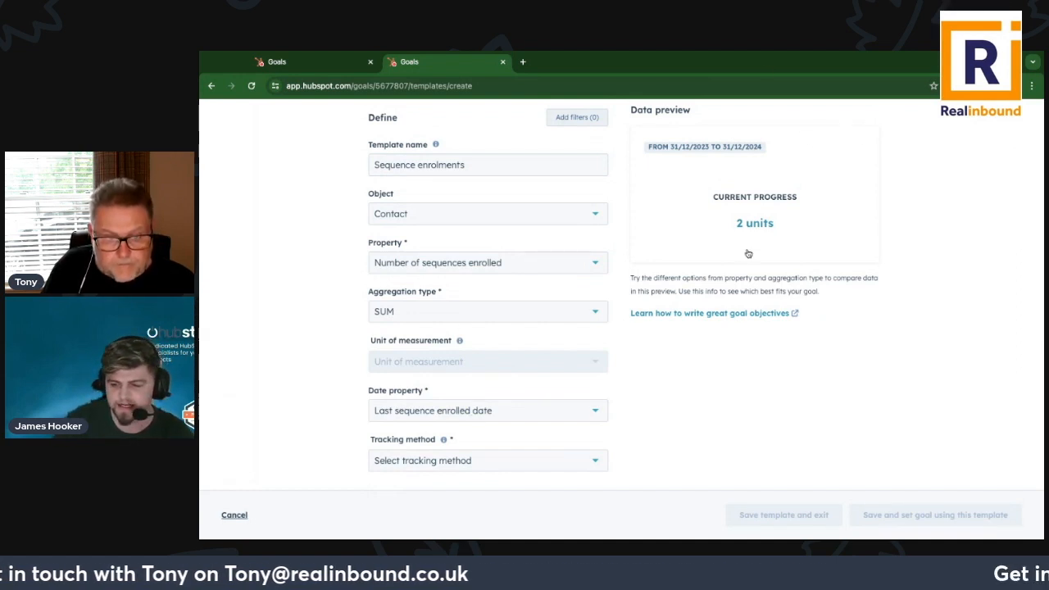
scroll(734, 268, "down", 1)
scroll(735, 268, "down", 1)
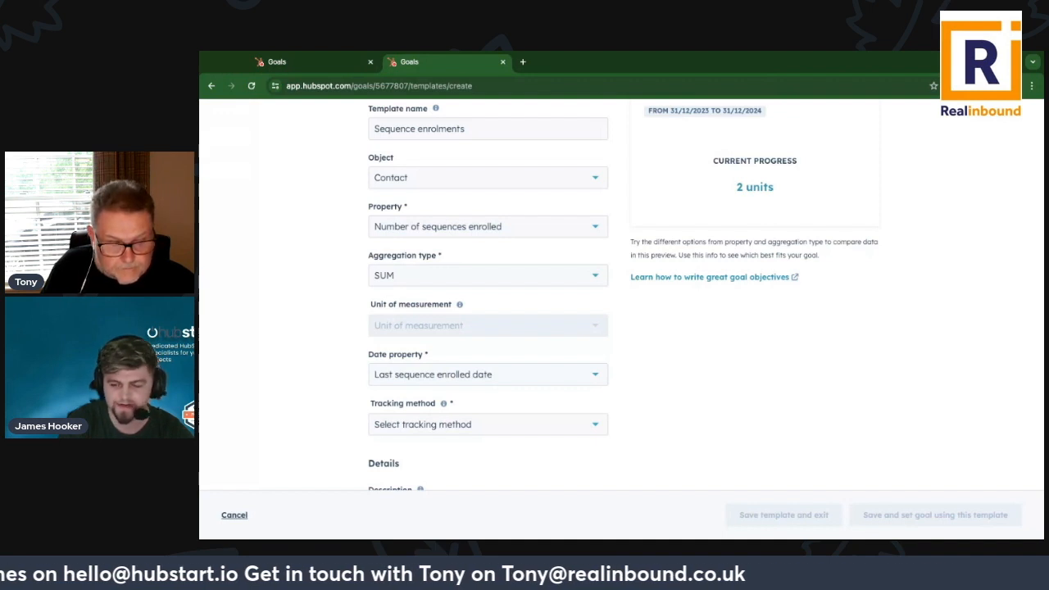
scroll(561, 318, "up", 1)
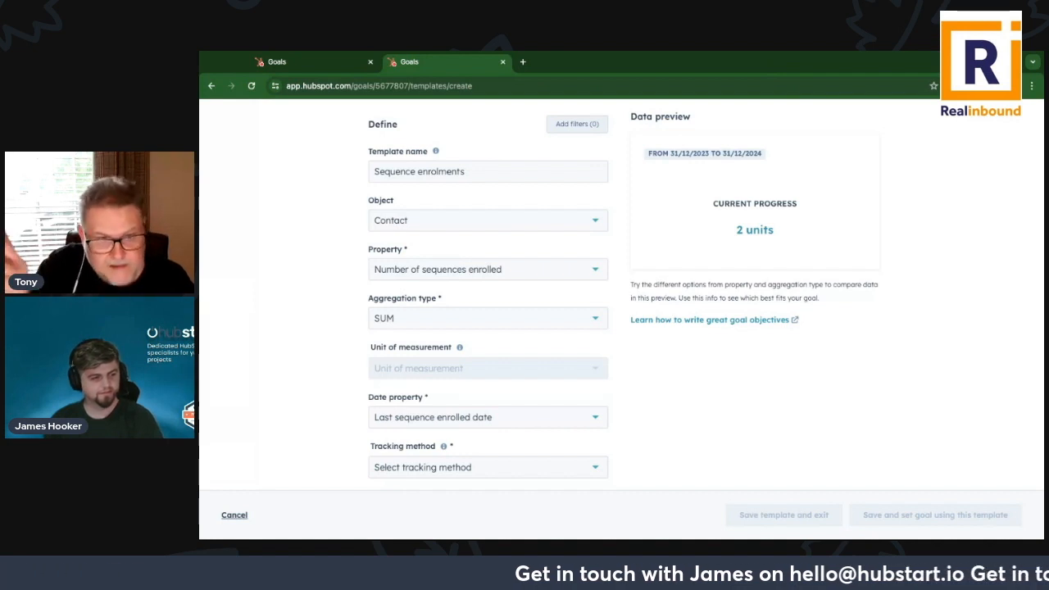
Step: Set the Sequence enrolments template's aggregation type to COUNT
left_click(492, 317)
scroll(516, 409, "down", 1)
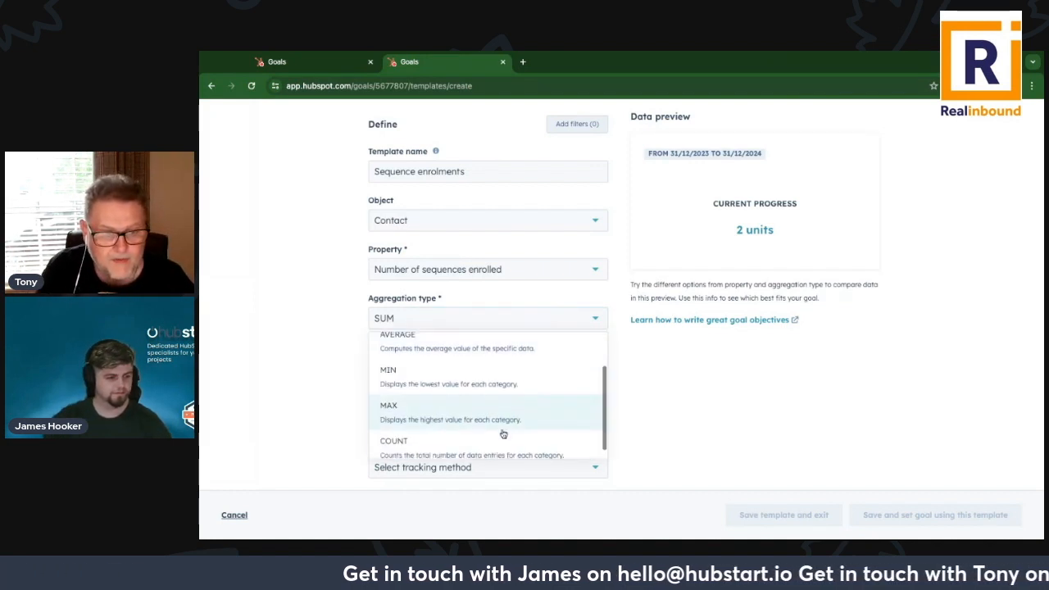
left_click(497, 446)
left_click(692, 378)
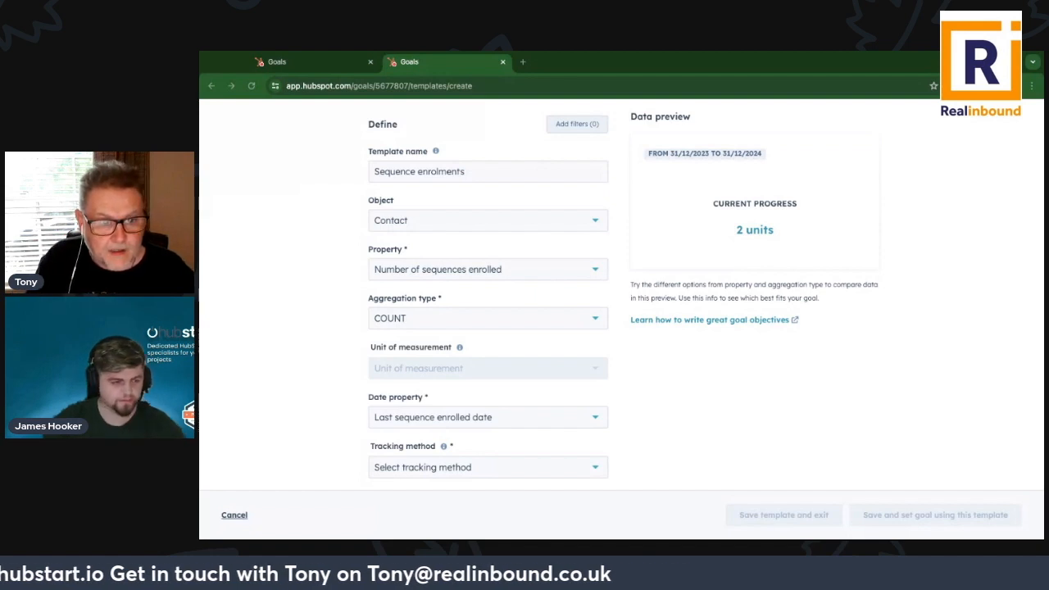
Step: Examine the template's definition fields, data preview and Details section with the COUNT aggregation applied
scroll(853, 433, "down", 1)
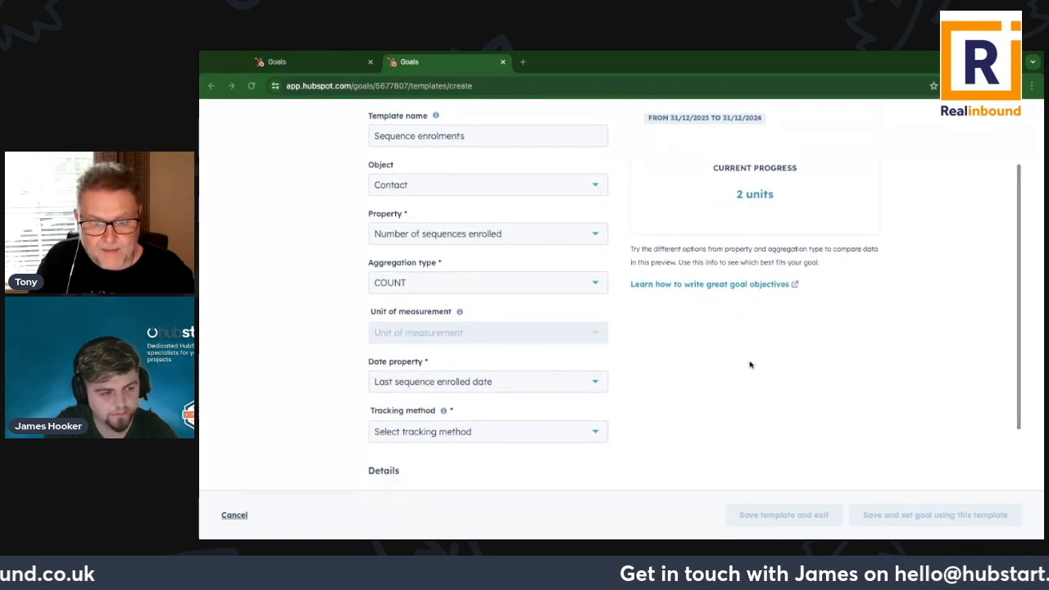
scroll(748, 364, "down", 1)
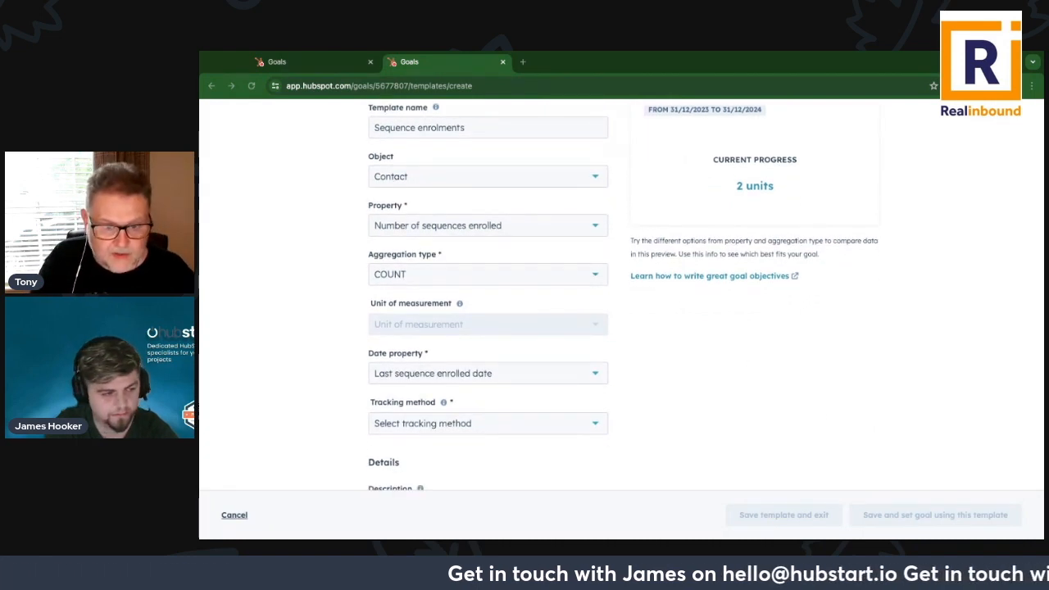
scroll(694, 295, "down", 2)
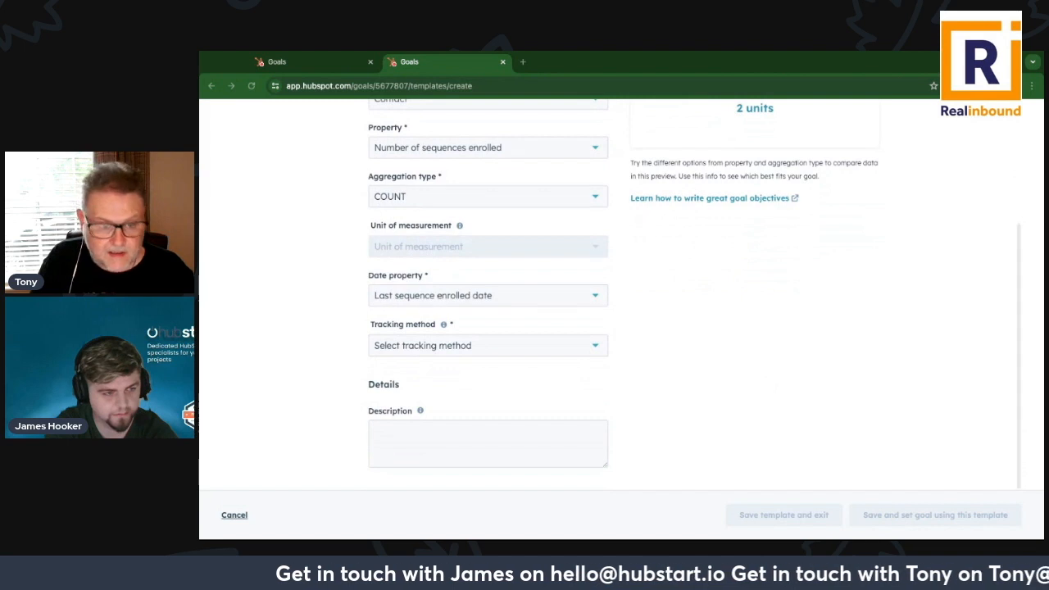
scroll(611, 293, "up", 2)
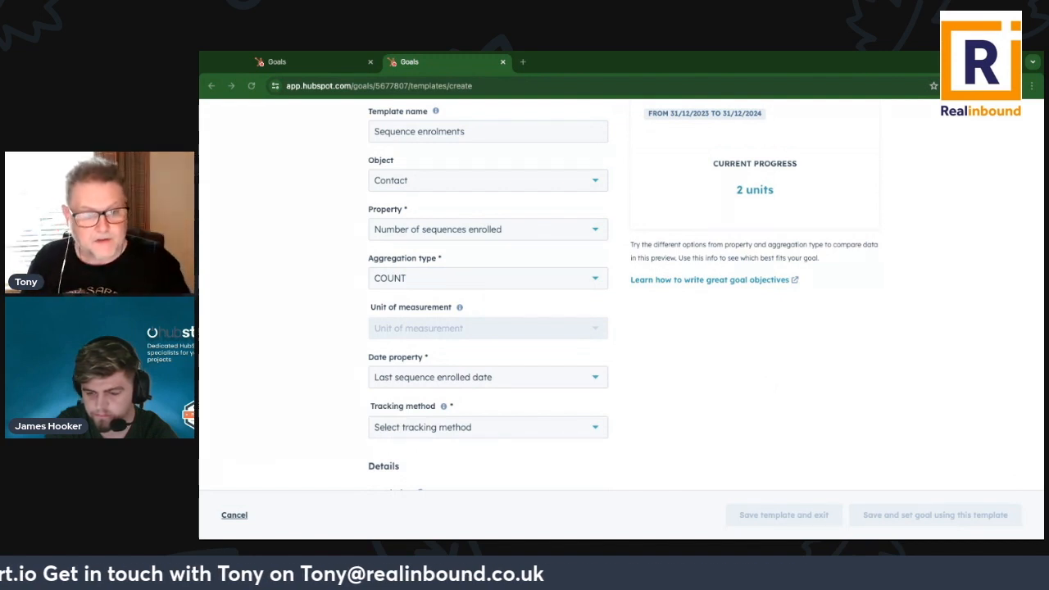
scroll(487, 295, "up", 1)
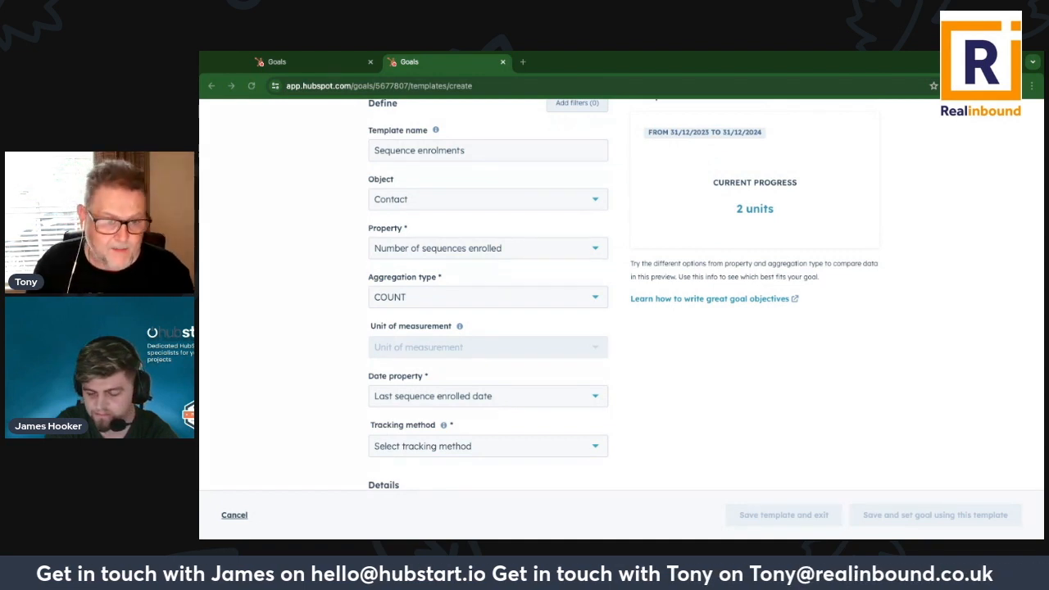
scroll(692, 292, "down", 1)
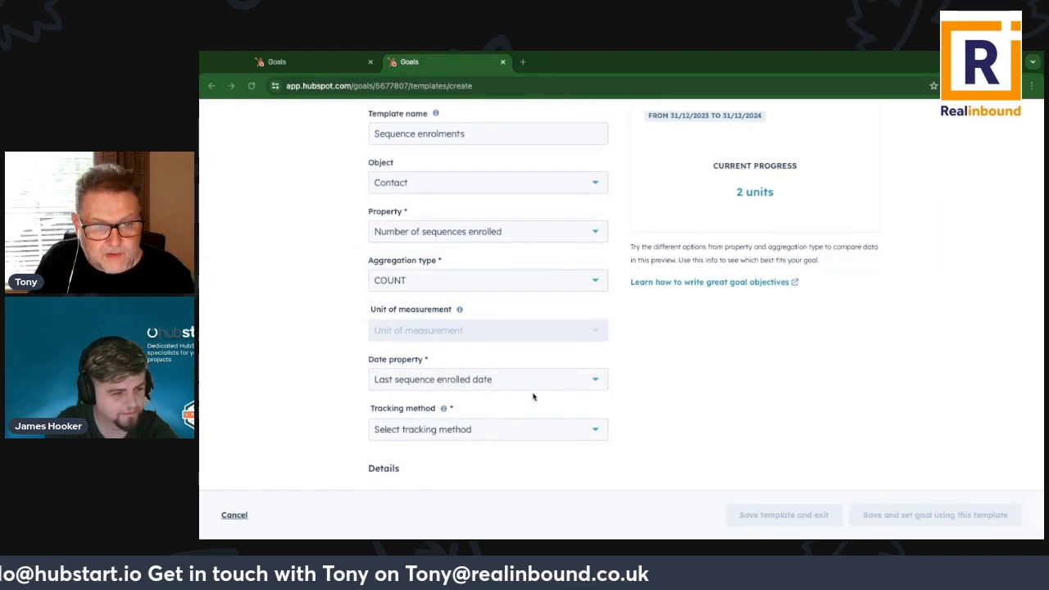
scroll(348, 374, "up", 2)
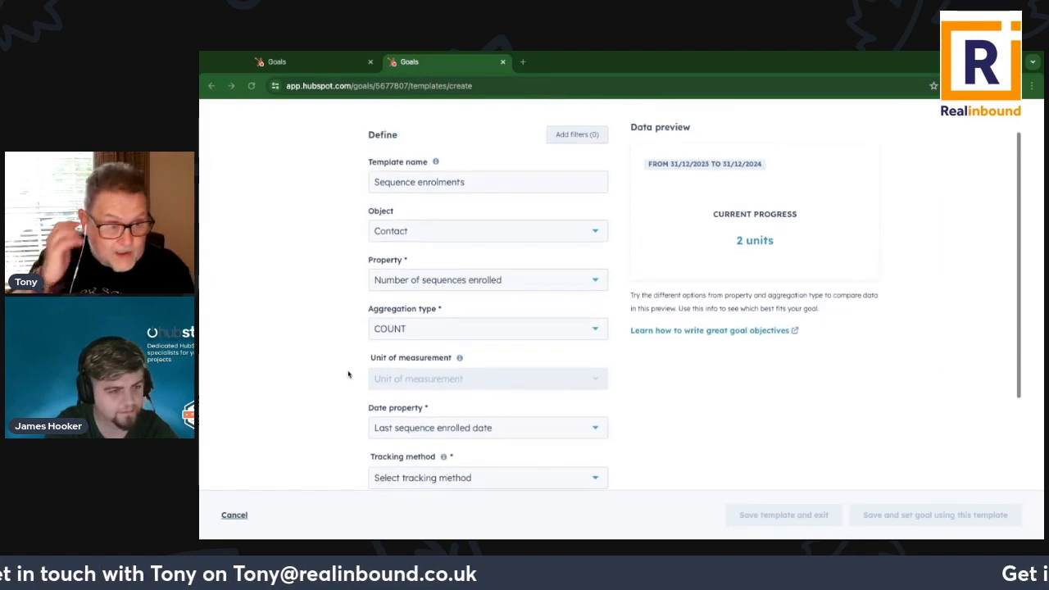
scroll(348, 374, "down", 2)
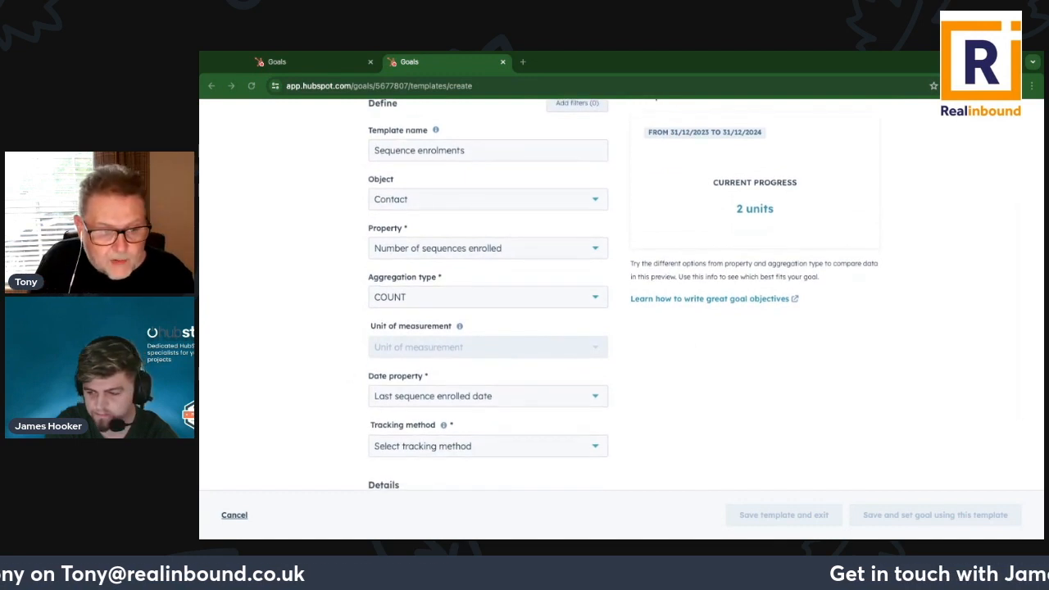
scroll(349, 374, "up", 1)
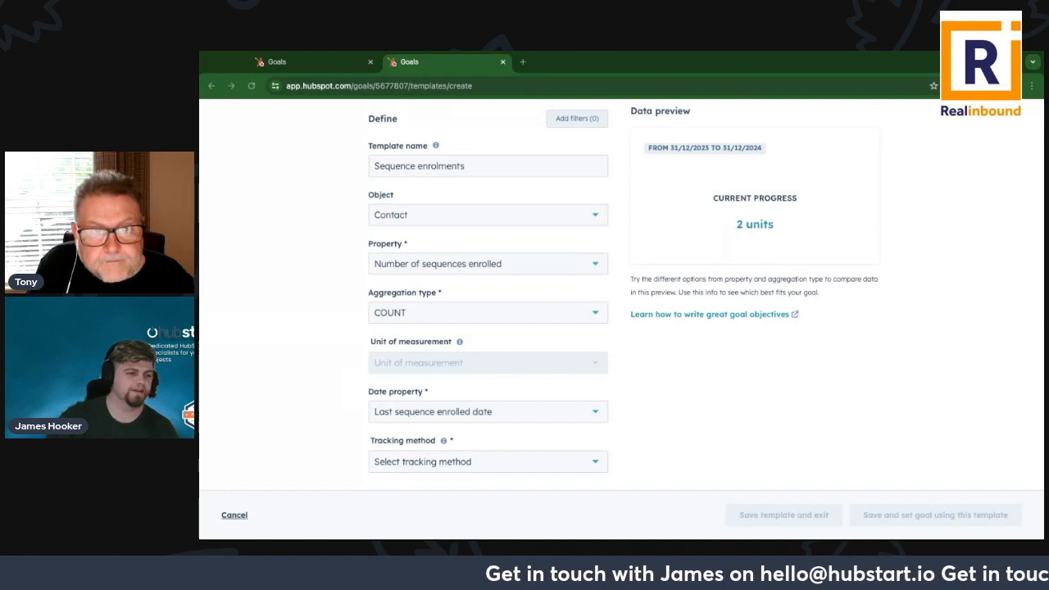
Step: Compare the higher-is-better and lower-is-better tracking method options, leaving the field unset
scroll(420, 363, "down", 2)
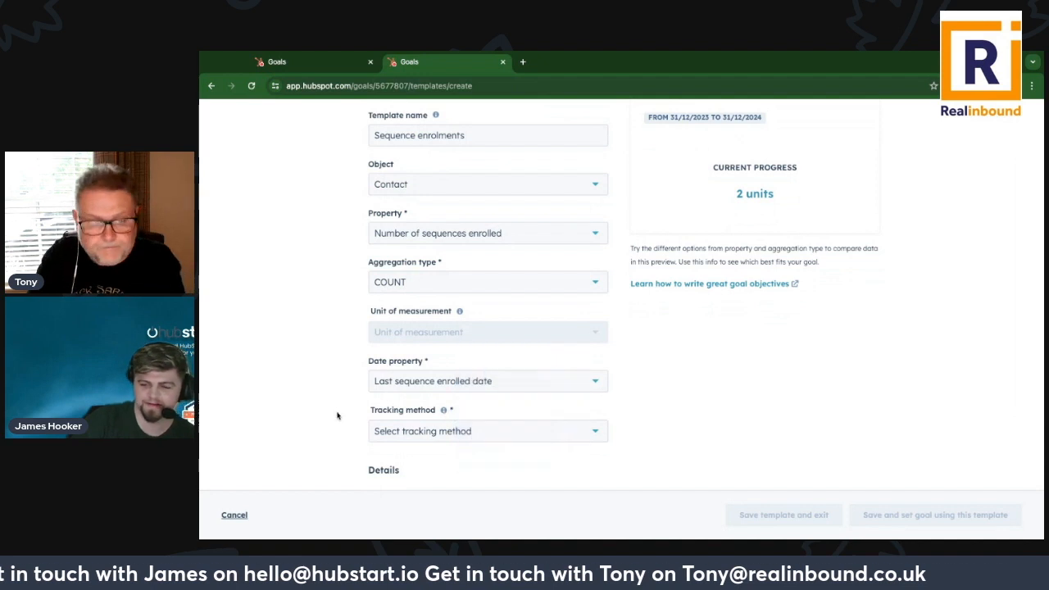
scroll(449, 432, "down", 1)
scroll(449, 433, "down", 1)
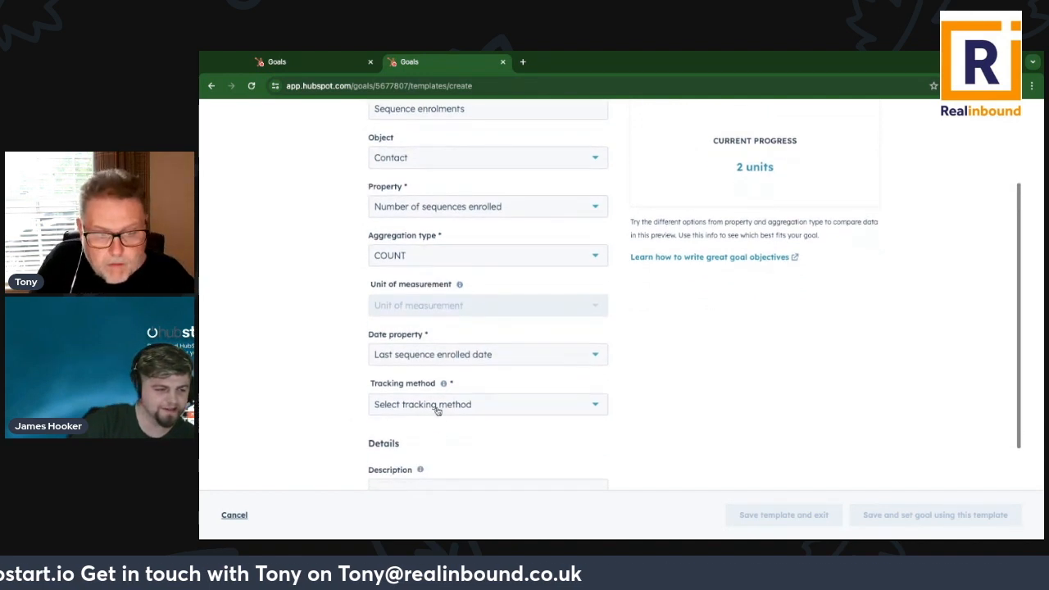
left_click(406, 405)
scroll(335, 399, "down", 1)
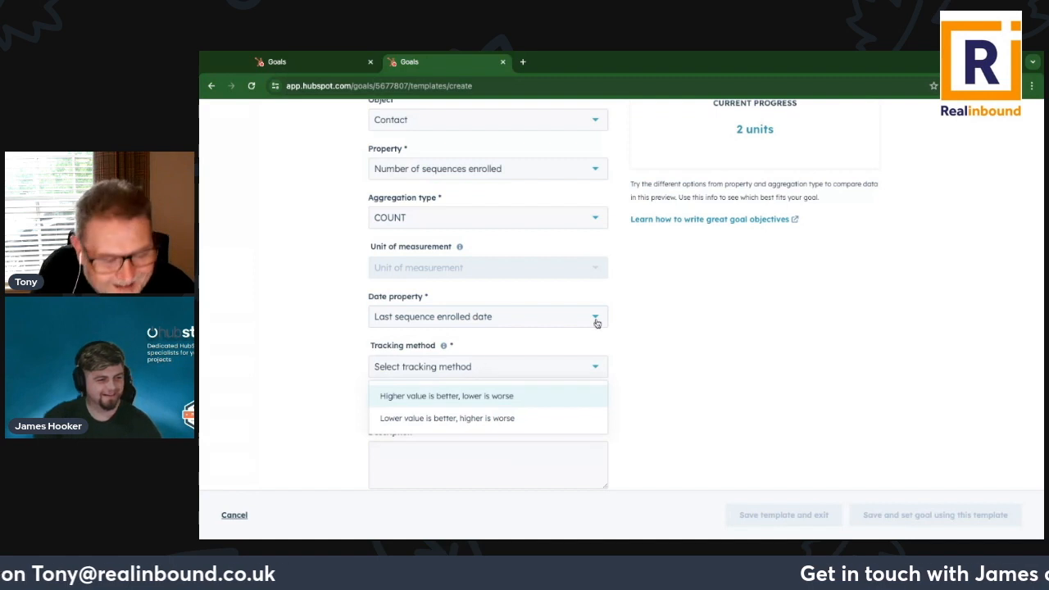
scroll(608, 319, "up", 1)
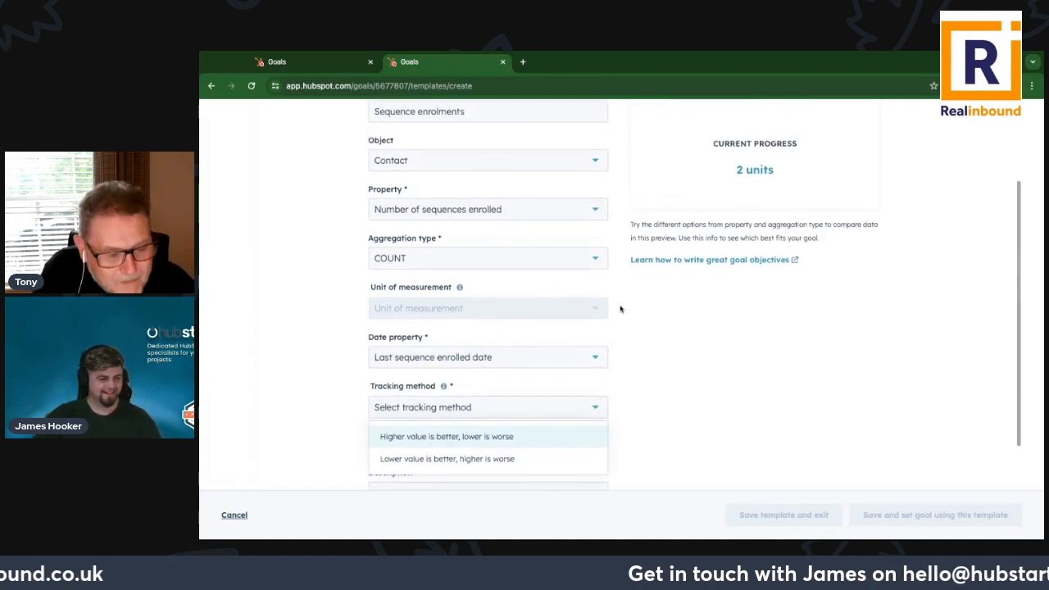
scroll(572, 354, "up", 1)
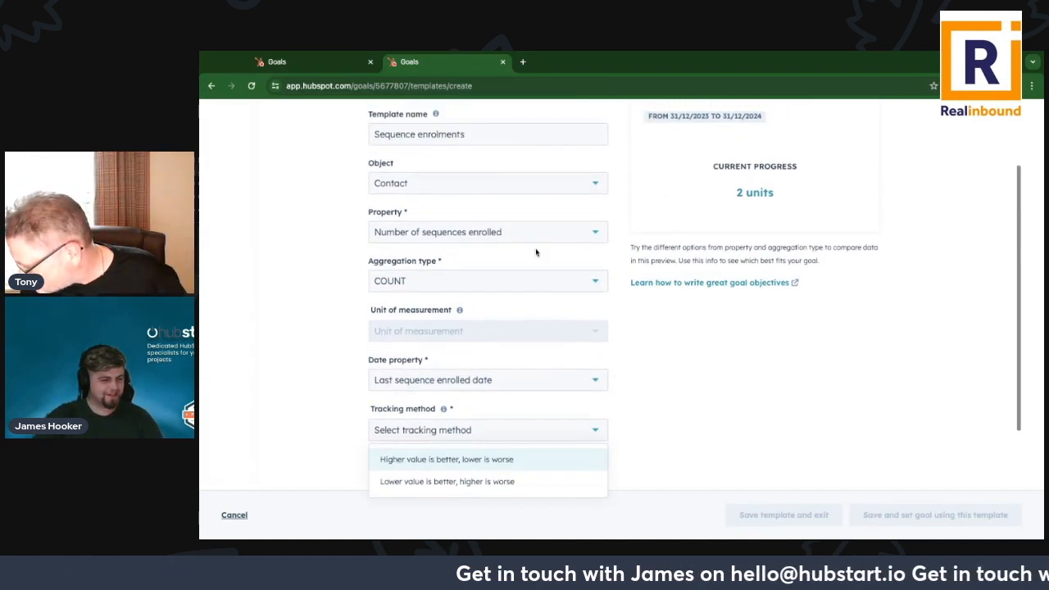
left_click(341, 323)
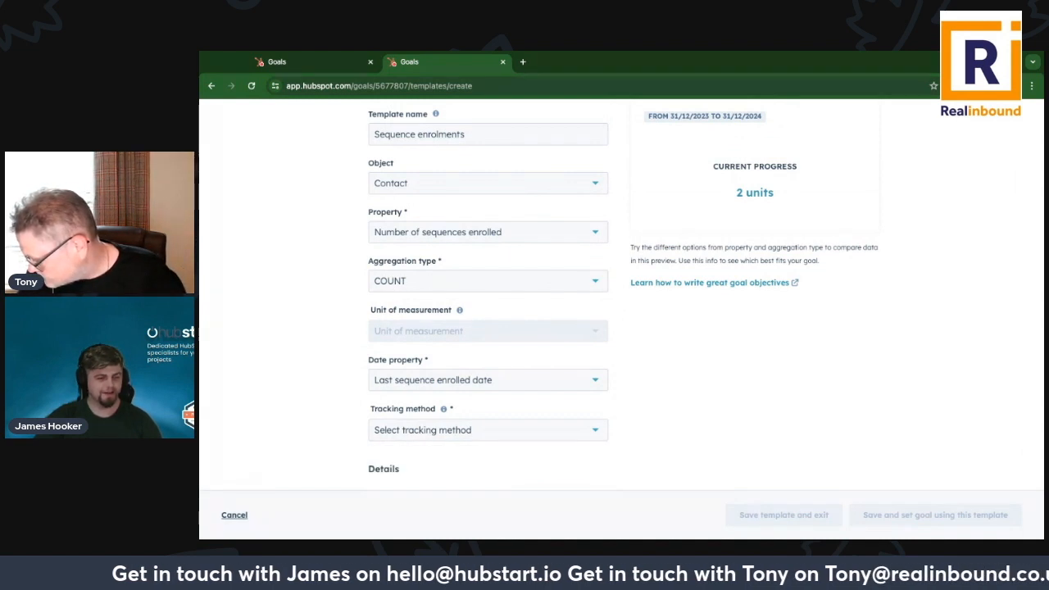
Step: Set the template's tracking method to "Higher value is better, lower is worse"
scroll(365, 345, "down", 1)
scroll(361, 338, "down", 1)
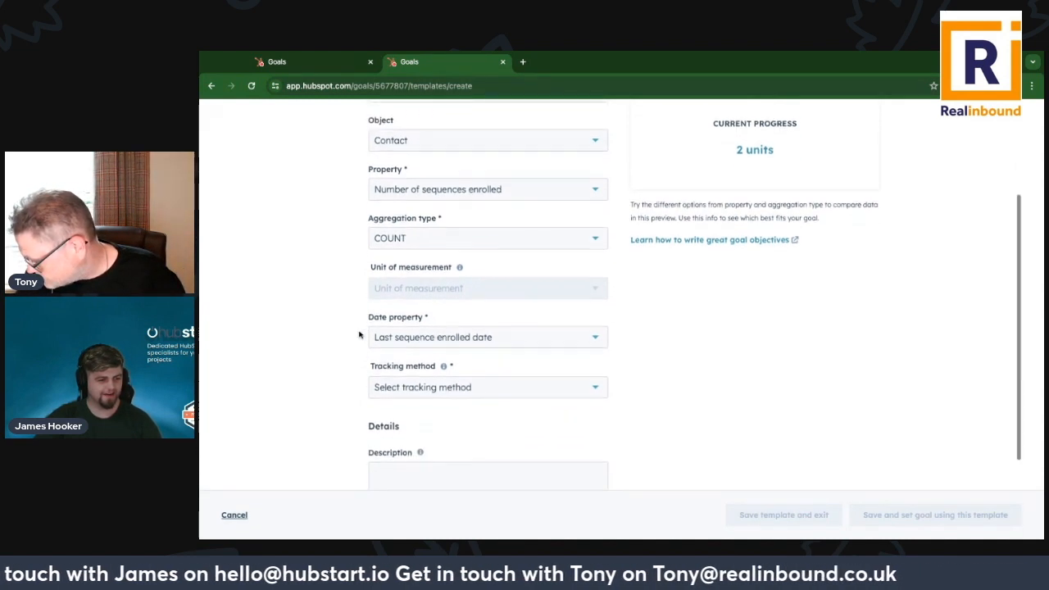
scroll(366, 254, "down", 1)
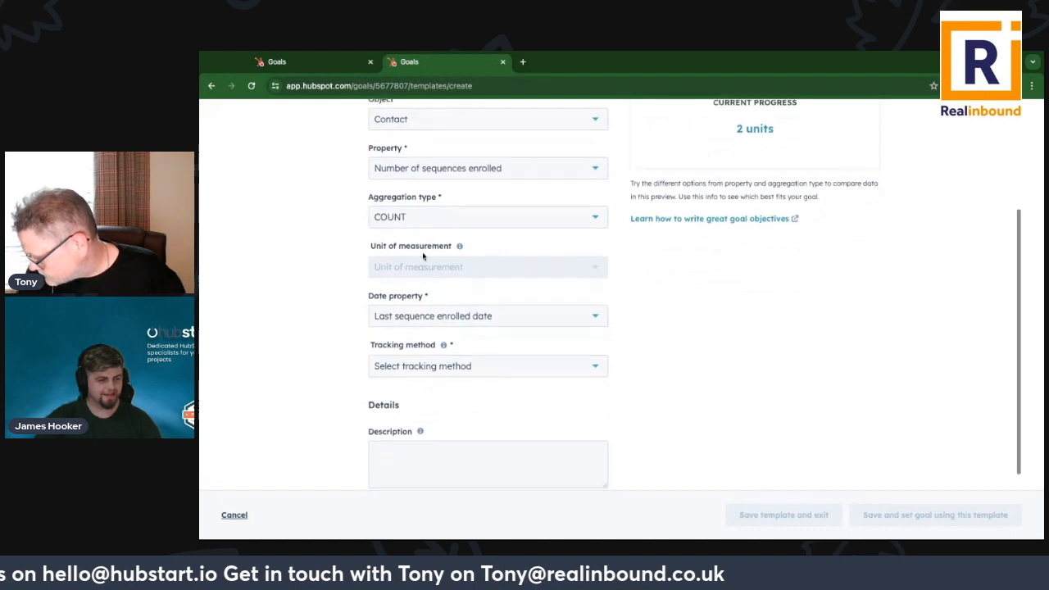
scroll(423, 203, "up", 1)
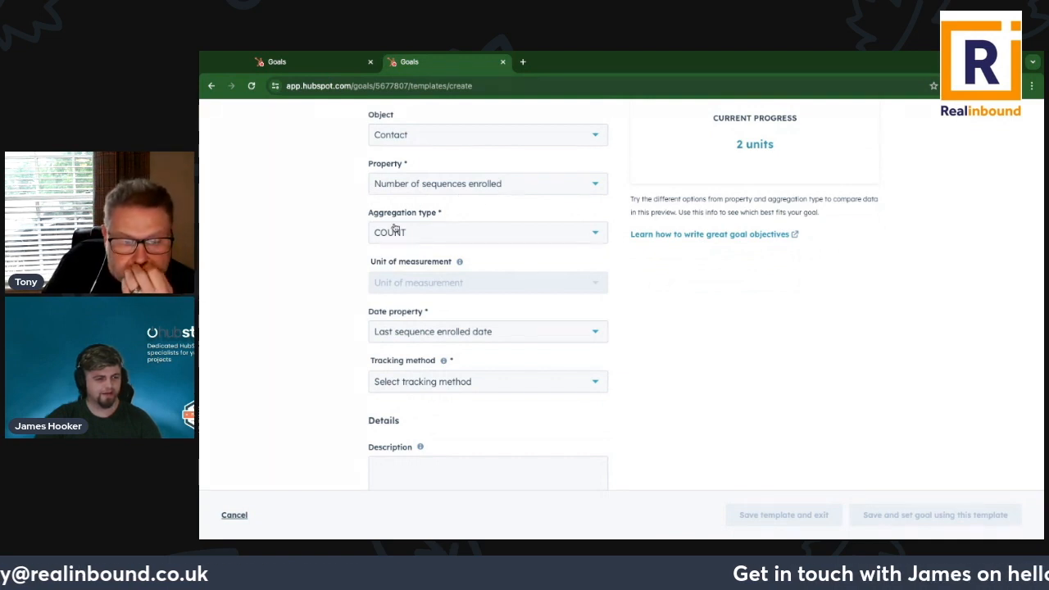
scroll(434, 356, "down", 1)
left_click(428, 347)
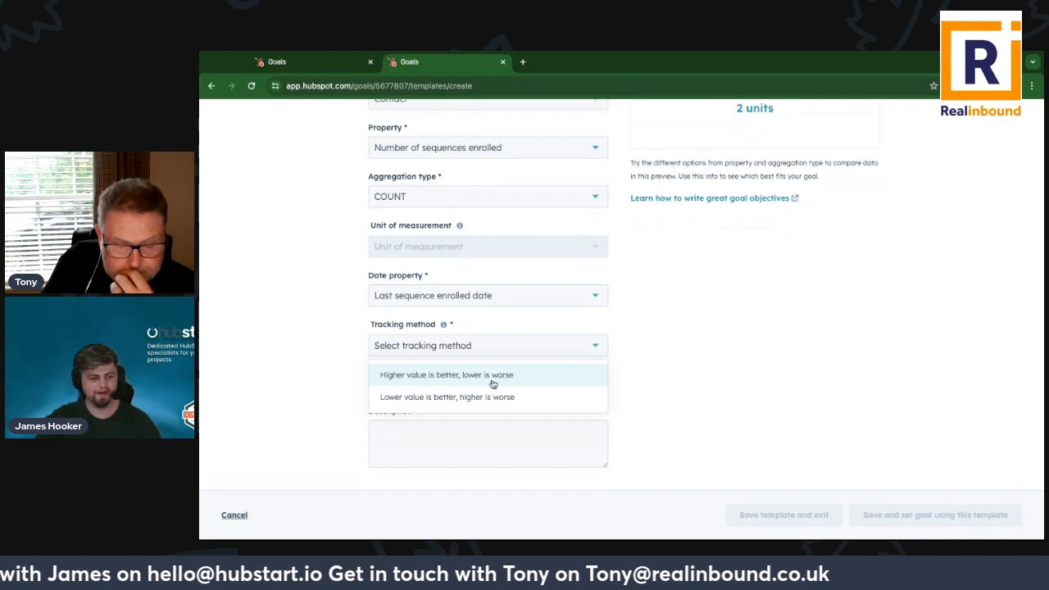
left_click(450, 377)
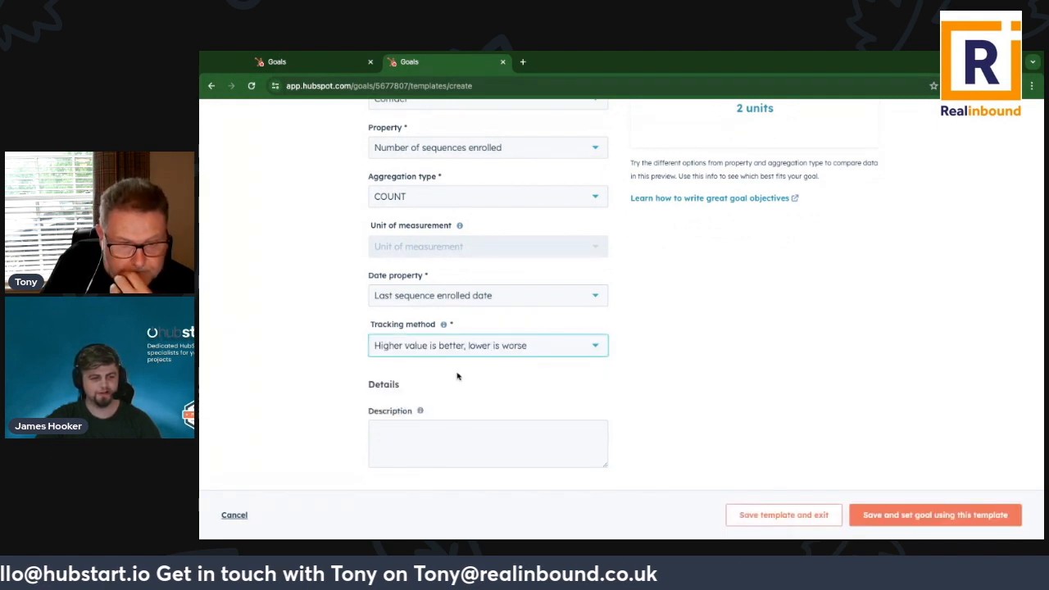
Step: Open the template's Description field for entry and look over the filled-in definition fields
left_click(554, 456)
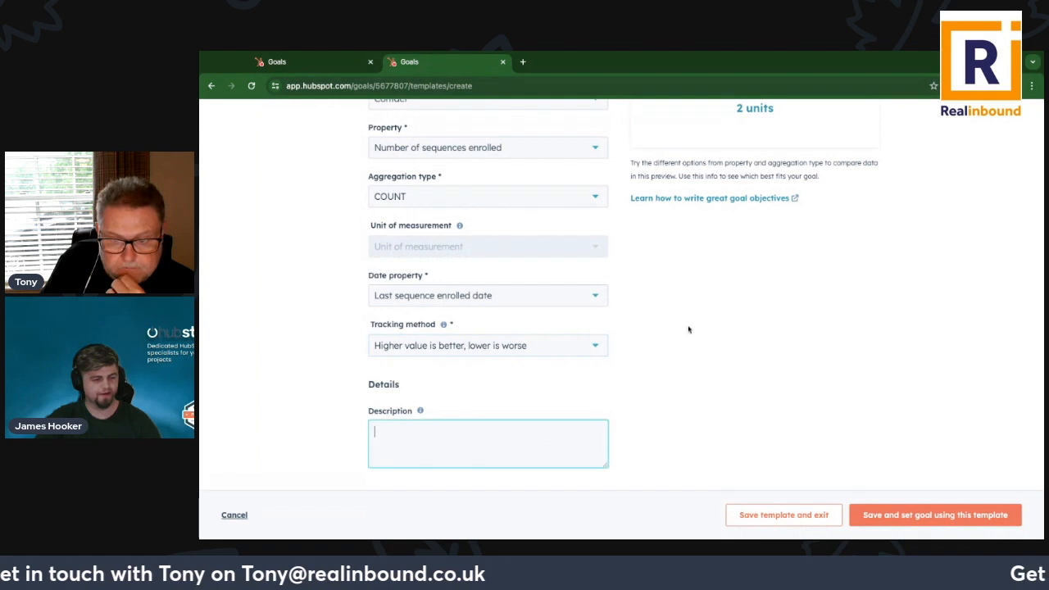
scroll(697, 310, "up", 3)
scroll(698, 312, "down", 2)
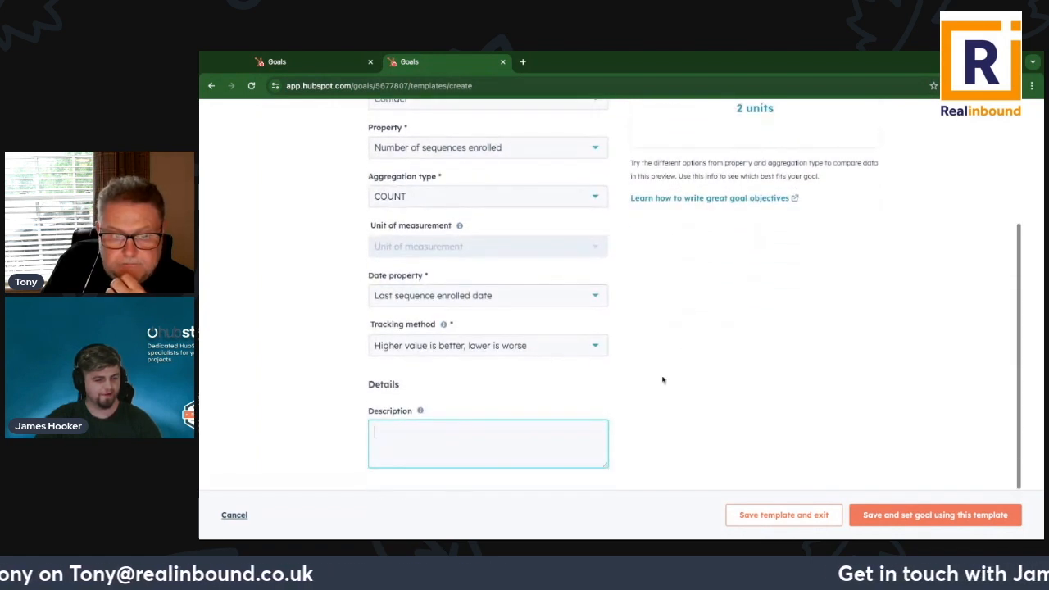
Step: Leave the description empty, save the Sequence enrolments template and start setting a goal with it, dismissing the save notice
left_click(569, 428)
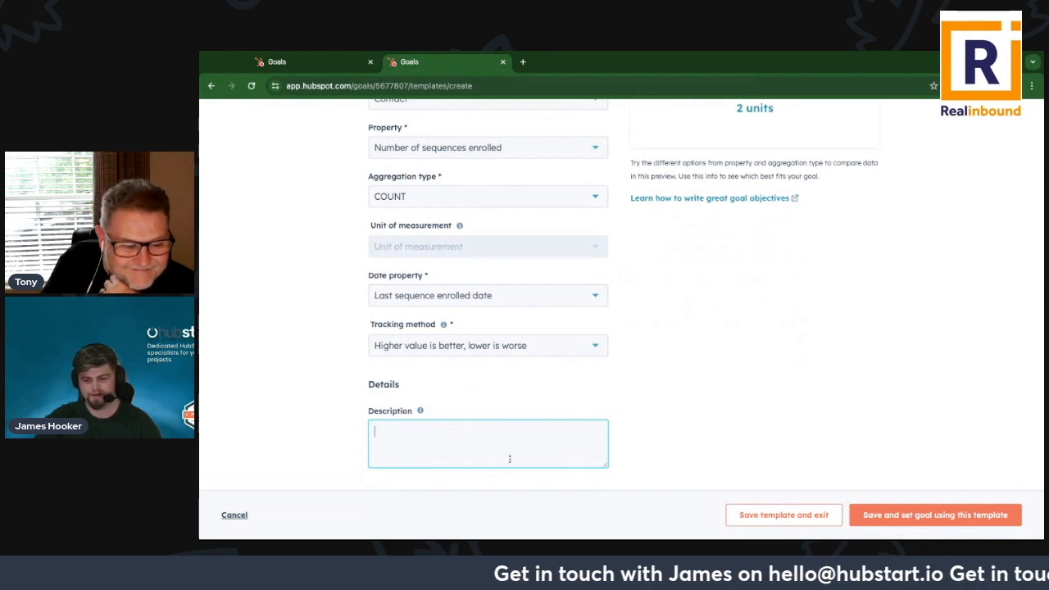
left_click(528, 410)
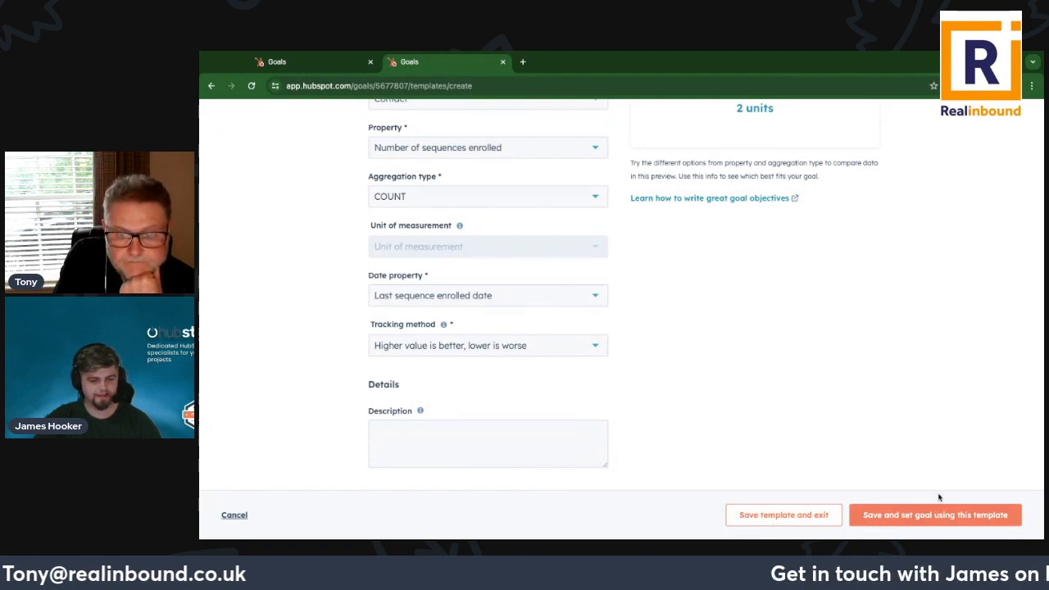
left_click(889, 515)
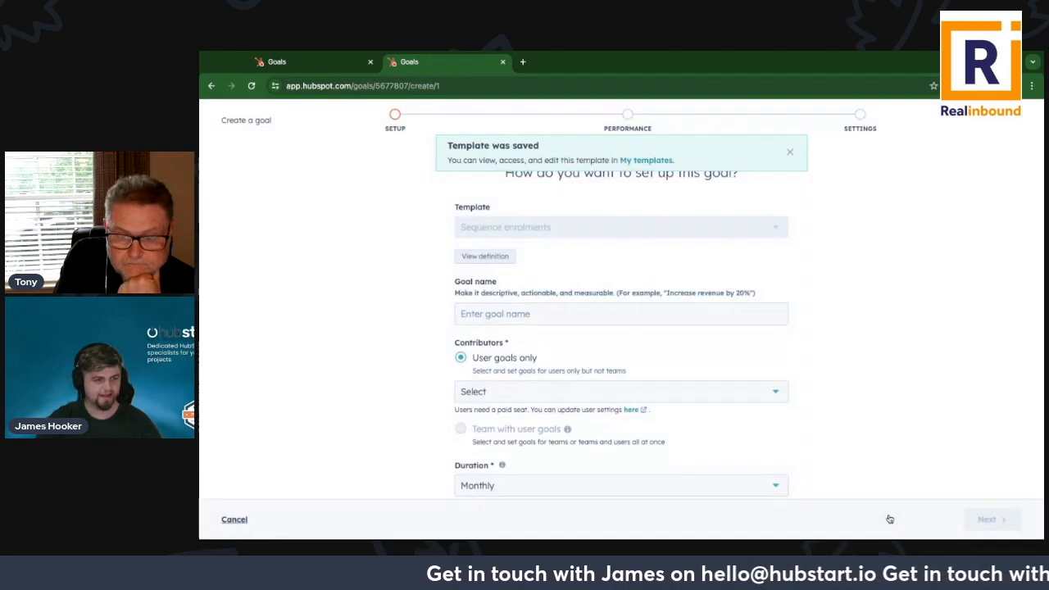
left_click(789, 152)
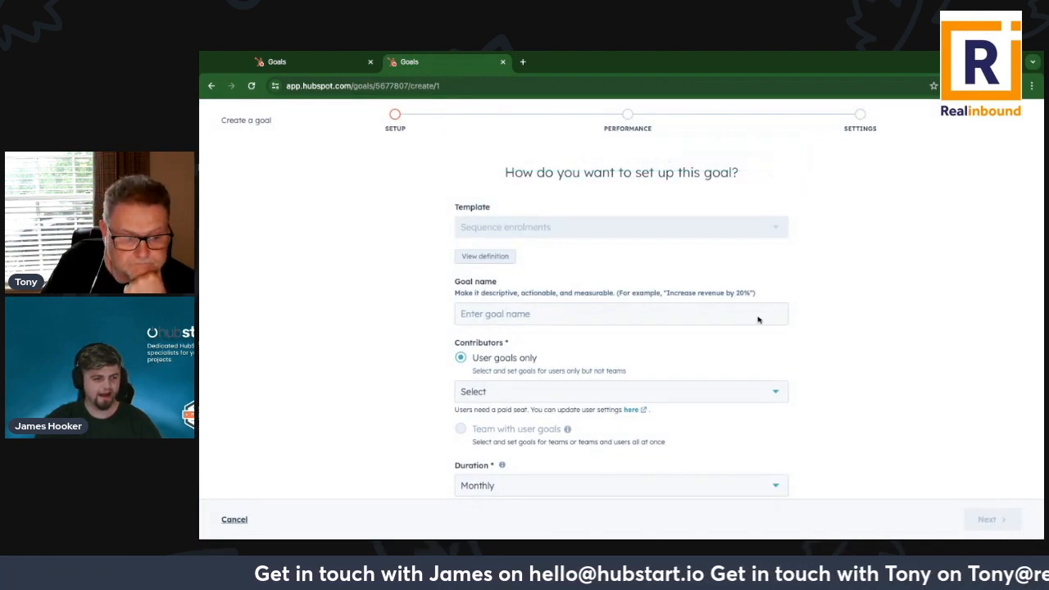
Step: Name the new goal "Sequence enrolments by quarter"
scroll(756, 338, "down", 1)
left_click(701, 276)
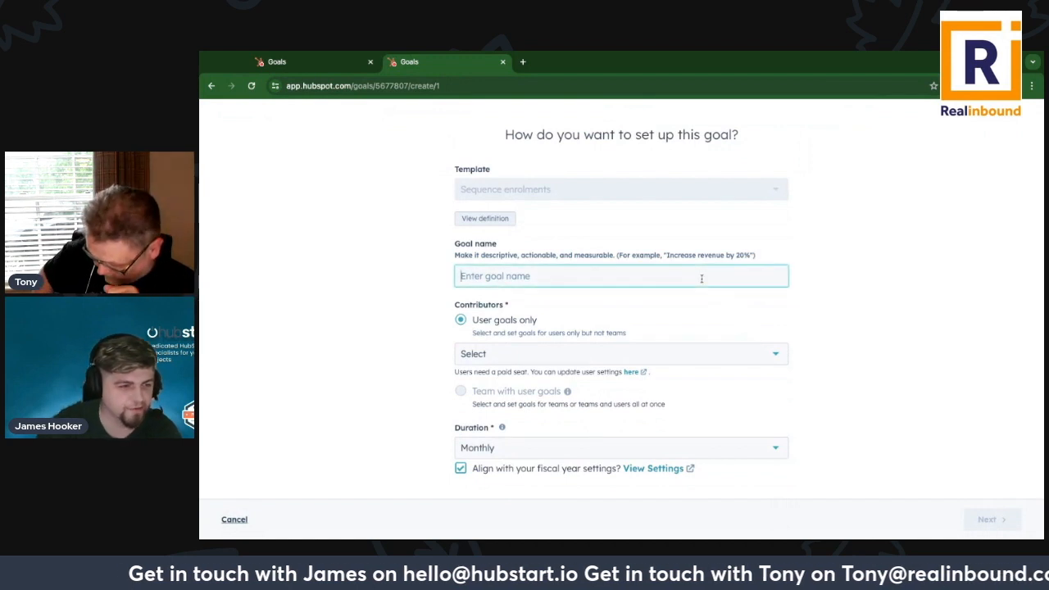
left_click(844, 267)
left_click(475, 278)
type("Sequence")
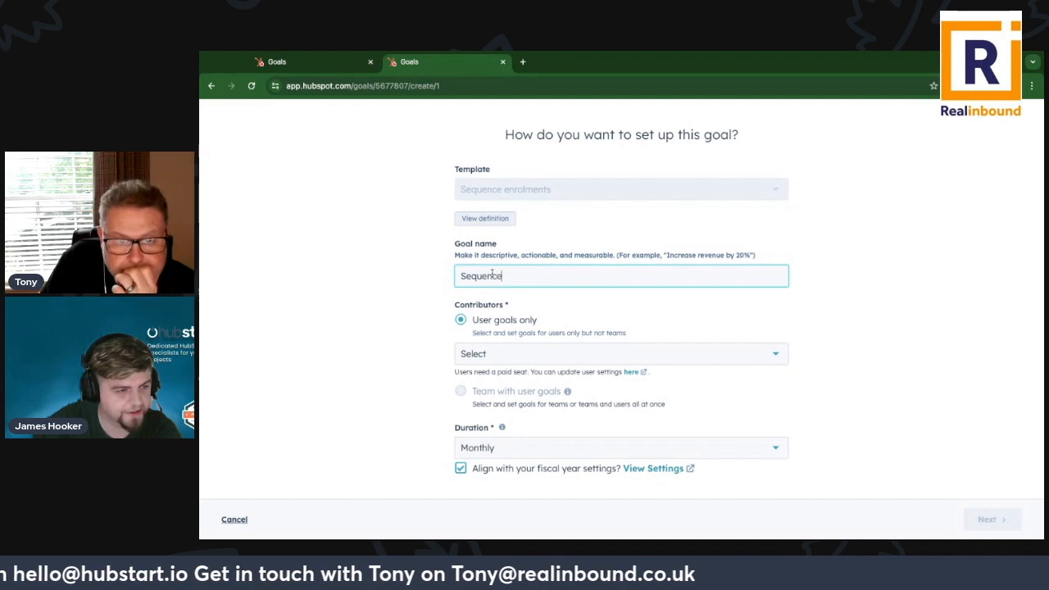
type(" enrolments by")
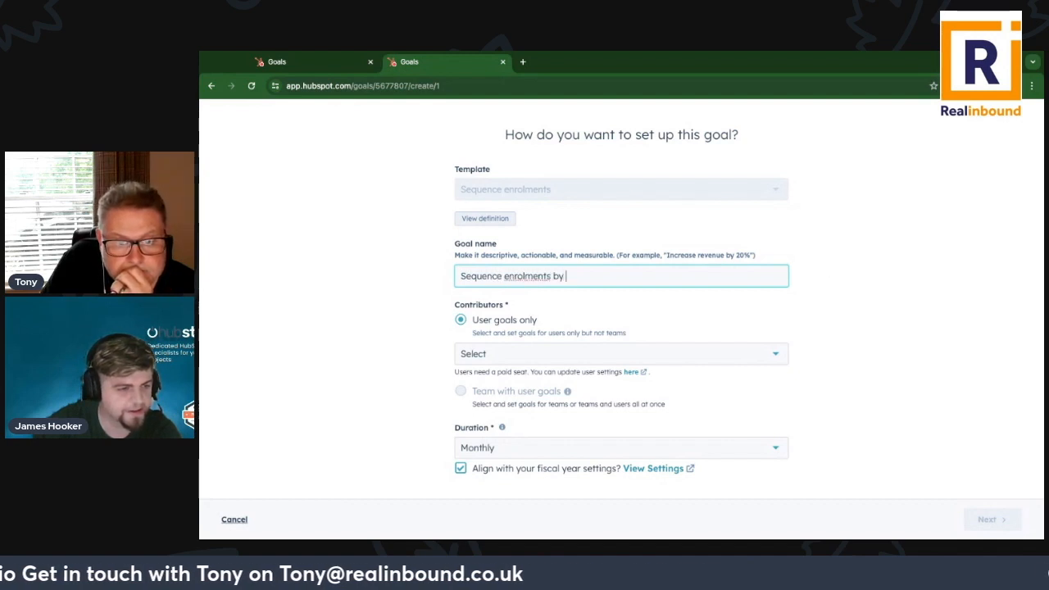
type(" quarter")
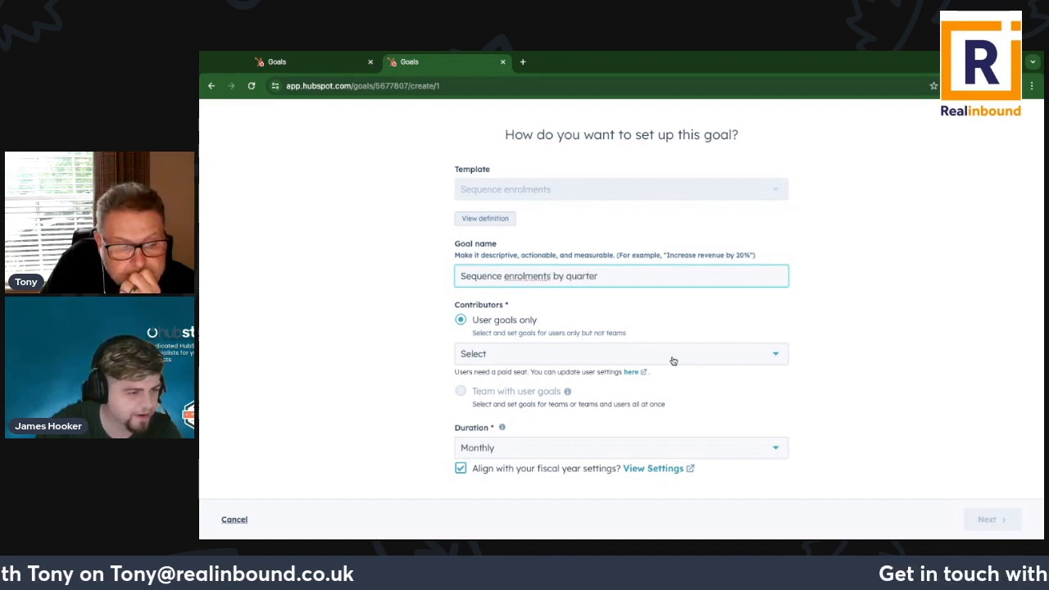
Step: Add three users as the goal's contributors, set the duration to Quarterly and proceed to the performance targets
left_click(670, 361)
left_click(532, 406)
left_click(529, 428)
left_click(510, 450)
left_click(423, 429)
left_click(504, 456)
left_click(536, 366)
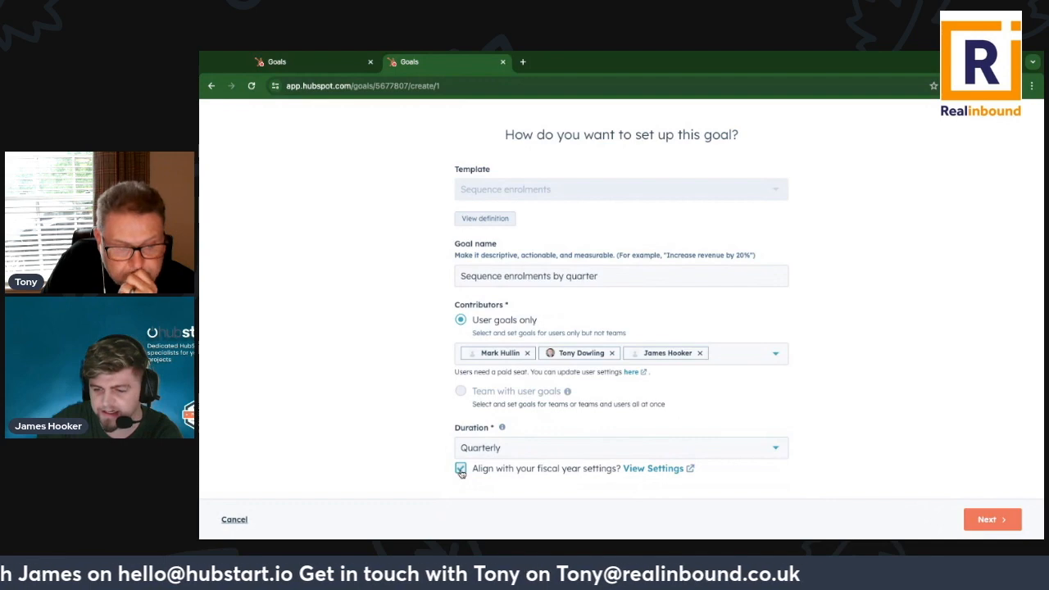
left_click(988, 519)
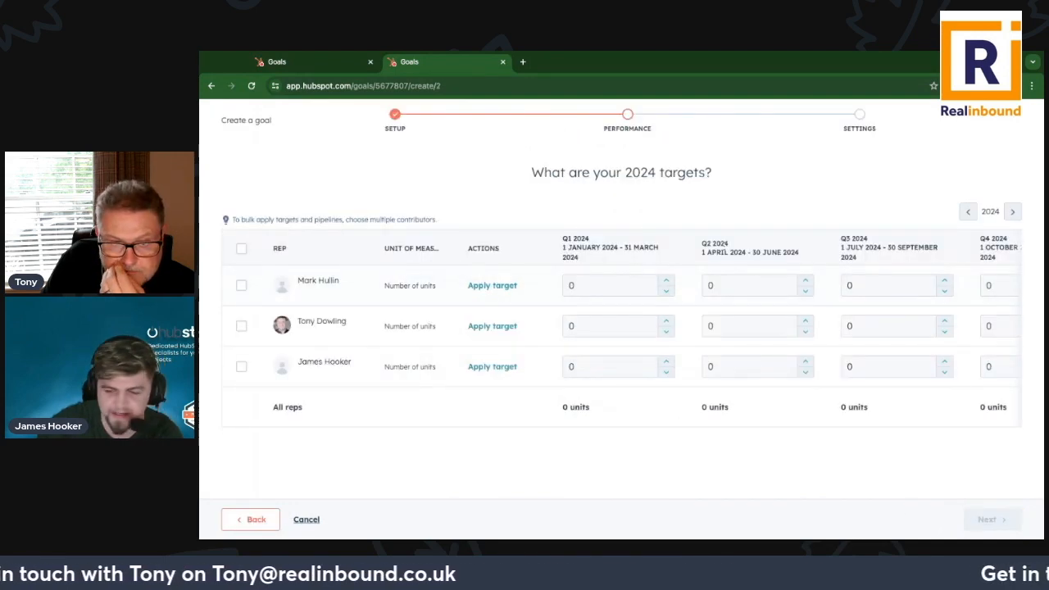
Step: Apply a target of 20 units to every 2024 quarter for each of the three contributors
left_click(492, 286)
type("20")
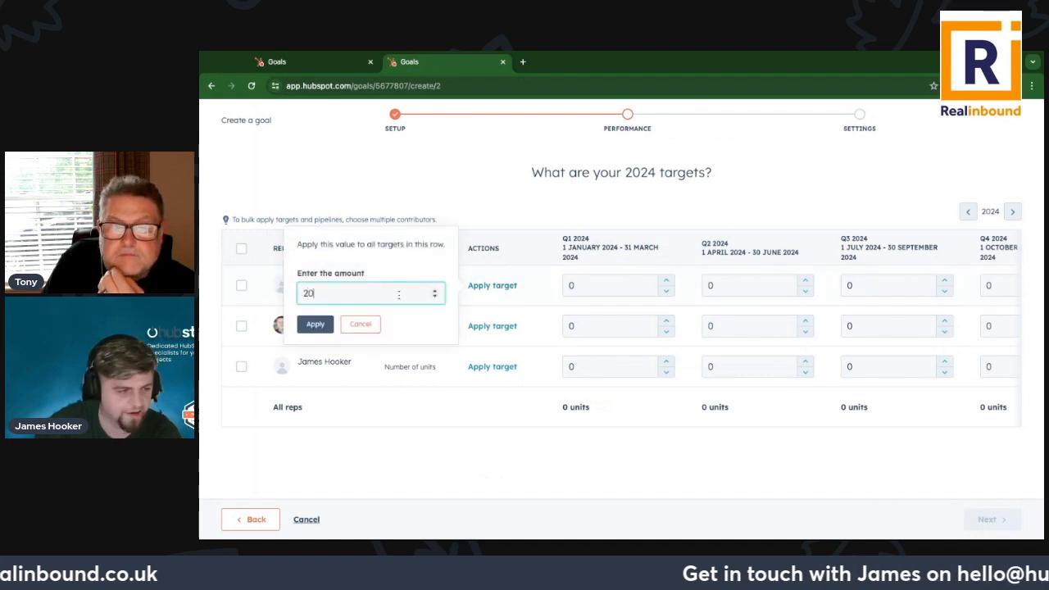
left_click(316, 323)
left_click(490, 326)
type("20")
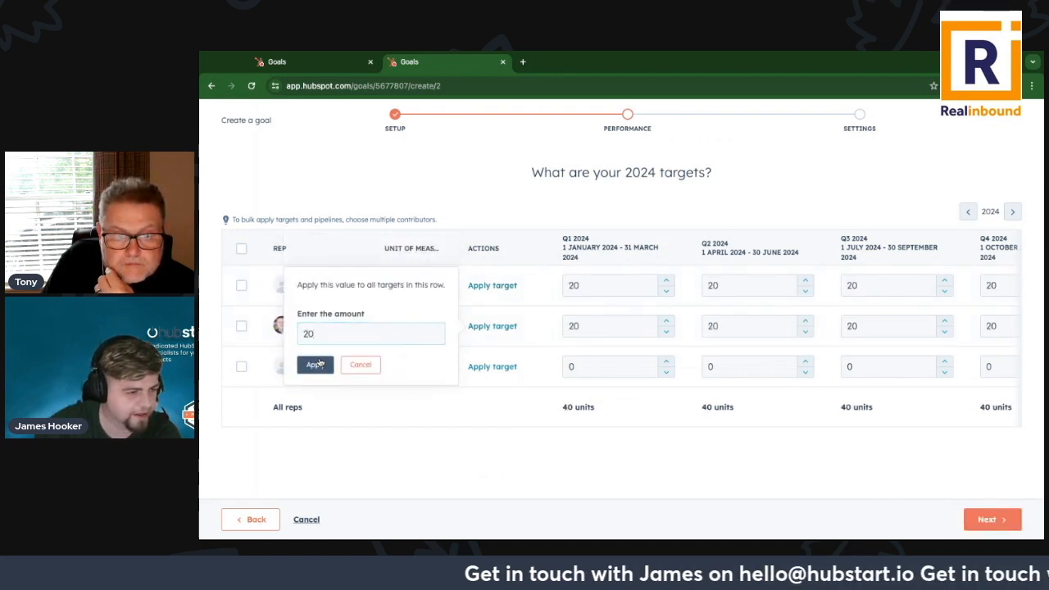
left_click(315, 365)
left_click(514, 369)
type("20")
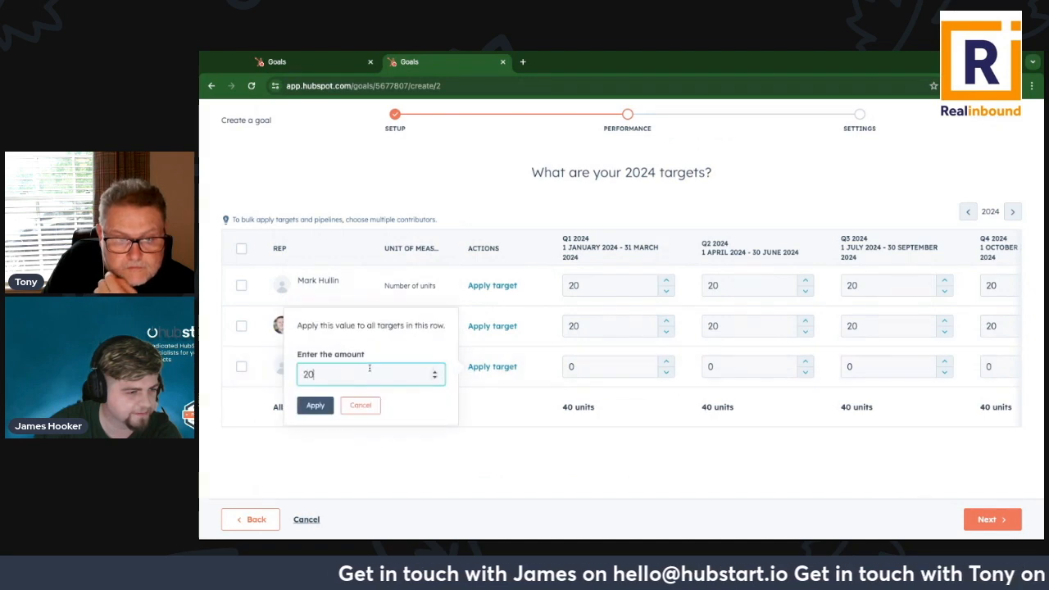
left_click(315, 404)
Step: Enable the kick-off, exceeded, achieved and missed notifications, finish creating the goal and return to the goals overview
left_click(973, 528)
left_click(477, 272)
left_click(477, 301)
left_click(474, 337)
left_click(472, 366)
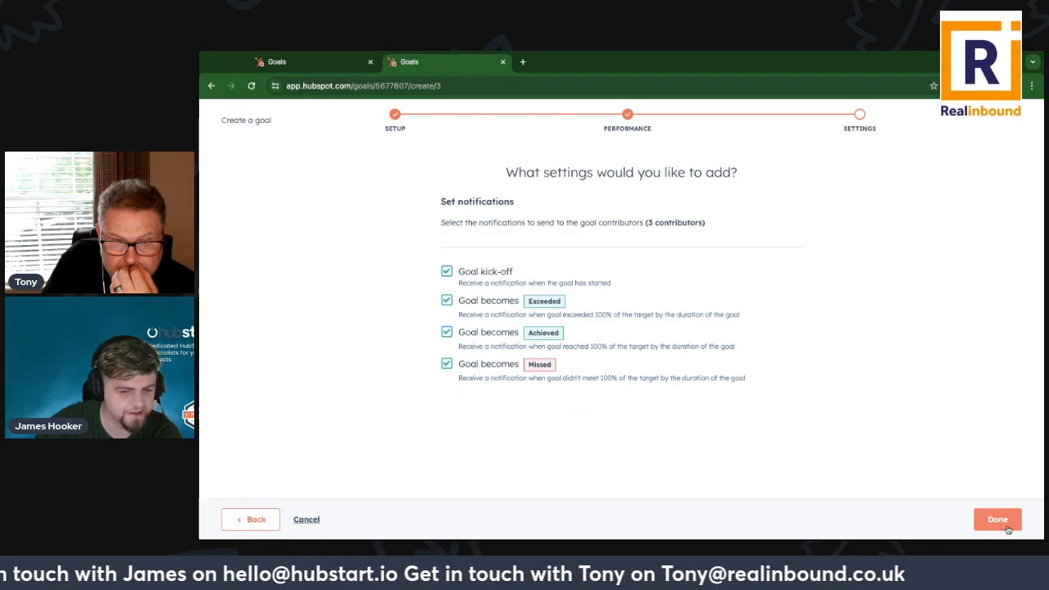
left_click(997, 519)
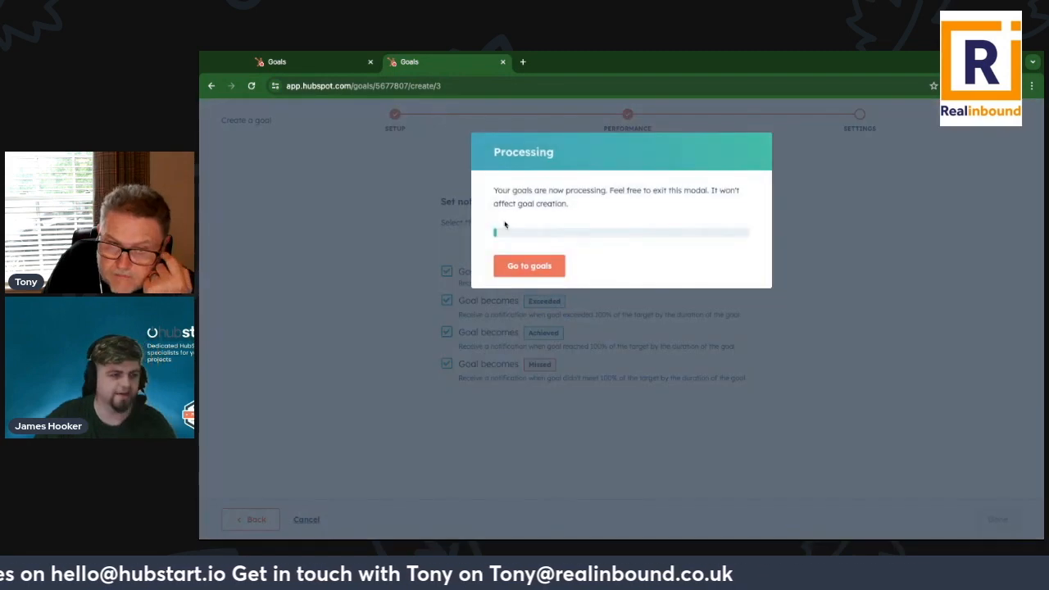
left_click(528, 273)
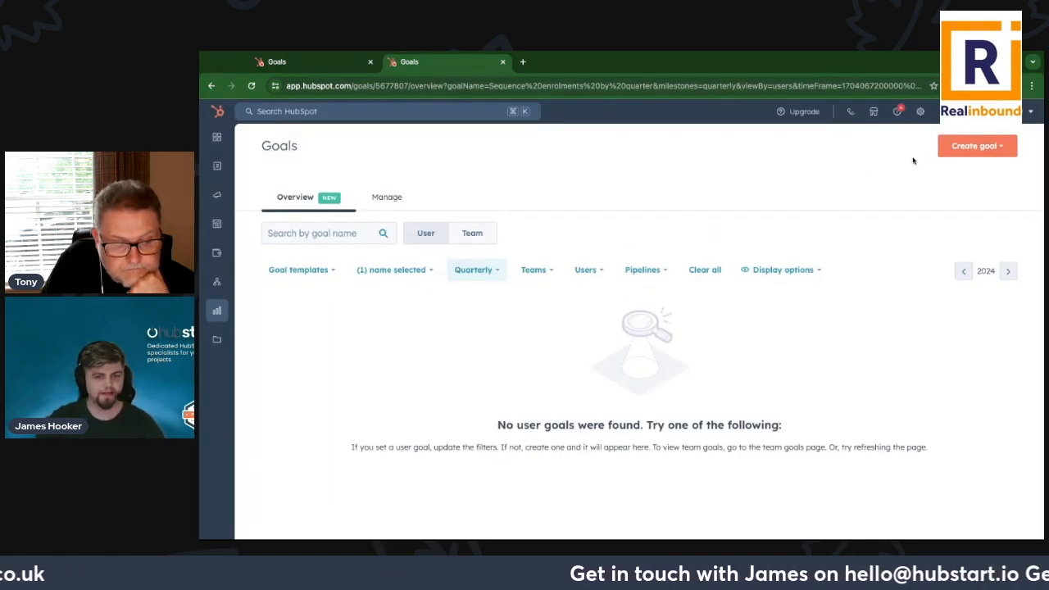
Step: Open the goal templates library and review the actions available for the Sequence enrolments template
left_click(955, 148)
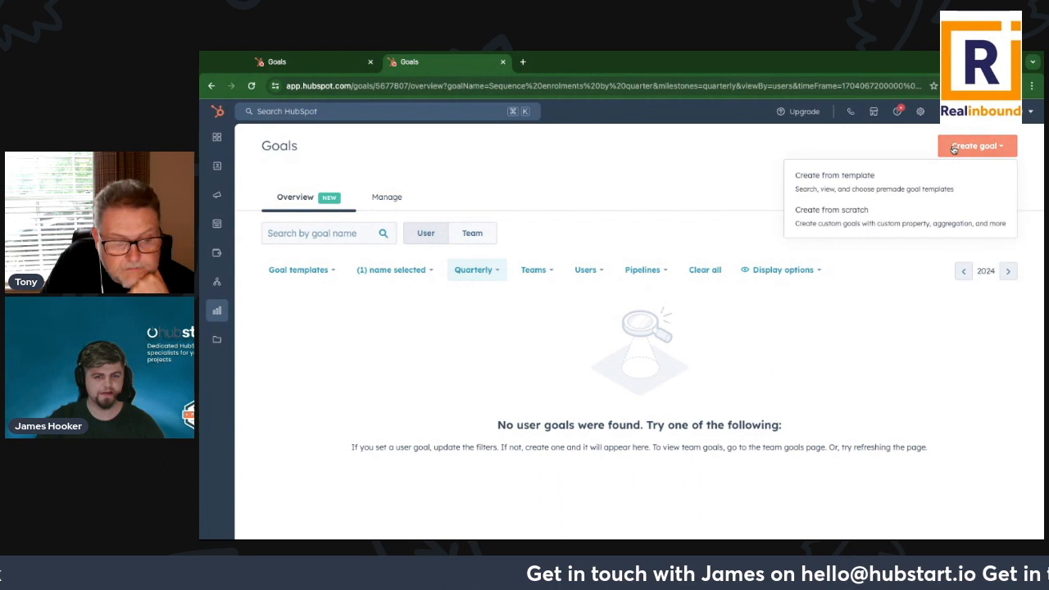
left_click(846, 189)
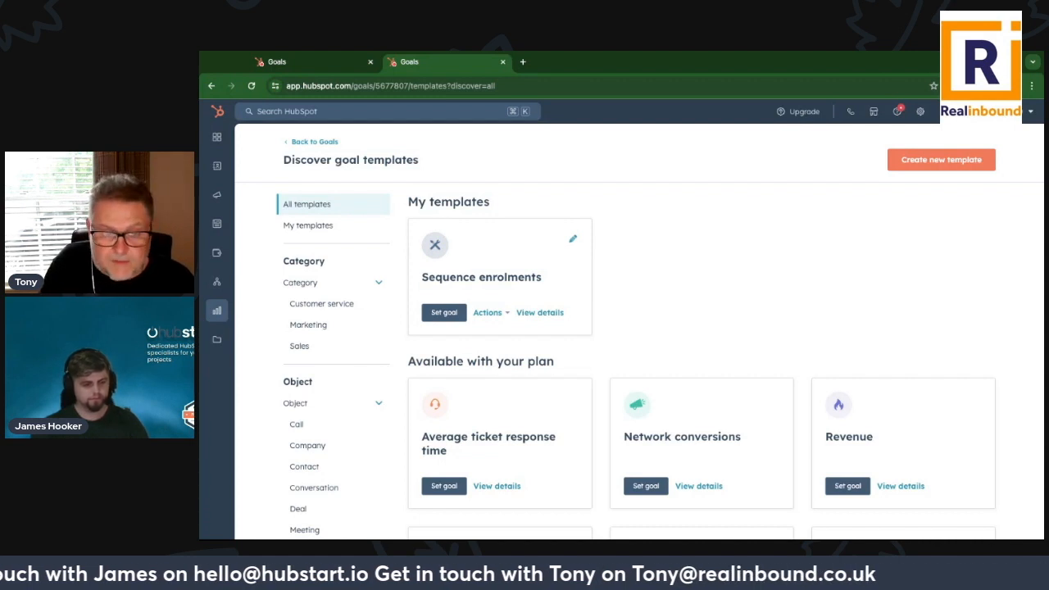
left_click(490, 312)
left_click(724, 295)
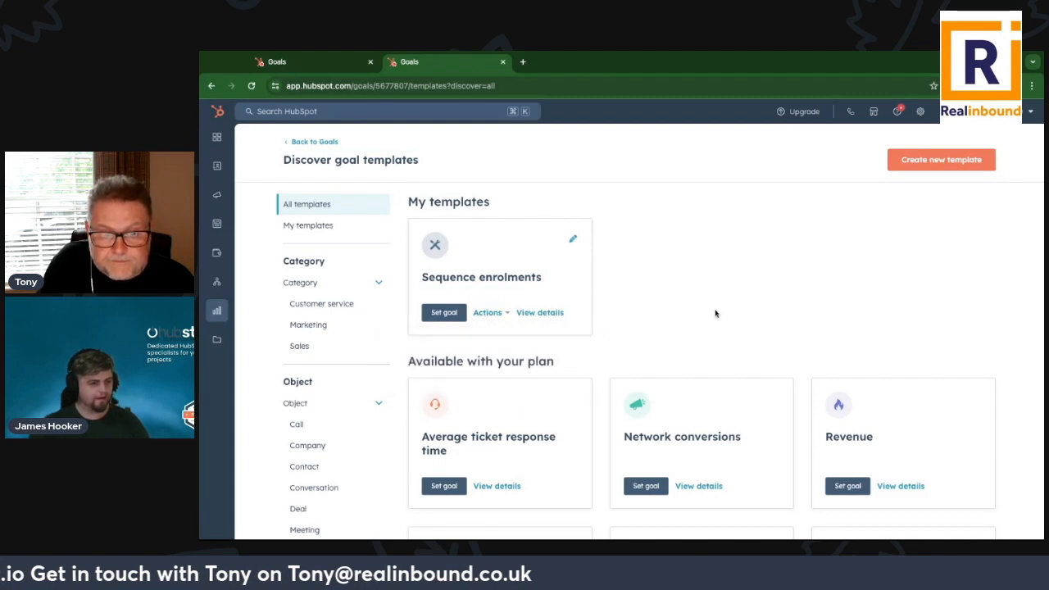
left_click(492, 312)
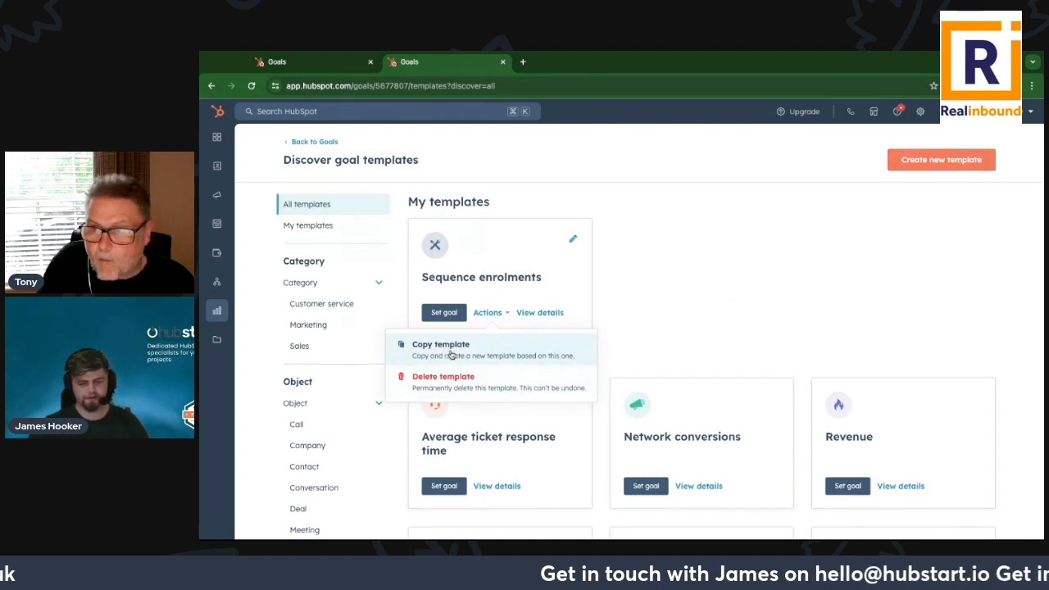
left_click(683, 296)
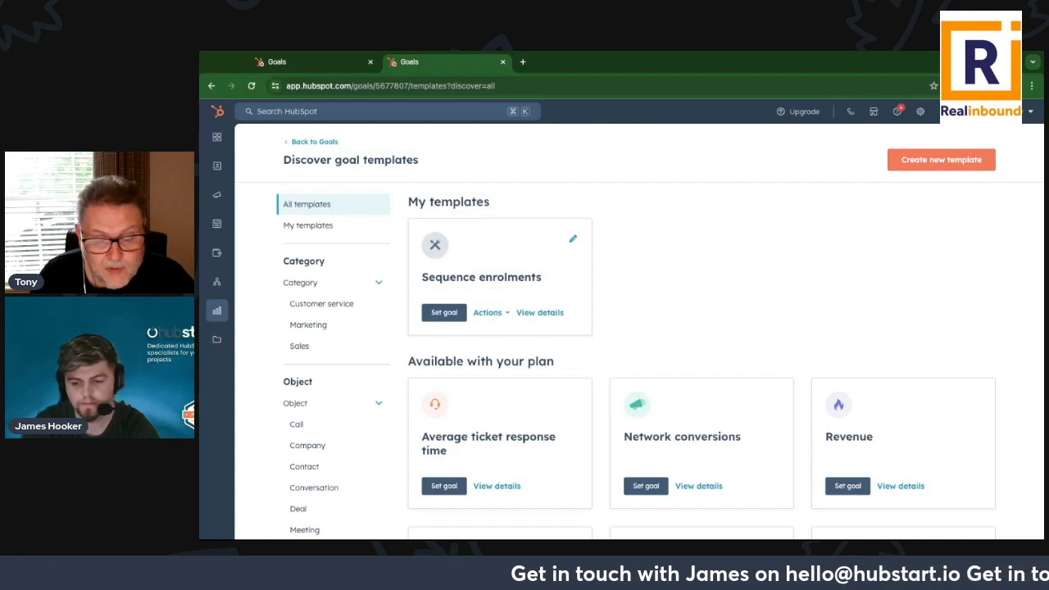
left_click(488, 312)
left_click(642, 258)
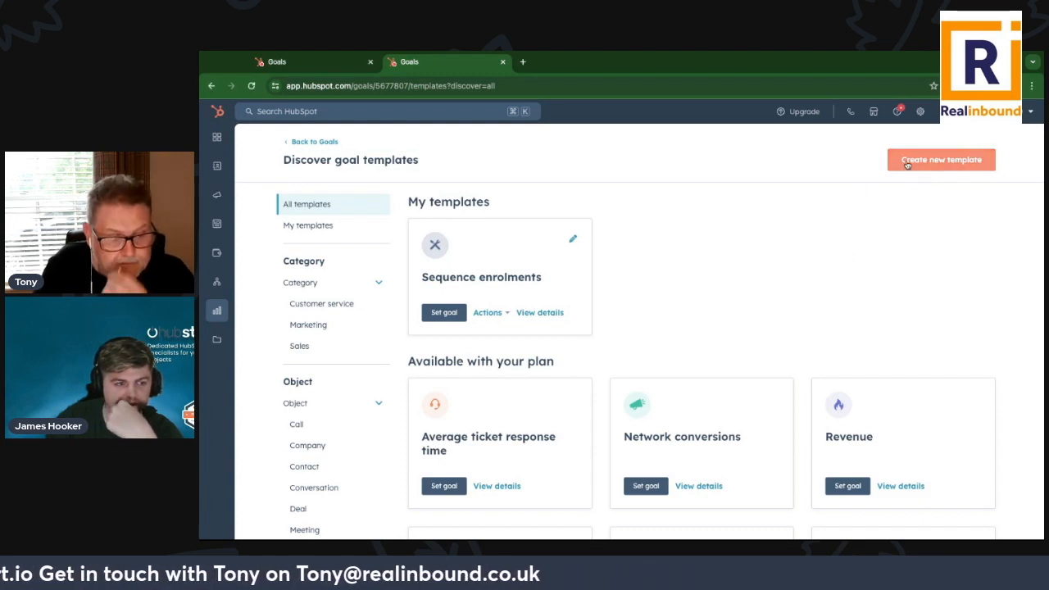
left_click(488, 312)
left_click(629, 276)
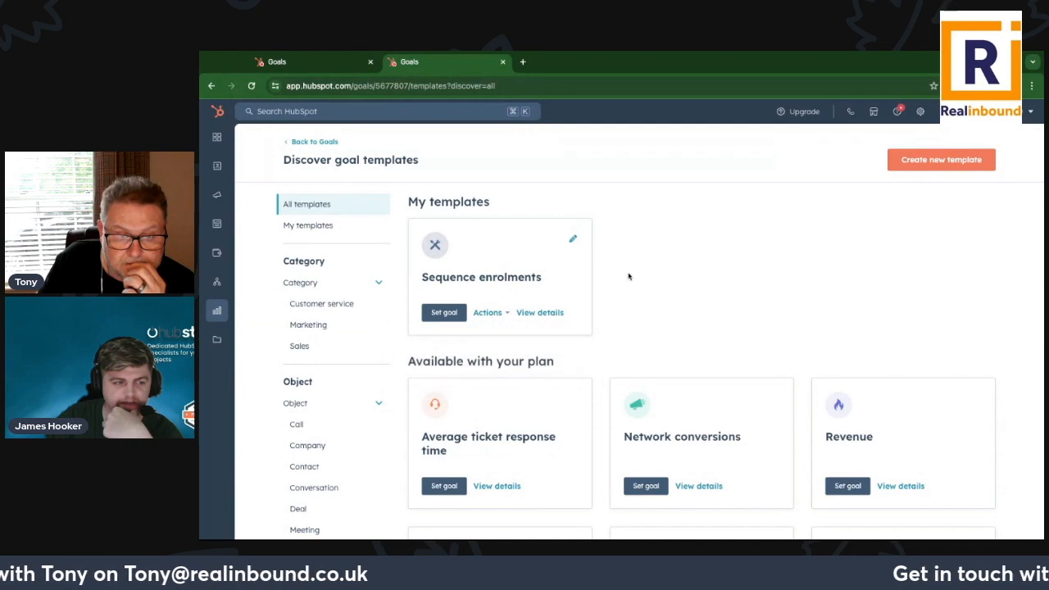
Step: Start a new goal template, browse the object types and the properties offered for the Company object, and discard it
left_click(973, 161)
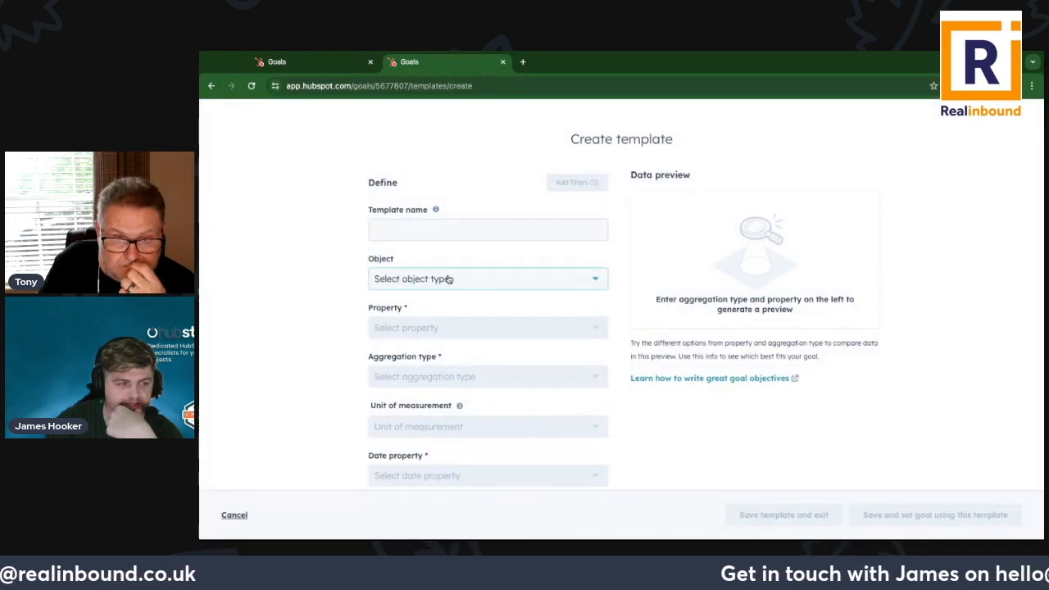
left_click(448, 279)
scroll(451, 349, "down", 1)
scroll(446, 344, "up", 1)
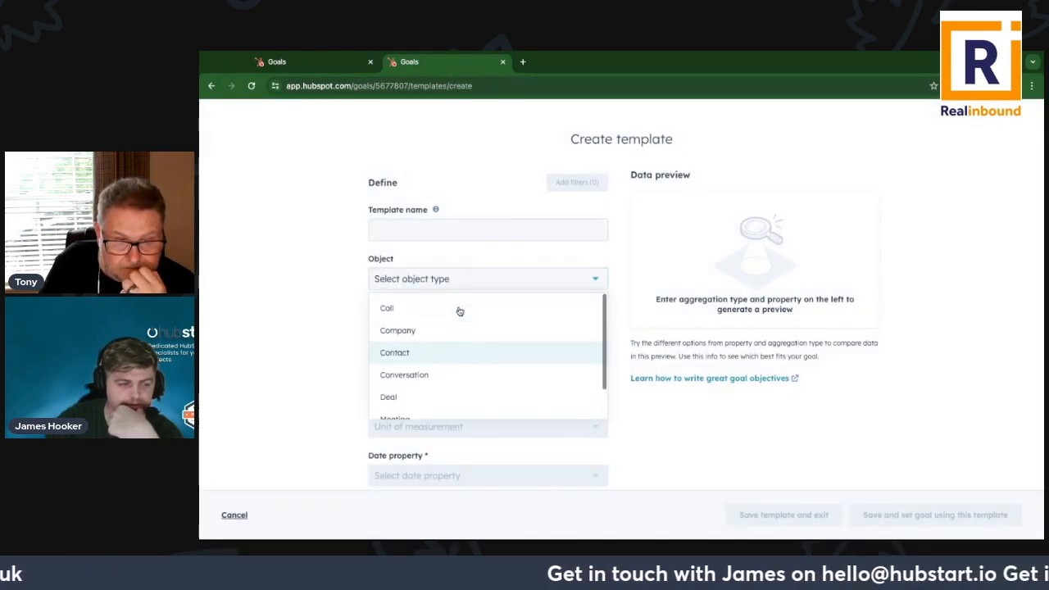
left_click(454, 330)
left_click(426, 328)
scroll(425, 434, "down", 3)
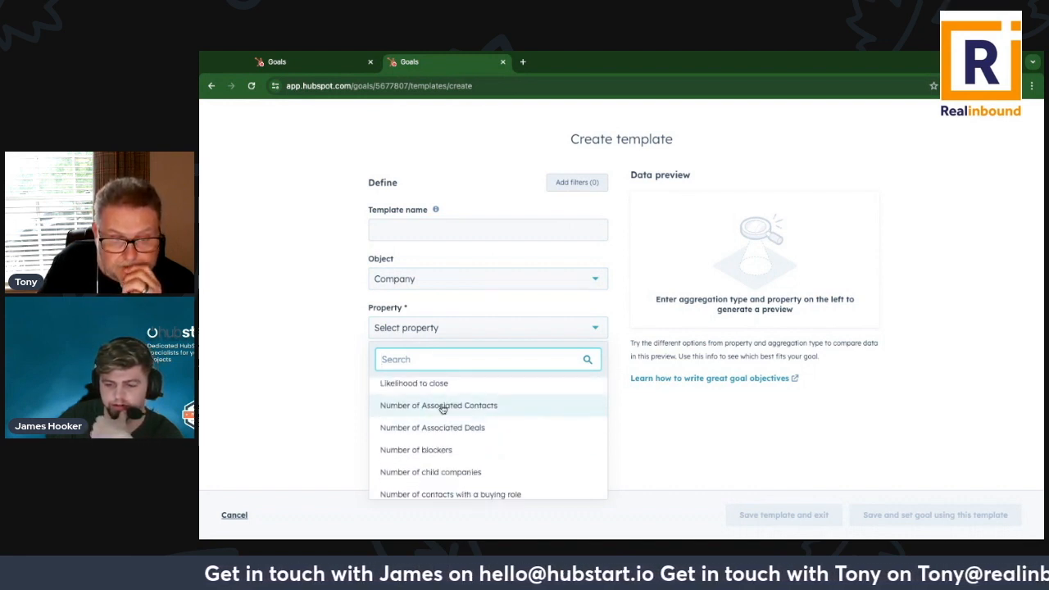
left_click(282, 451)
left_click(232, 517)
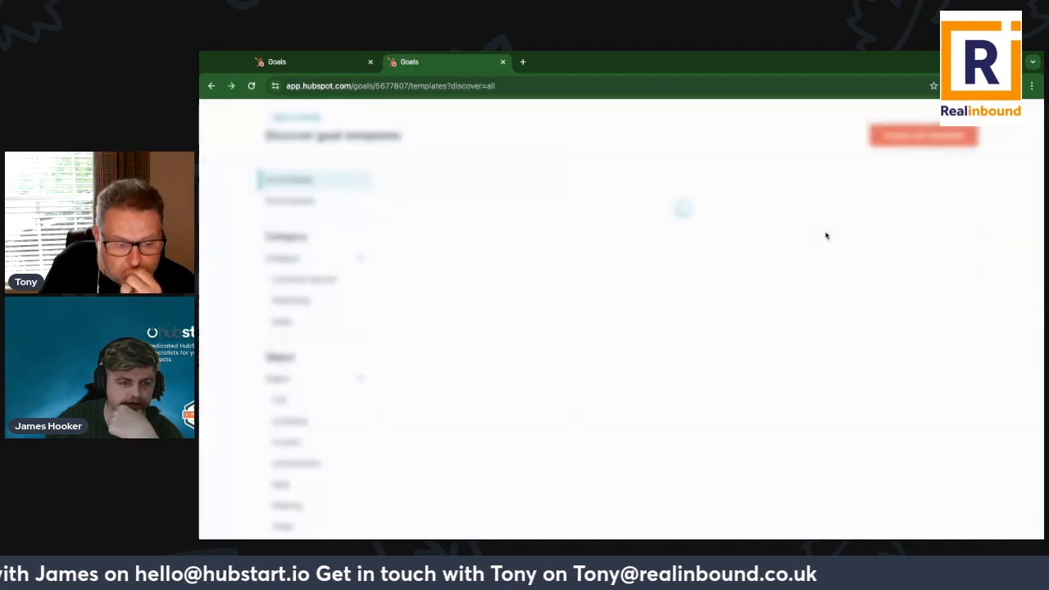
Step: Open the account settings in a new browser tab and go to the Custom Objects settings
middle_click(920, 111)
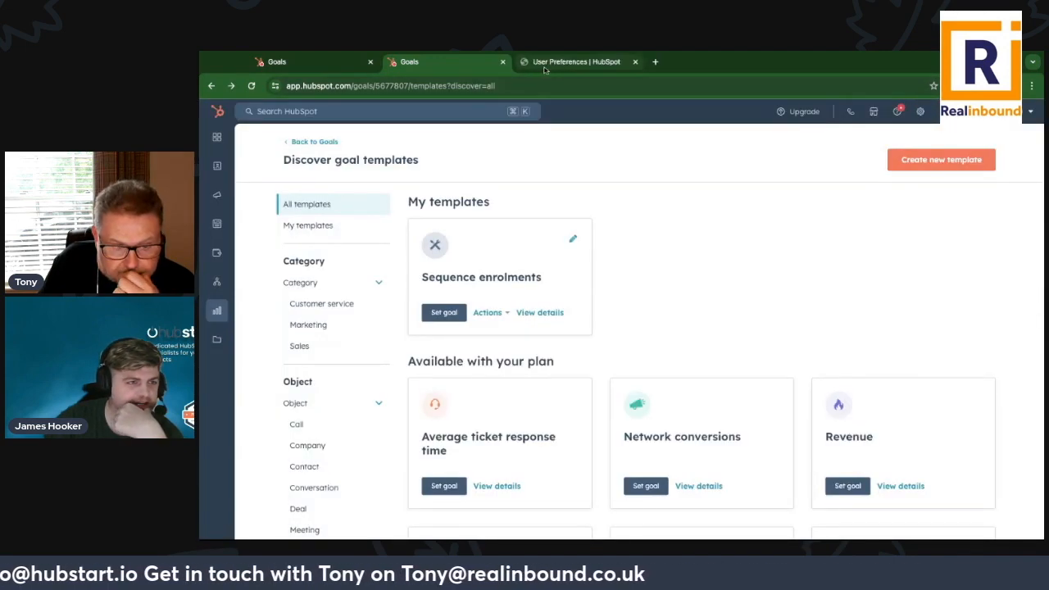
left_click(539, 63)
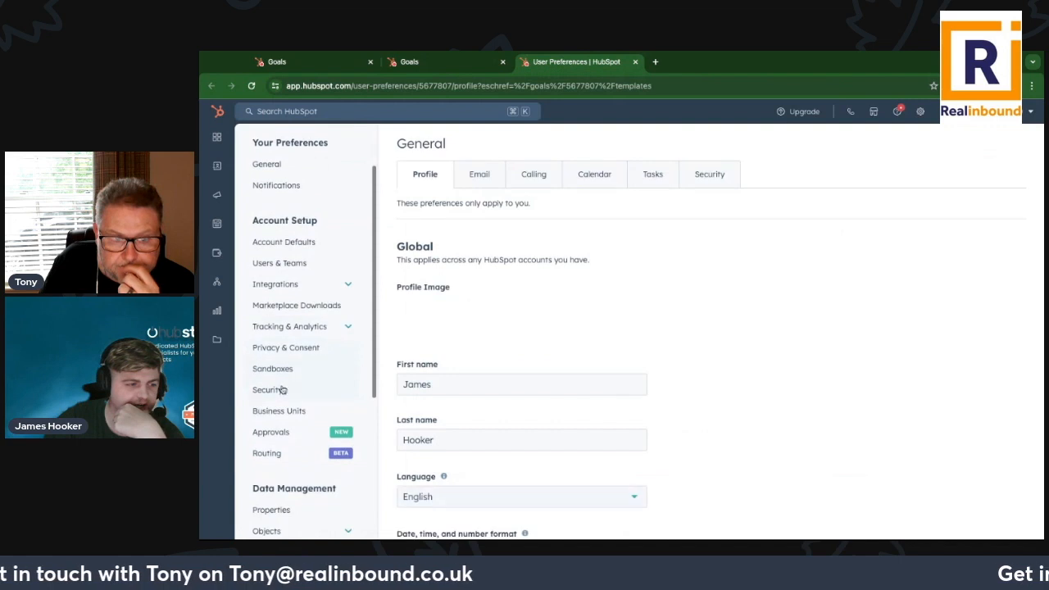
scroll(311, 382, "down", 3)
left_click(314, 375)
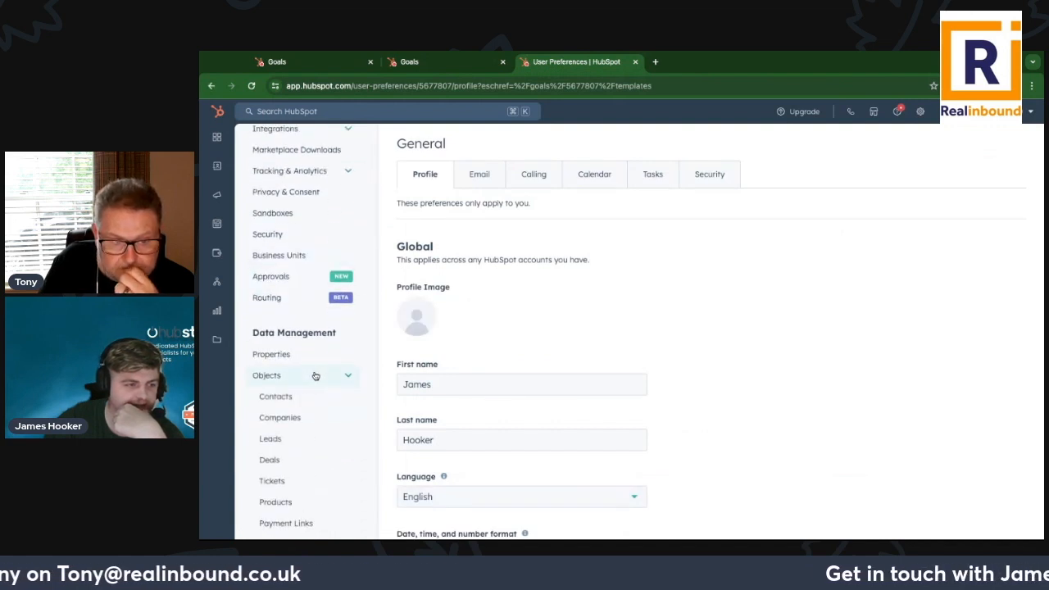
scroll(307, 410, "down", 4)
left_click(277, 485)
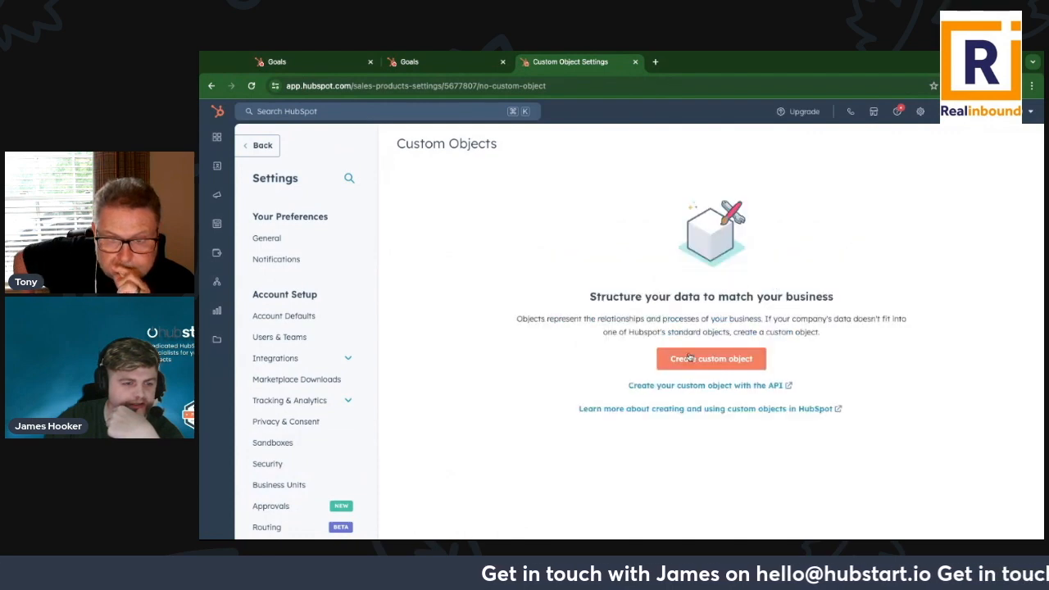
Step: Start a custom object with singular name "Car" and plural name "Cars", and look over its display property fields
left_click(684, 364)
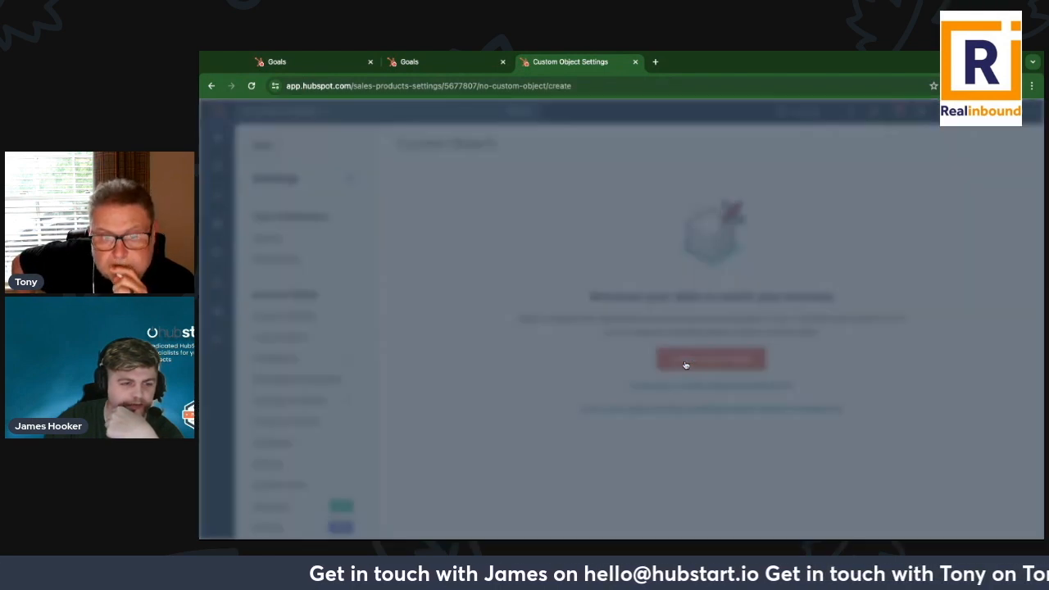
left_click(781, 248)
type("Cars")
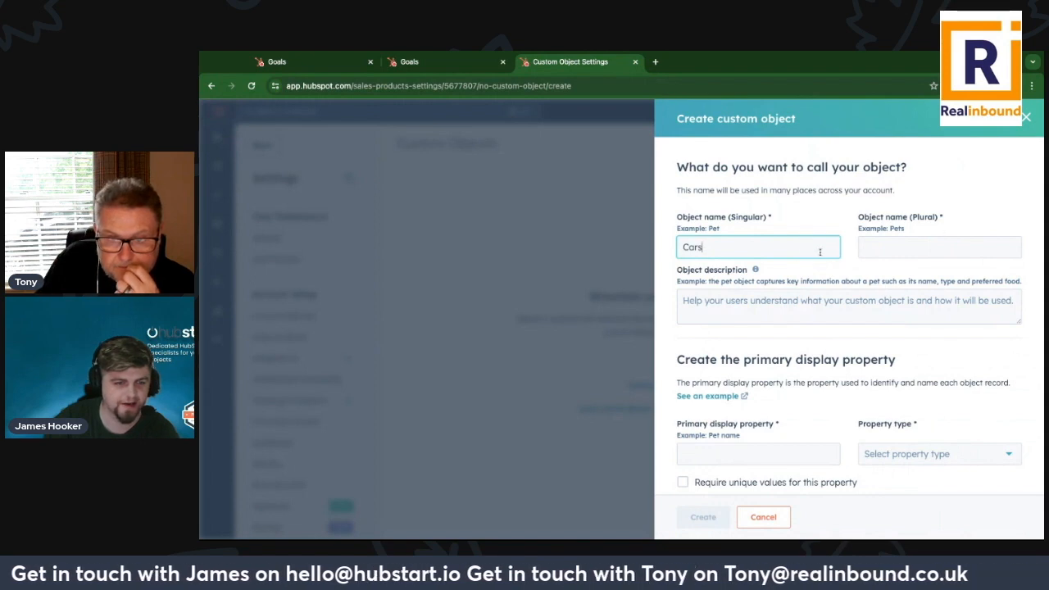
key("BackSpace")
key("Tab")
type("Cars")
scroll(800, 237, "down", 3)
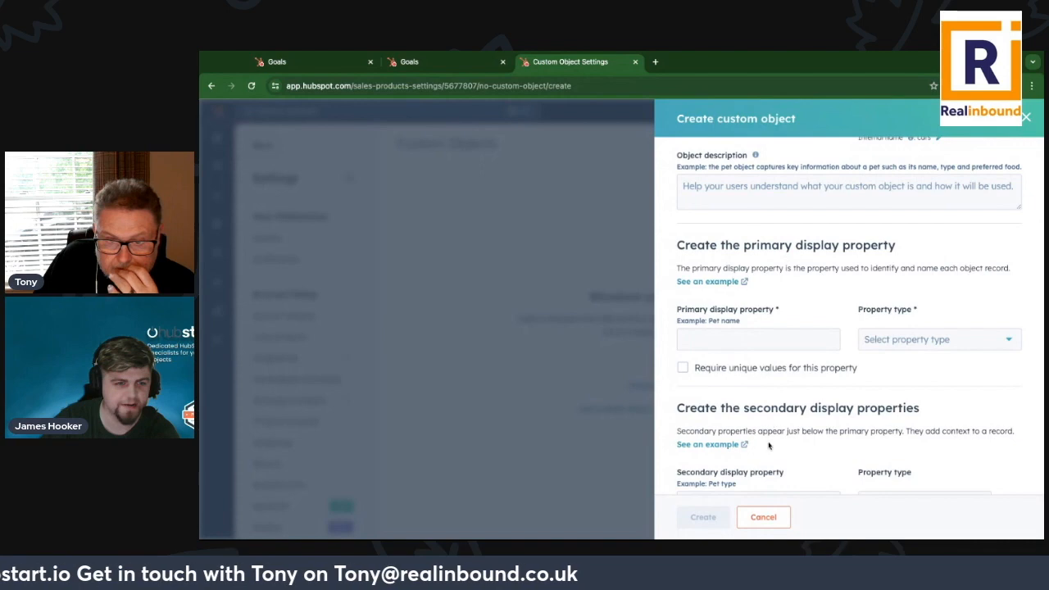
scroll(839, 203, "down", 1)
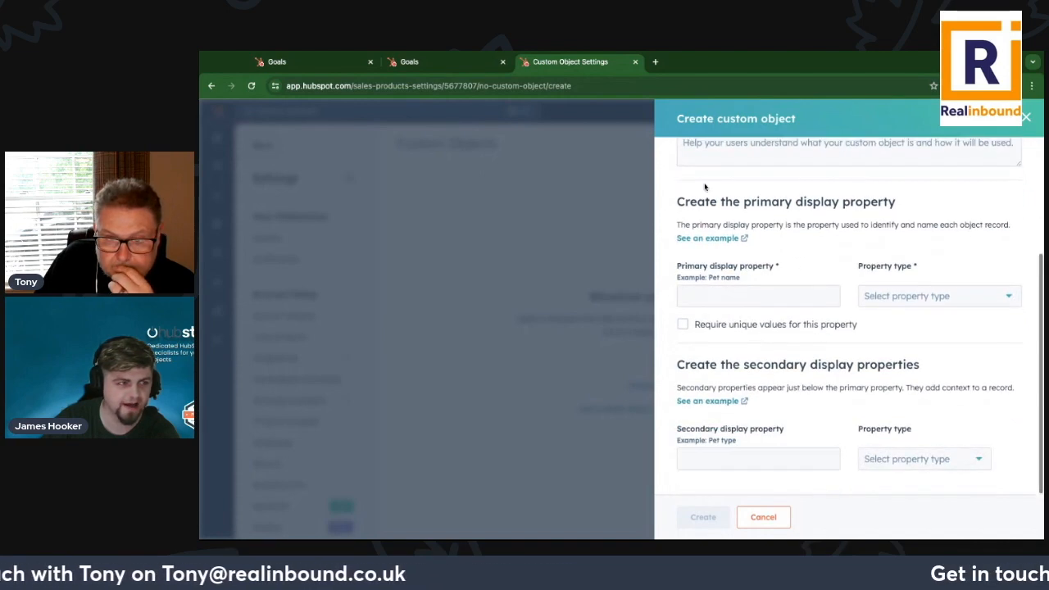
Step: Switch back to the goal templates, start a new template to review its object types and remaining definition fields, and cancel it
left_click(438, 66)
left_click(901, 160)
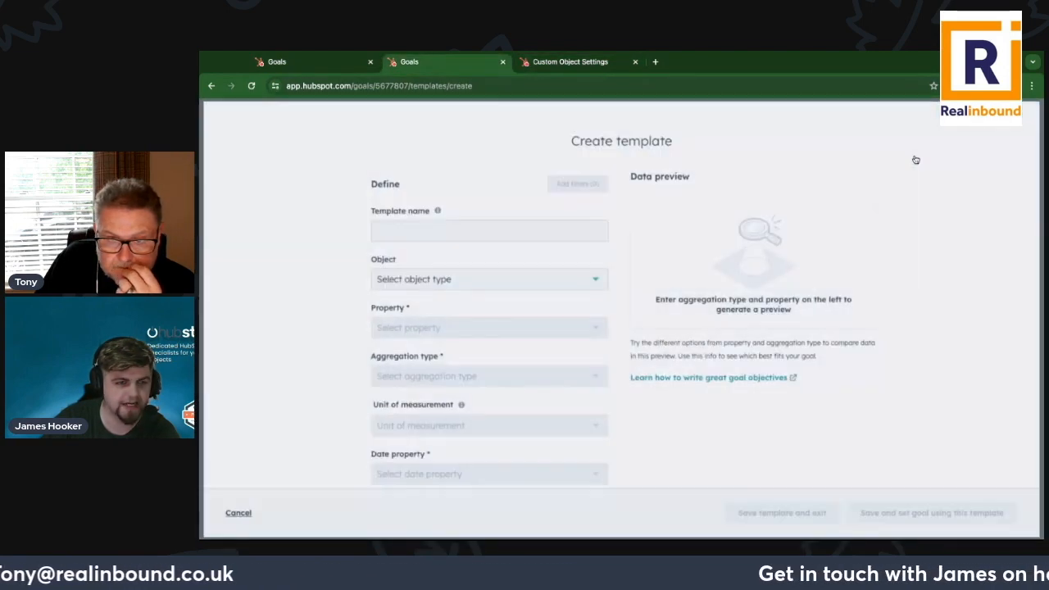
left_click(449, 288)
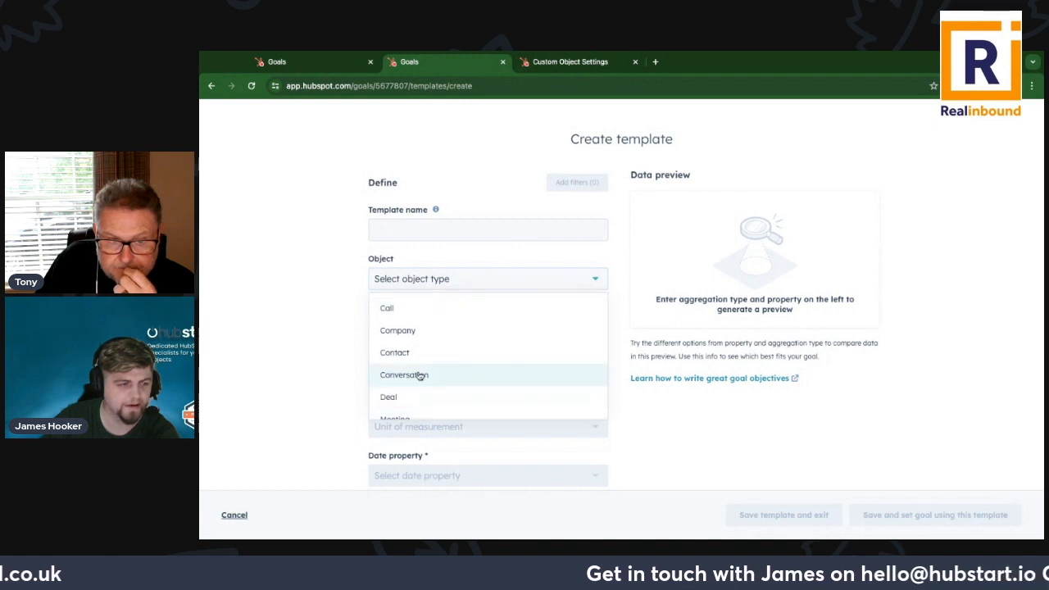
scroll(449, 389, "down", 2)
scroll(450, 388, "up", 2)
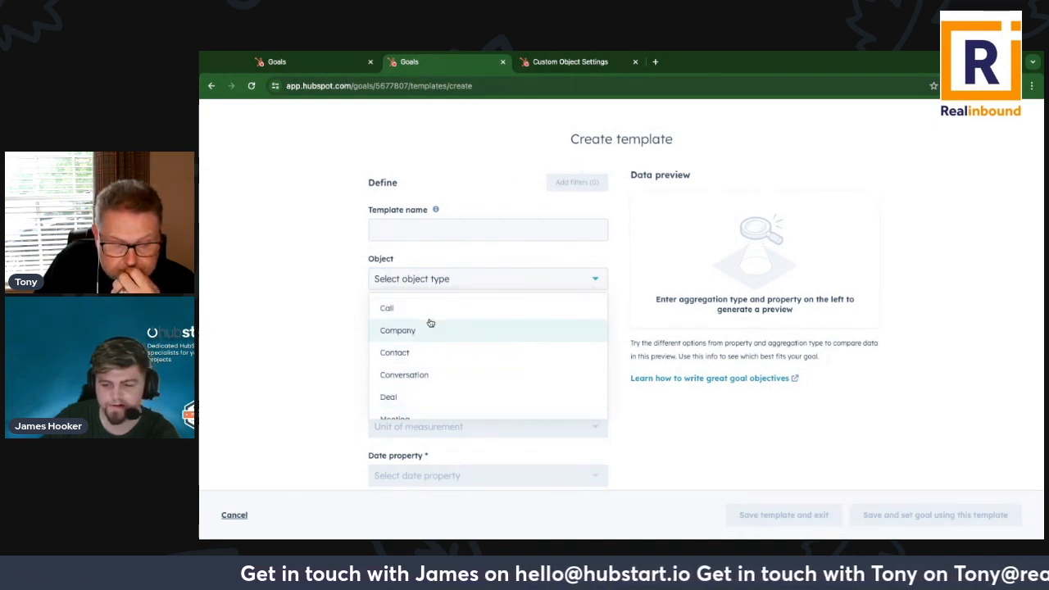
left_click(258, 380)
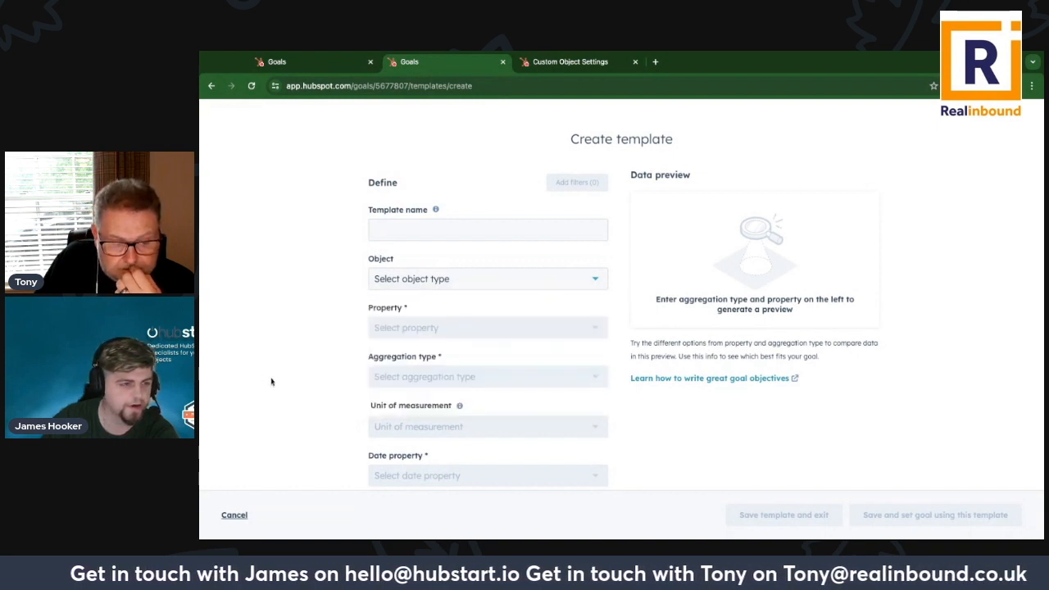
scroll(332, 437, "down", 1)
scroll(337, 438, "down", 2)
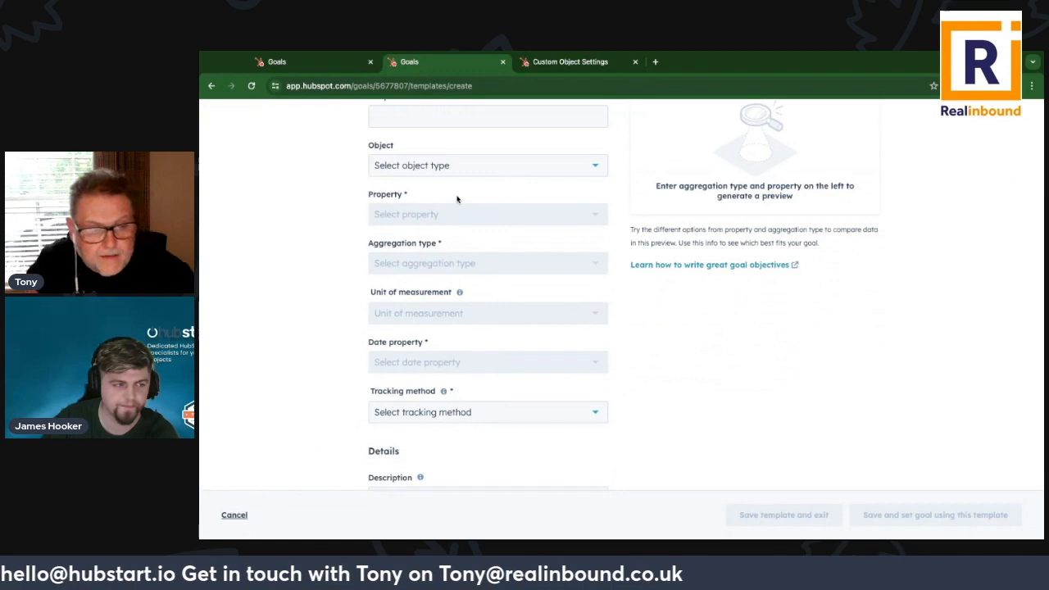
left_click(237, 516)
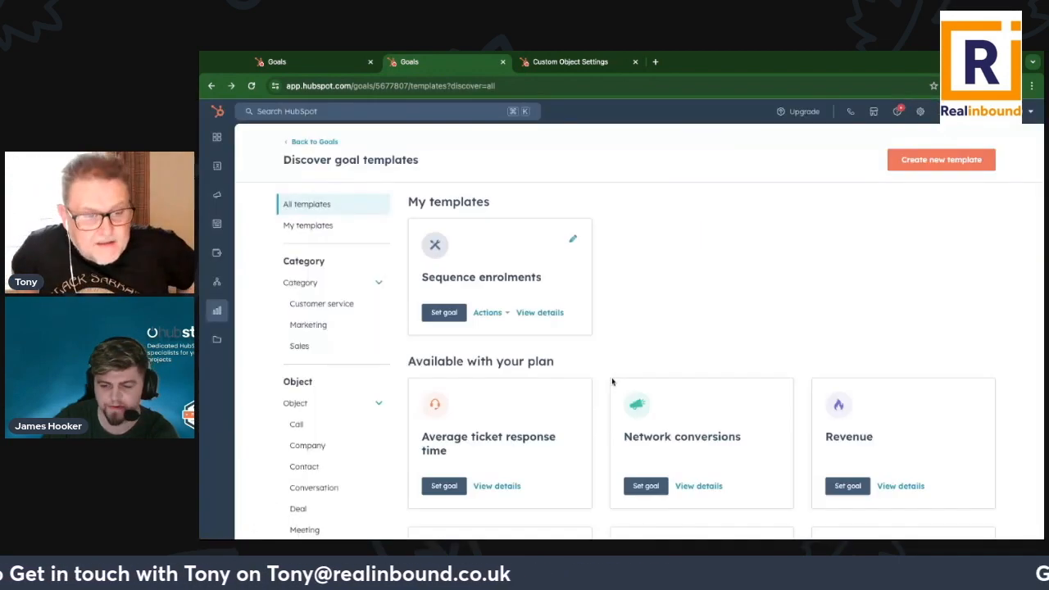
Step: Look over the templates available with the plan, and check the object list and property field of another blank template before discarding it
scroll(778, 305, "down", 3)
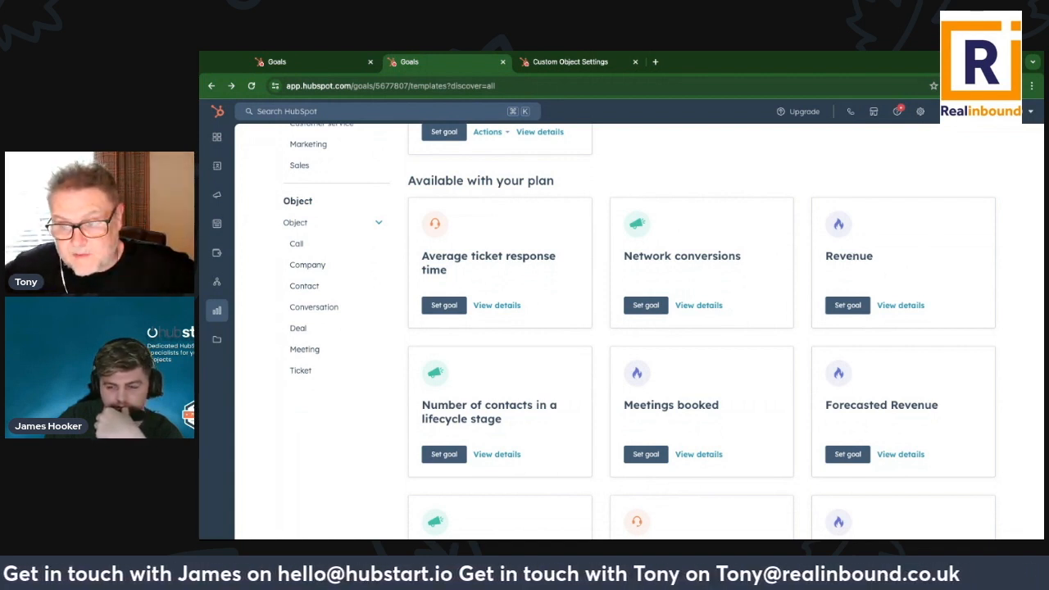
scroll(775, 235, "up", 1)
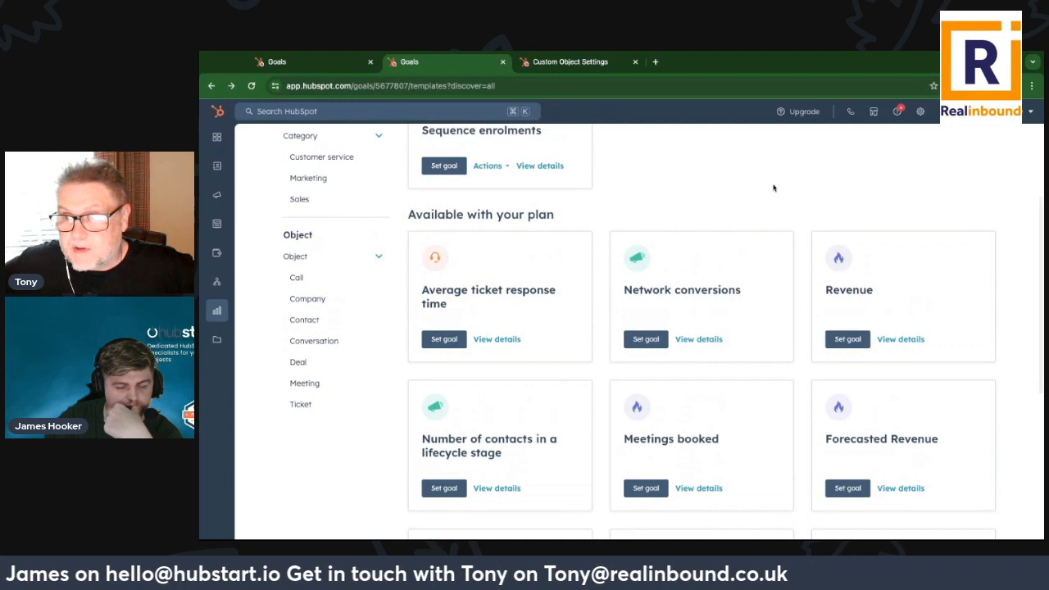
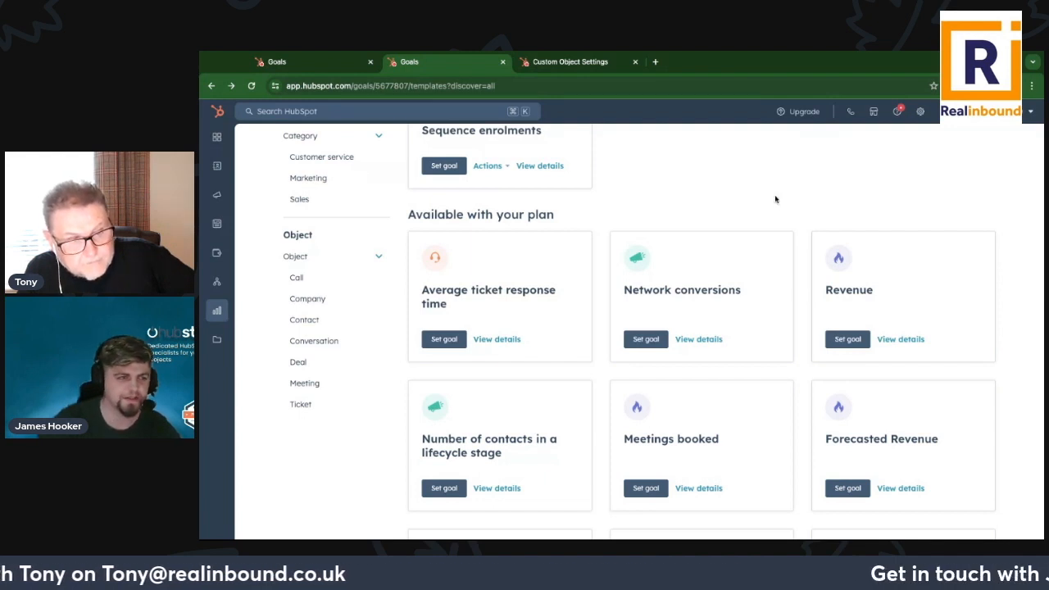
scroll(643, 159, "up", 1)
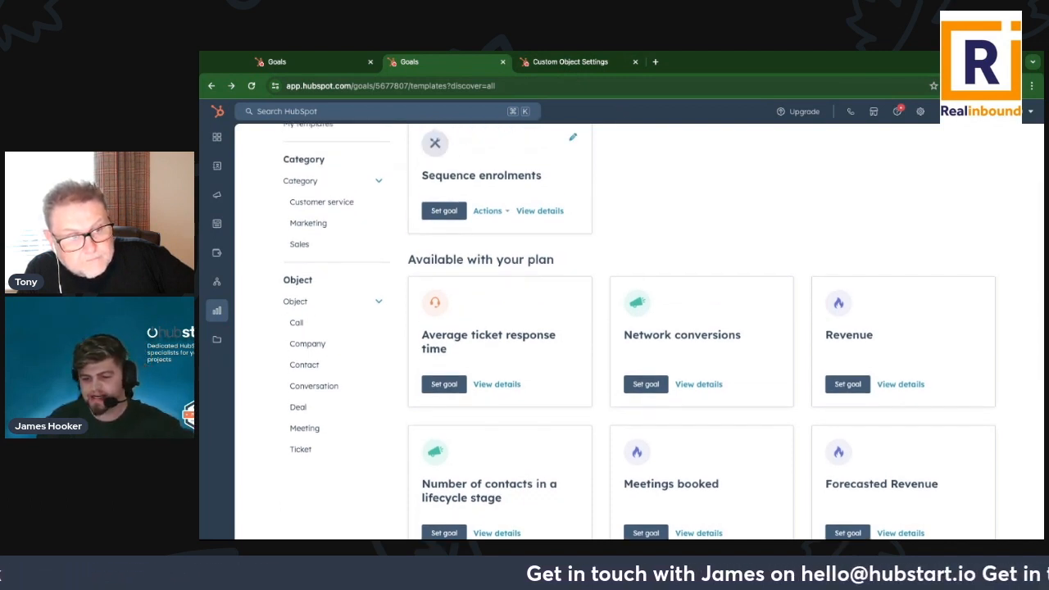
scroll(712, 197, "up", 2)
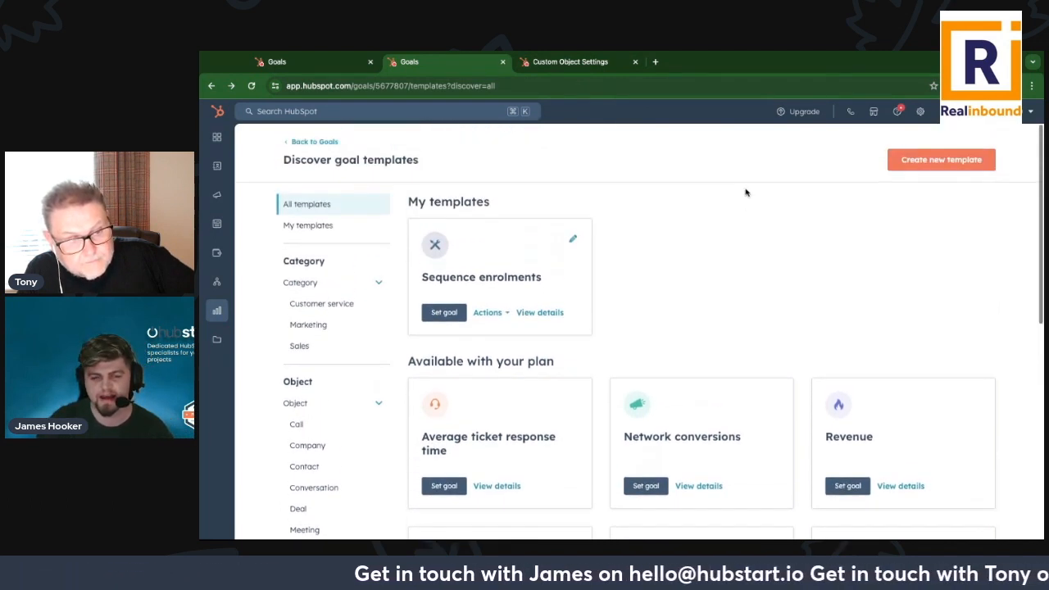
left_click(945, 165)
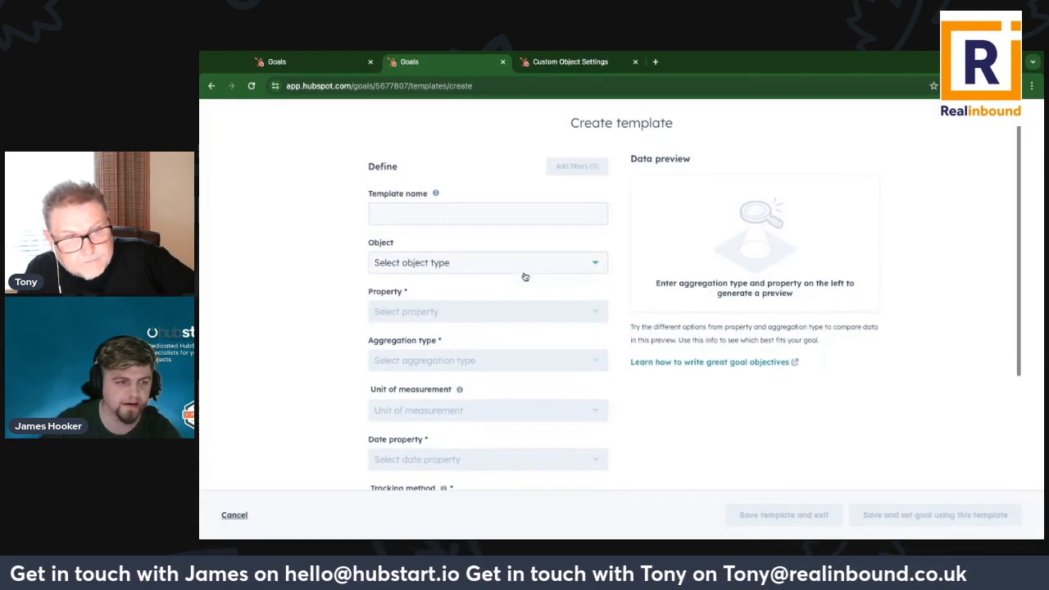
left_click(467, 261)
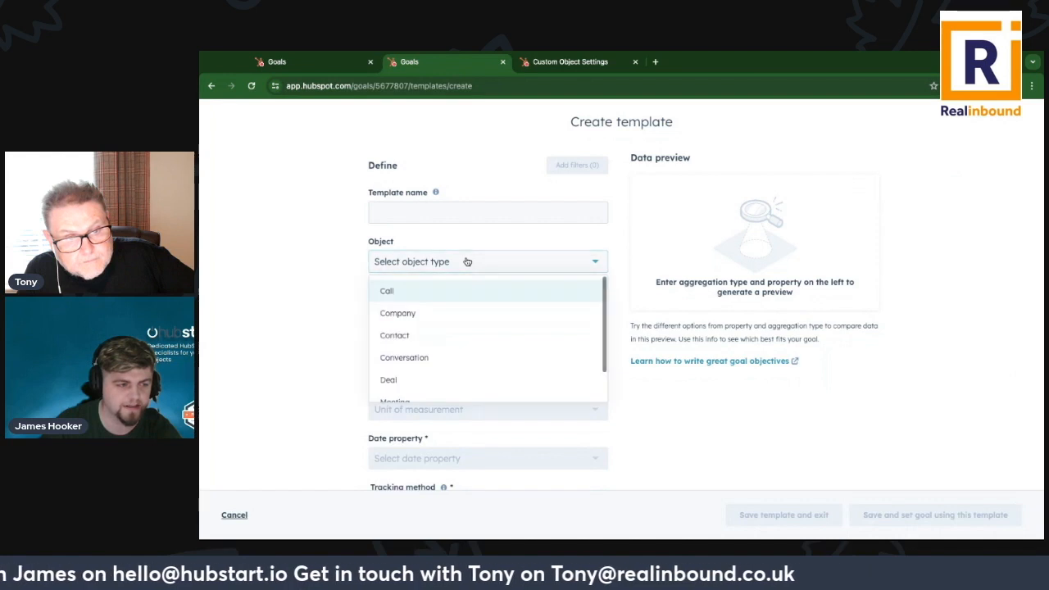
scroll(394, 342, "down", 2)
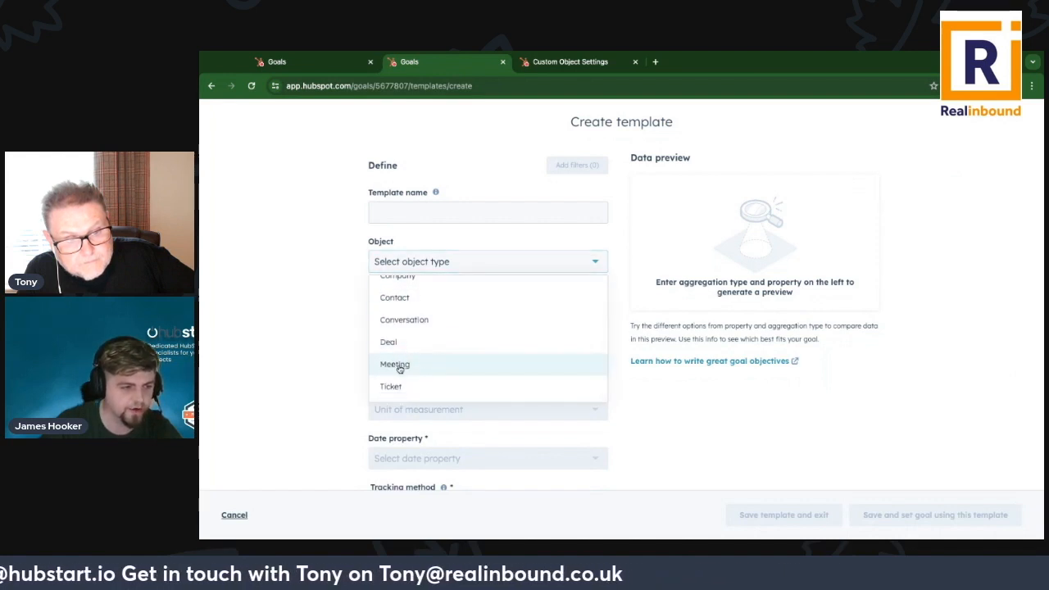
scroll(401, 360, "up", 2)
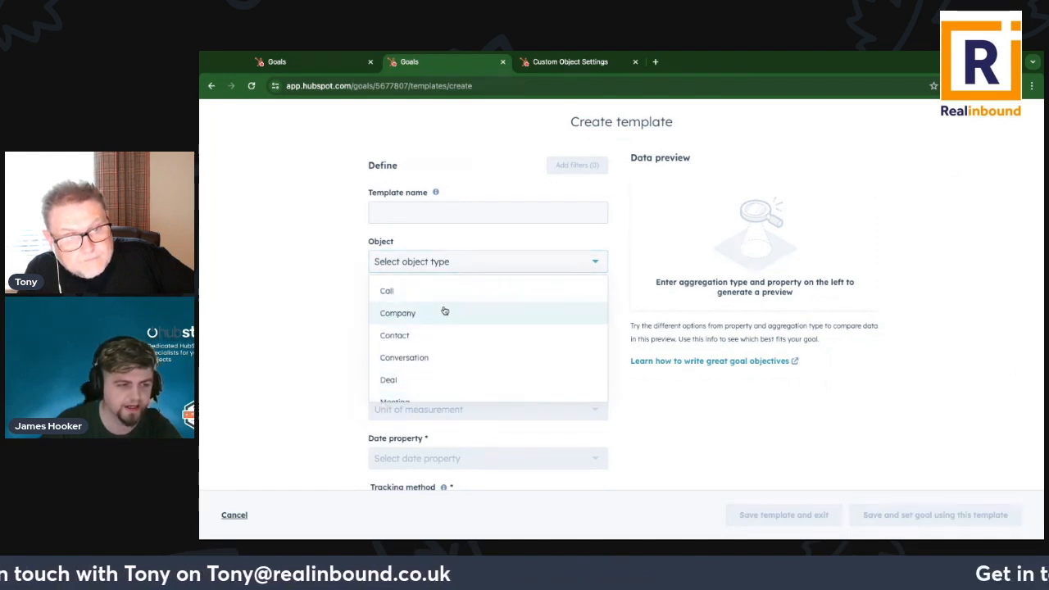
left_click(320, 340)
scroll(407, 323, "down", 1)
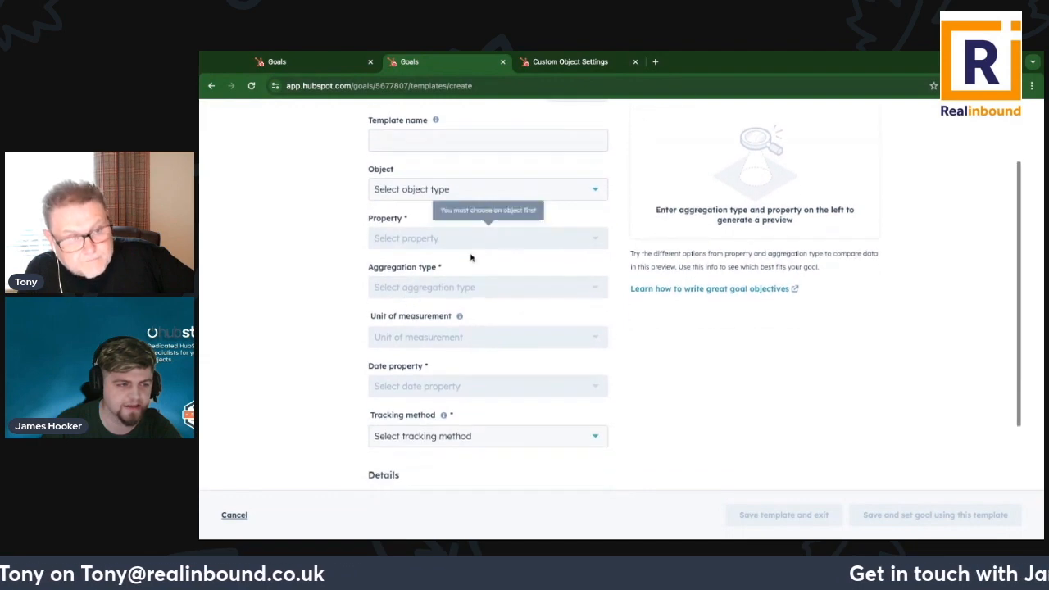
left_click(408, 239)
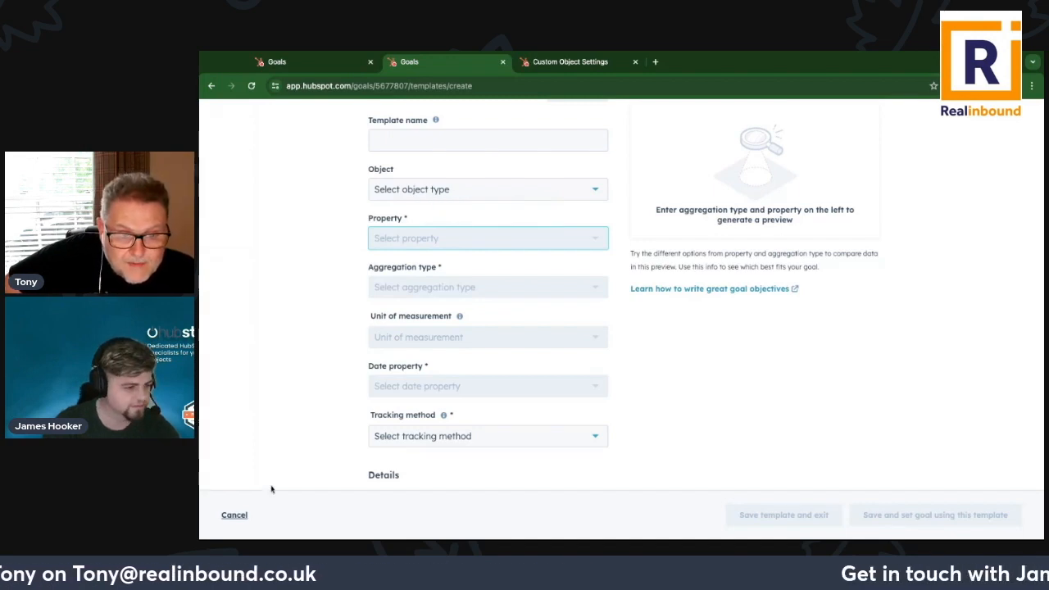
left_click(235, 514)
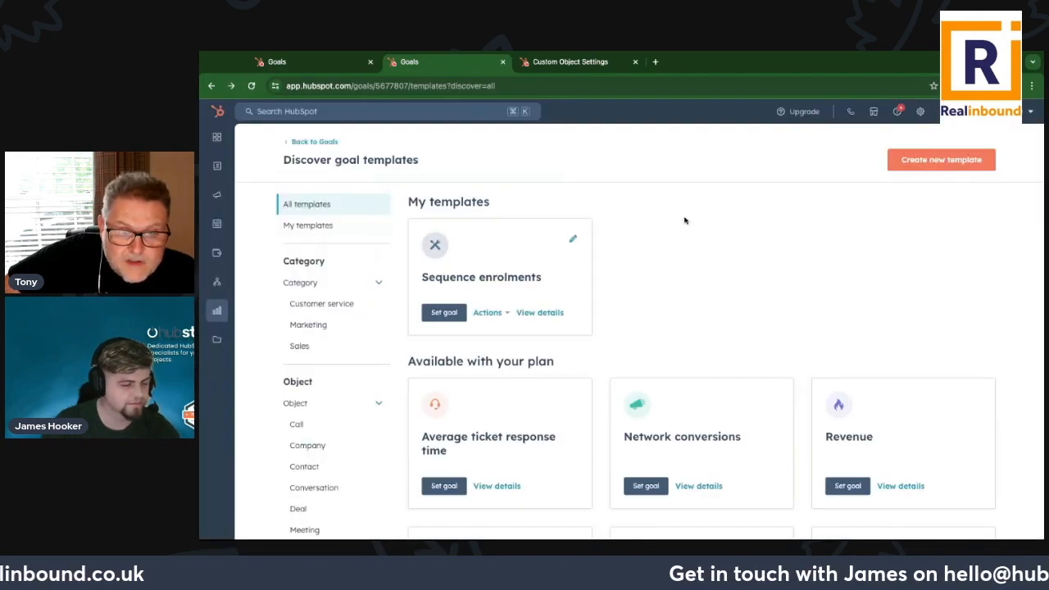